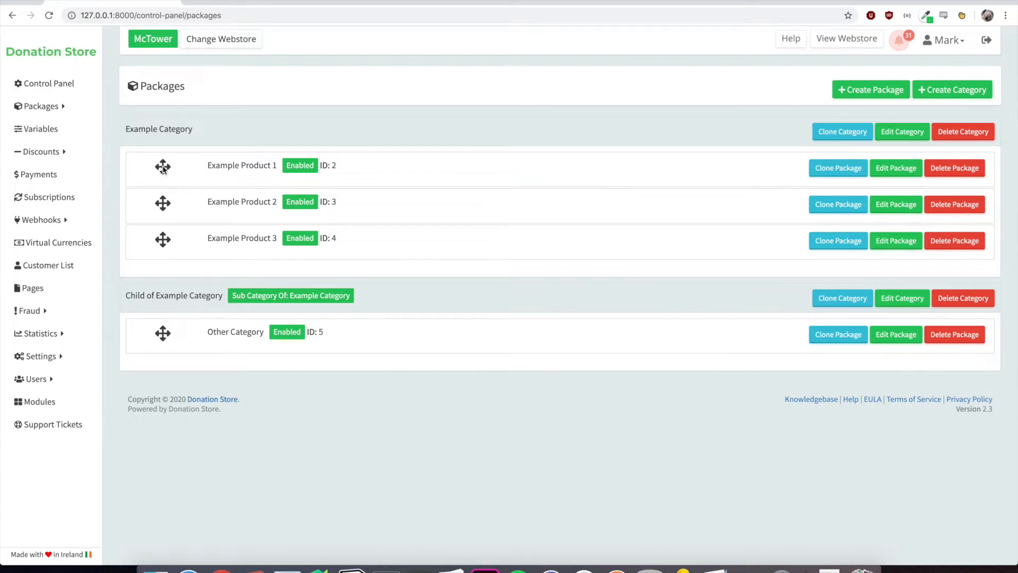
Reorder the packages in Example Category to Example Product 3, Example Product 2, Example Product 1
{"action": "left_click_drag", "start_coordinate": [163, 168], "coordinate": [159, 245]}
{"action": "left_click_drag", "start_coordinate": [166, 206], "coordinate": [165, 168]}
{"action": "left_click_drag", "start_coordinate": [165, 206], "coordinate": [169, 155]}
{"action": "left_click_drag", "start_coordinate": [212, 145], "coordinate": [216, 359]}
{"action": "left_click_drag", "start_coordinate": [215, 216], "coordinate": [209, 122]}
{"action": "left_click_drag", "start_coordinate": [163, 167], "coordinate": [167, 249]}
Start creating a new package and view the categories it can be assigned to
{"action": "left_click", "coordinate": [871, 90]}
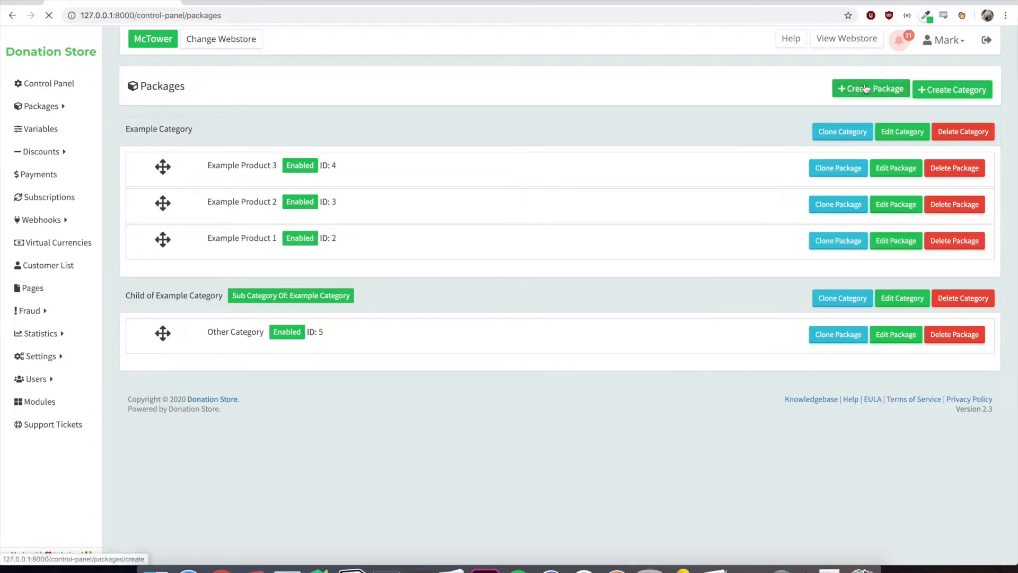
{"action": "scroll", "coordinate": [353, 287], "scroll_direction": "down", "scroll_amount": 3}
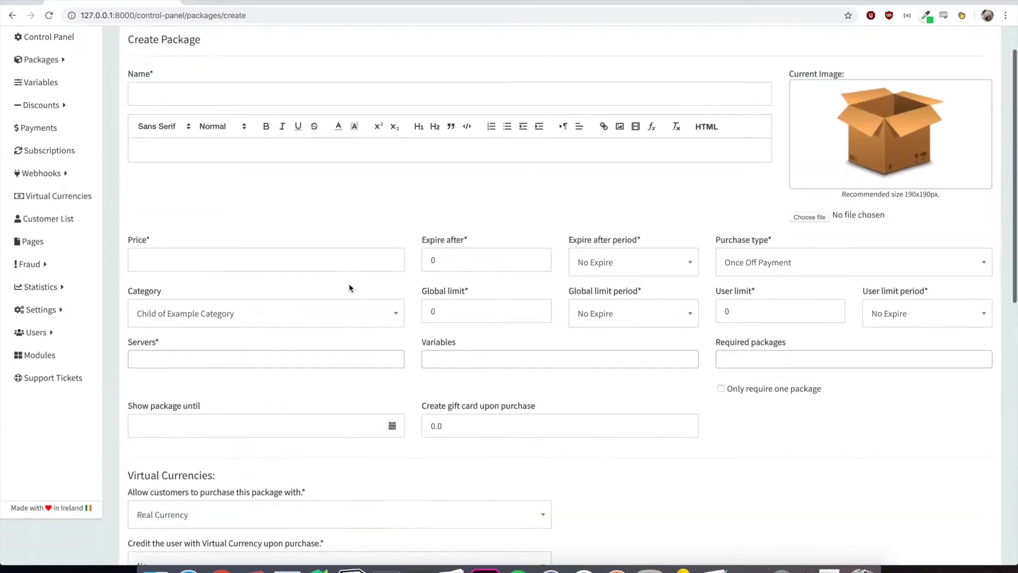
{"action": "left_click", "coordinate": [231, 277]}
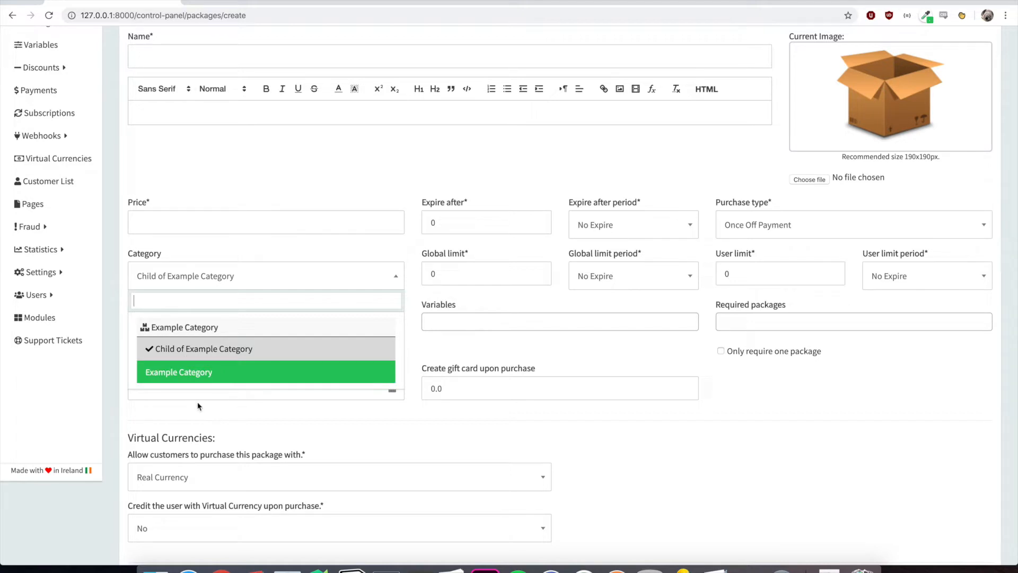
{"action": "left_click", "coordinate": [745, 371]}
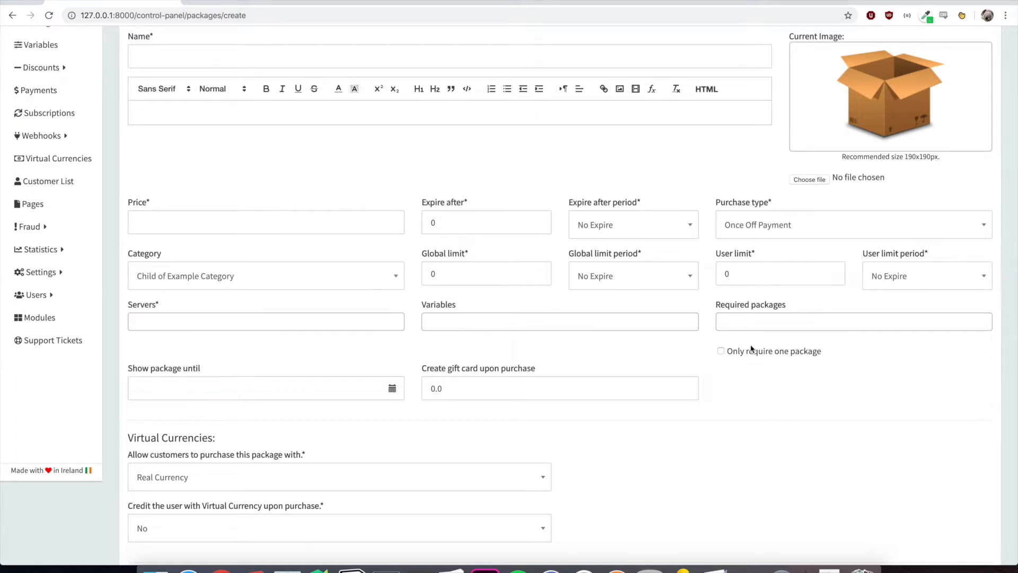
Look through the full list of packages that can be set as required packages
{"action": "left_click", "coordinate": [748, 323]}
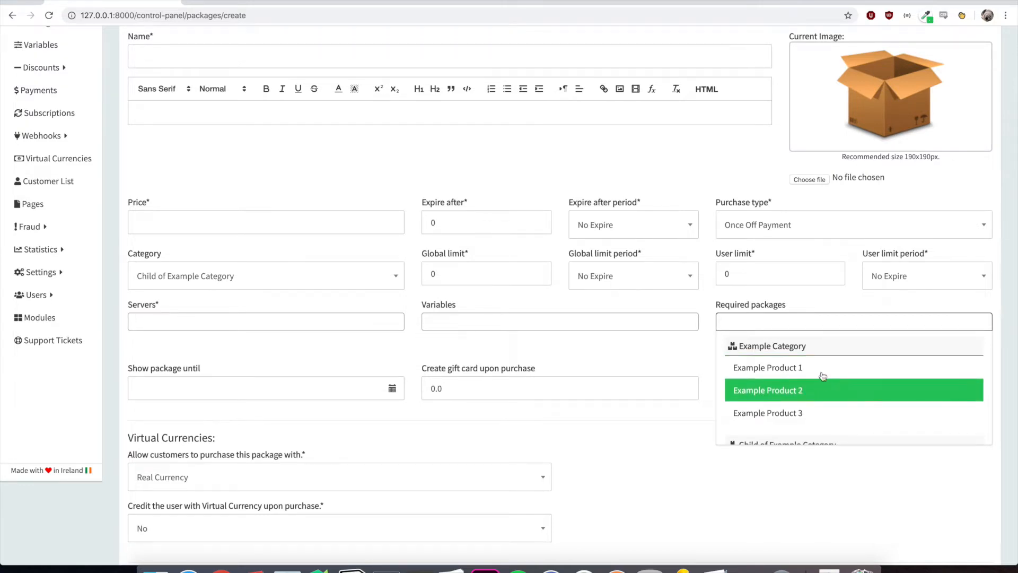
{"action": "scroll", "coordinate": [769, 392], "scroll_direction": "down", "scroll_amount": 2}
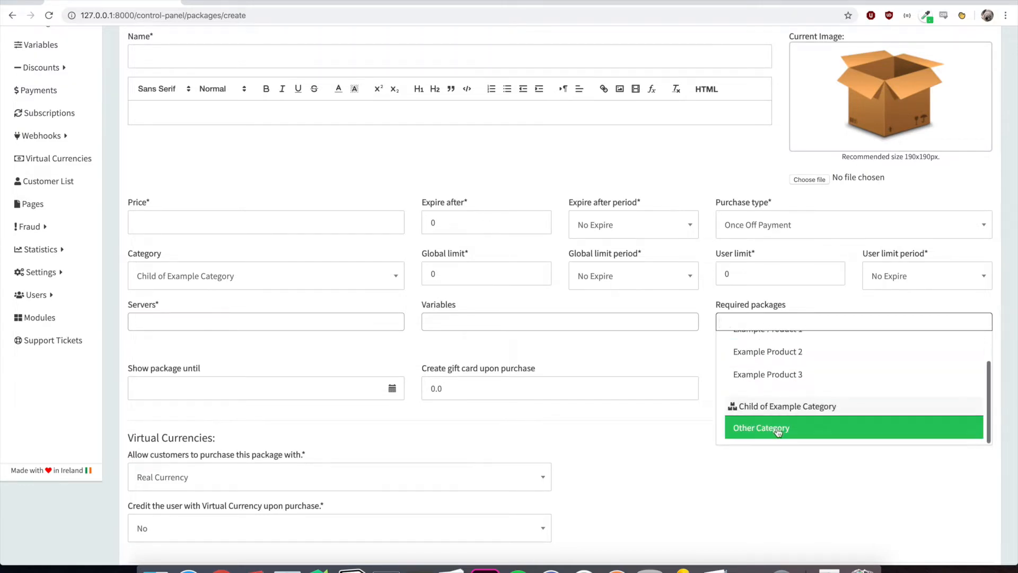
{"action": "scroll", "coordinate": [800, 419], "scroll_direction": "up", "scroll_amount": 2}
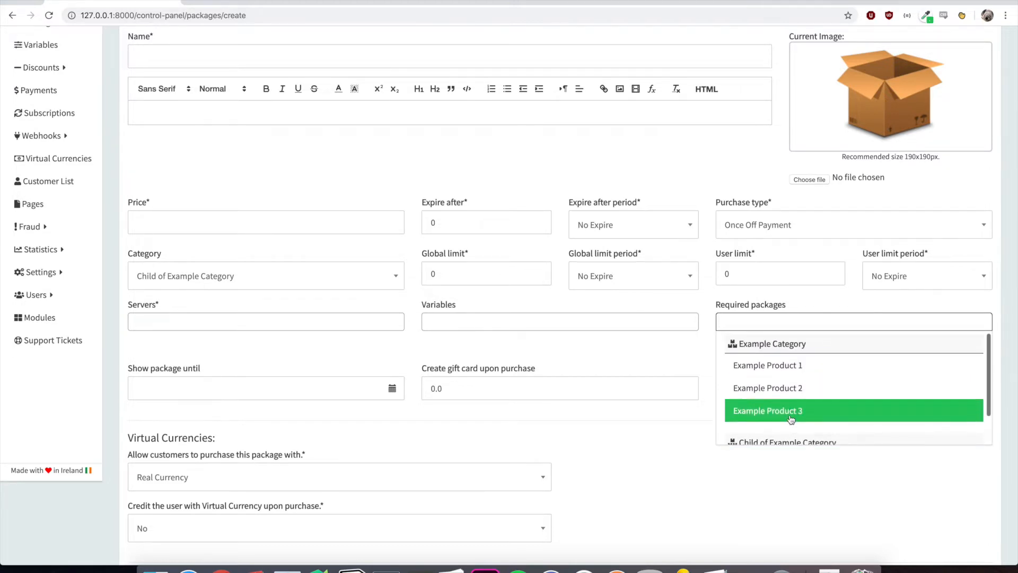
{"action": "left_click", "coordinate": [645, 354]}
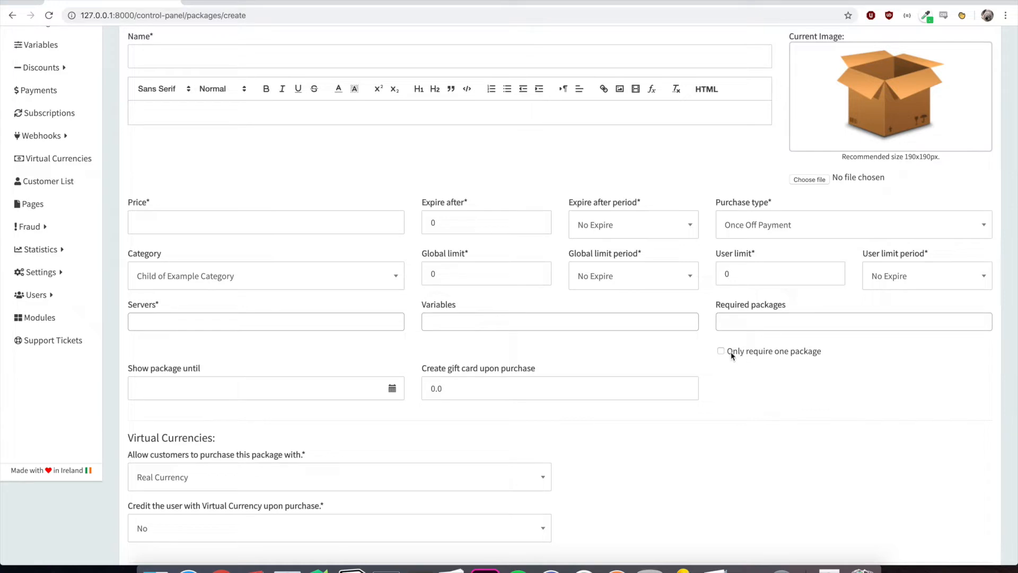
Add Example Product 1 and Example Product 2 as required packages and enable requiring only one of them
{"action": "left_click", "coordinate": [730, 322]}
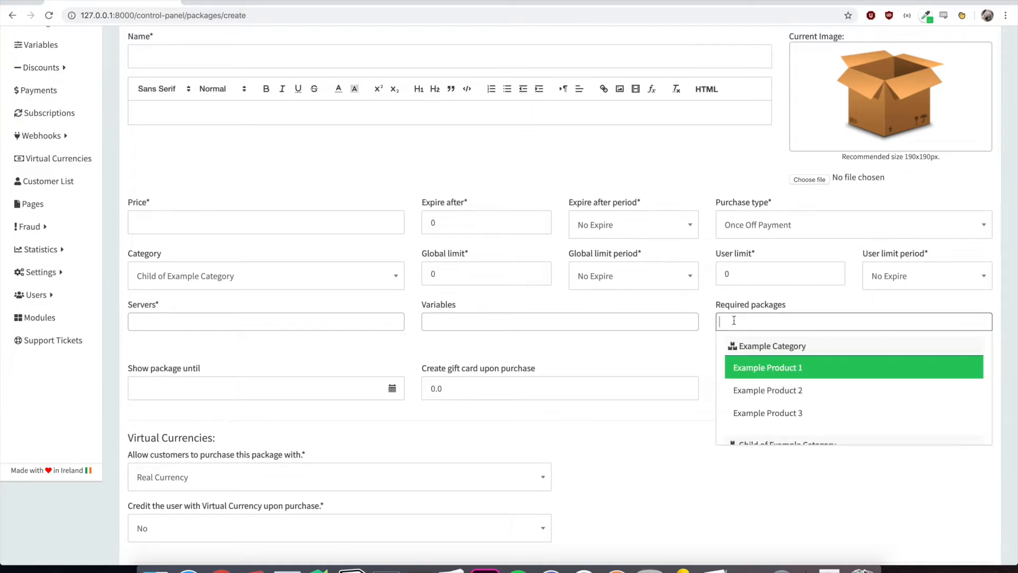
{"action": "left_click", "coordinate": [747, 364]}
{"action": "left_click", "coordinate": [863, 318]}
{"action": "left_click", "coordinate": [769, 389]}
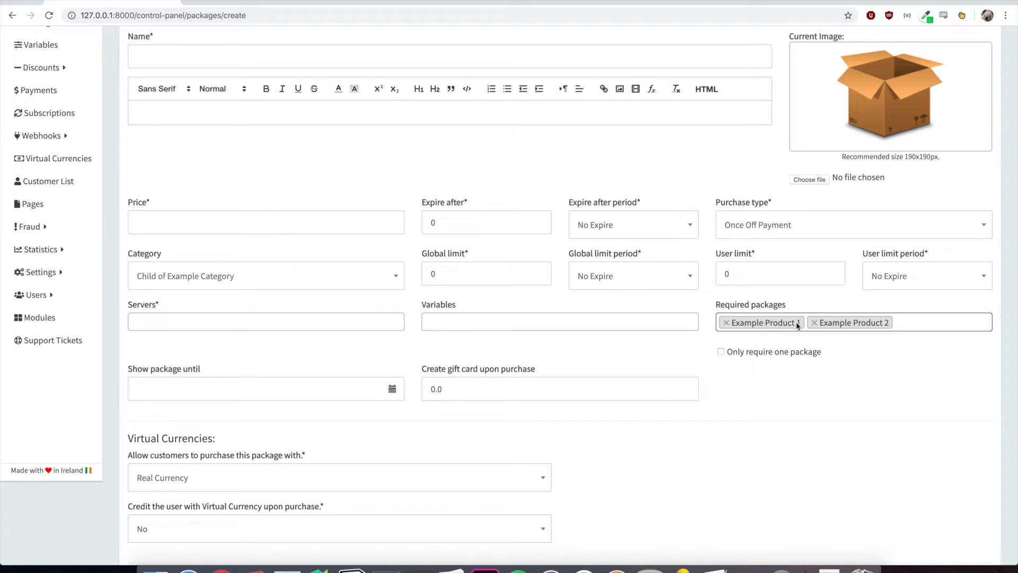
{"action": "scroll", "coordinate": [682, 254], "scroll_direction": "up", "scroll_amount": 1}
{"action": "left_click", "coordinate": [720, 378]}
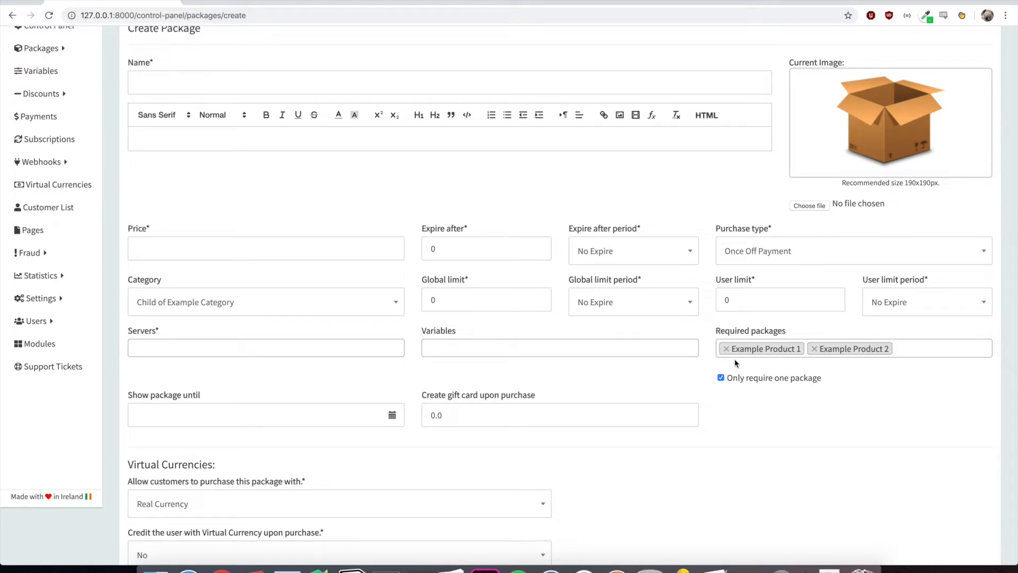
{"action": "scroll", "coordinate": [542, 212], "scroll_direction": "up", "scroll_amount": 2}
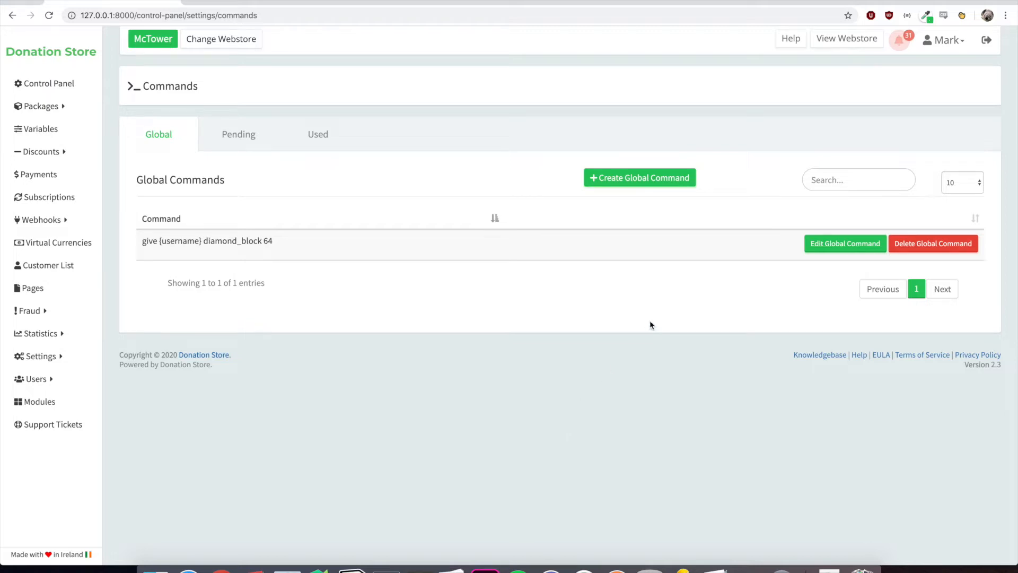
Start creating a new global command and view the servers available for it
{"action": "left_click", "coordinate": [643, 179]}
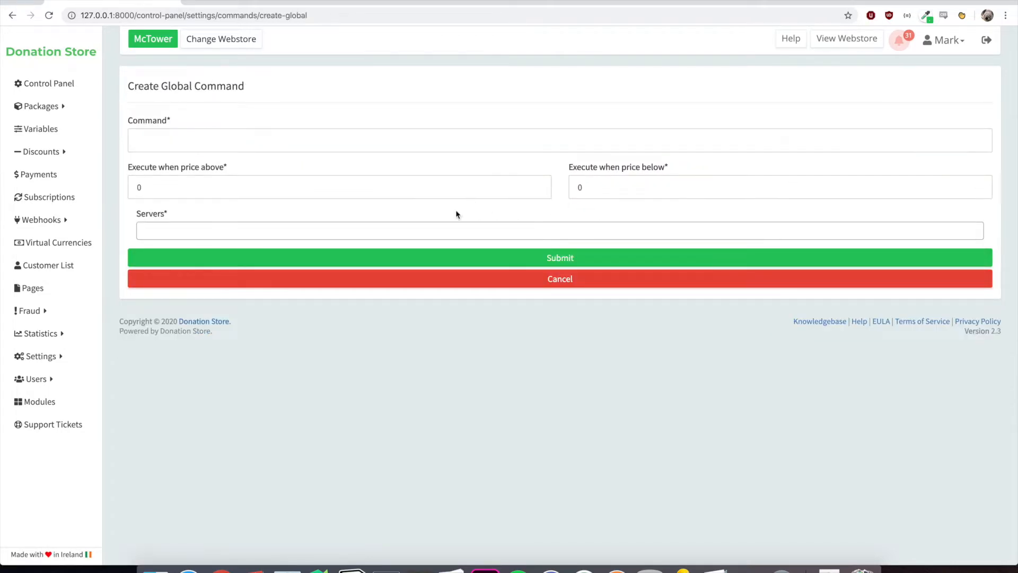
{"action": "left_click", "coordinate": [411, 233]}
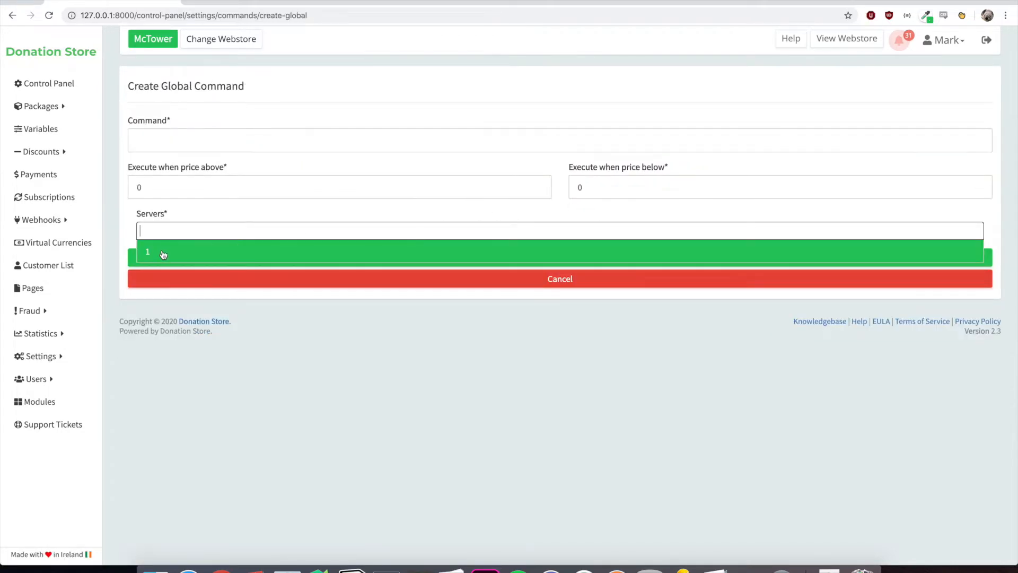
{"action": "left_click", "coordinate": [225, 214]}
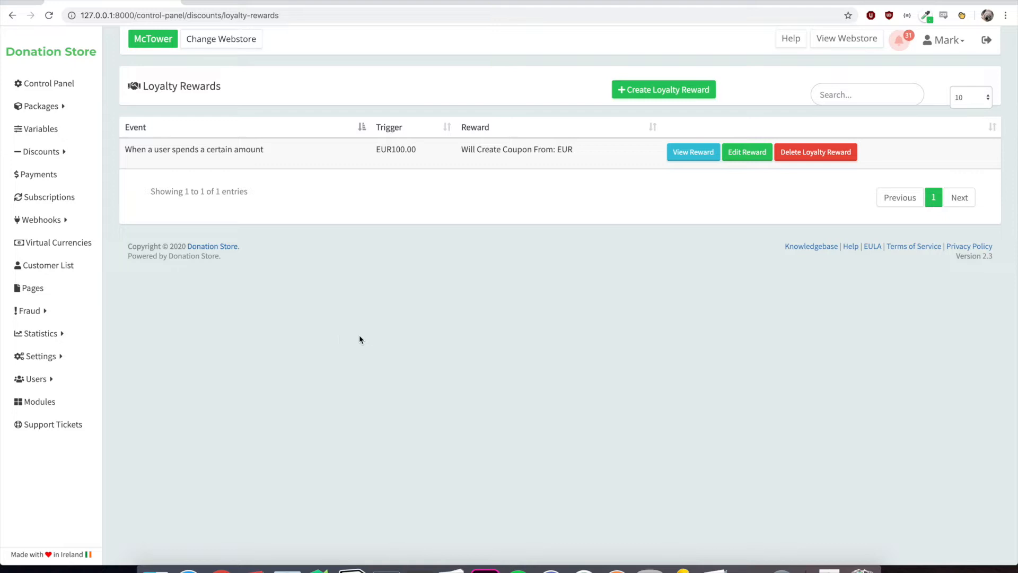
Start creating a new loyalty reward and view the events that can trigger it
{"action": "left_click", "coordinate": [651, 92]}
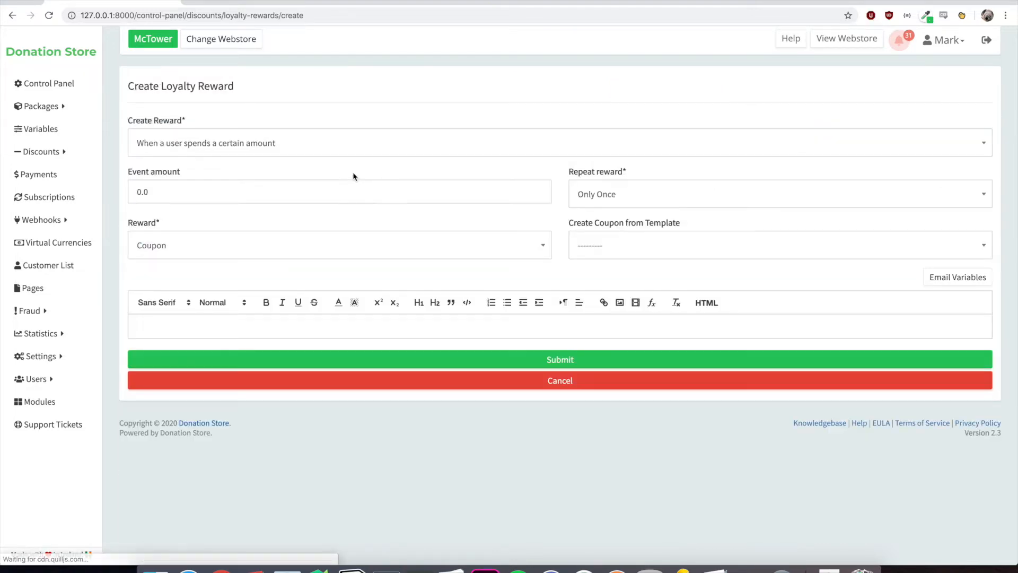
{"action": "left_click", "coordinate": [303, 157]}
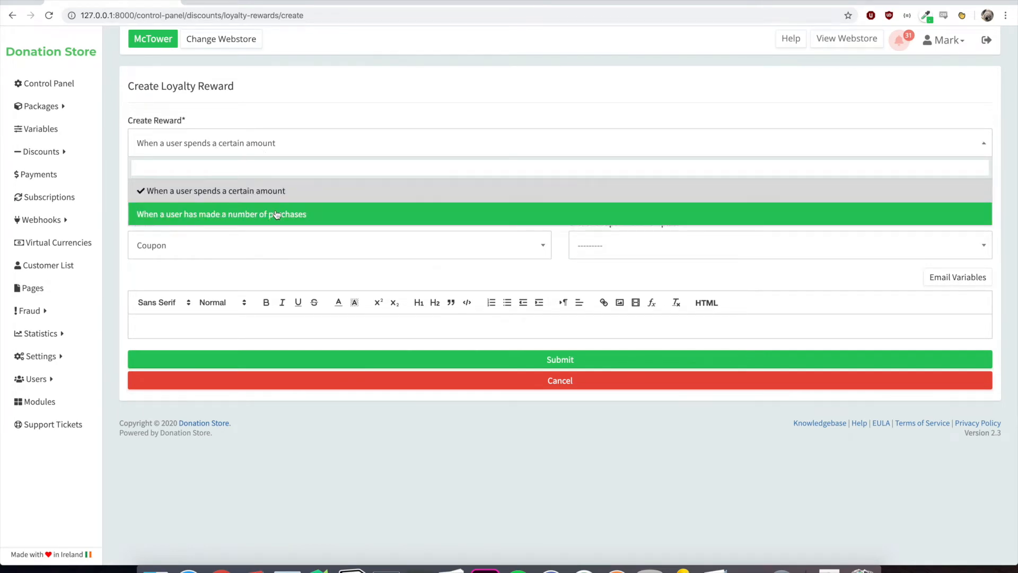
{"action": "left_click", "coordinate": [285, 129]}
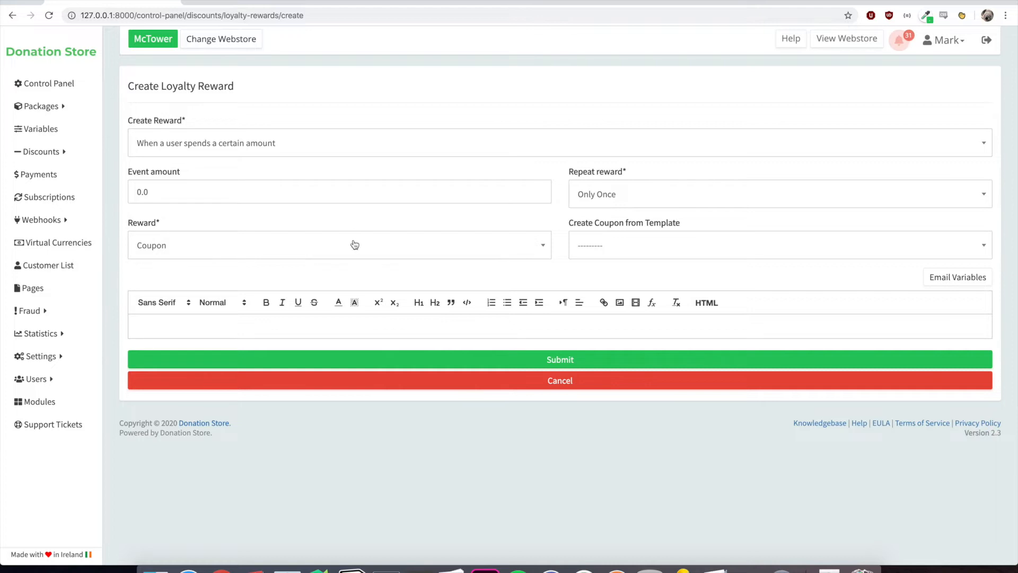
Switch the reward trigger to "When a user has made a number of purchases" and back to "When a user spends a certain amount"
{"action": "double_click", "coordinate": [164, 192]}
{"action": "left_click", "coordinate": [277, 143]}
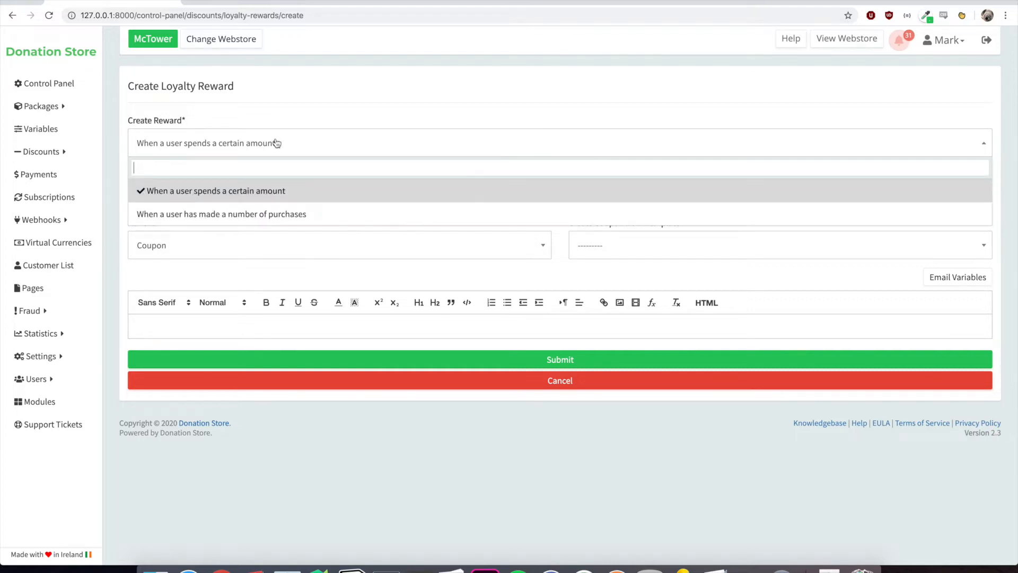
{"action": "left_click", "coordinate": [320, 215]}
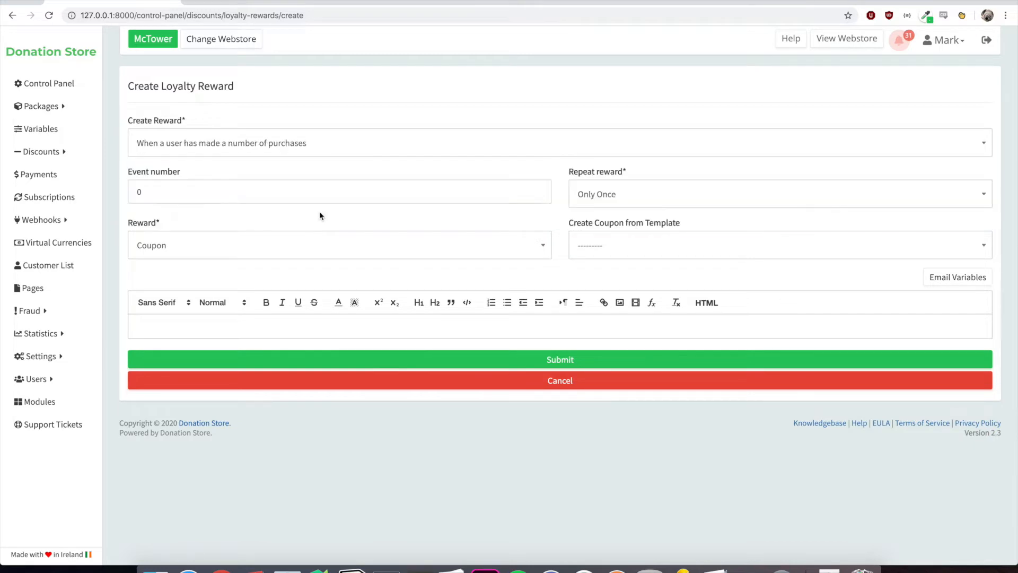
{"action": "left_click", "coordinate": [306, 145]}
{"action": "left_click", "coordinate": [281, 194]}
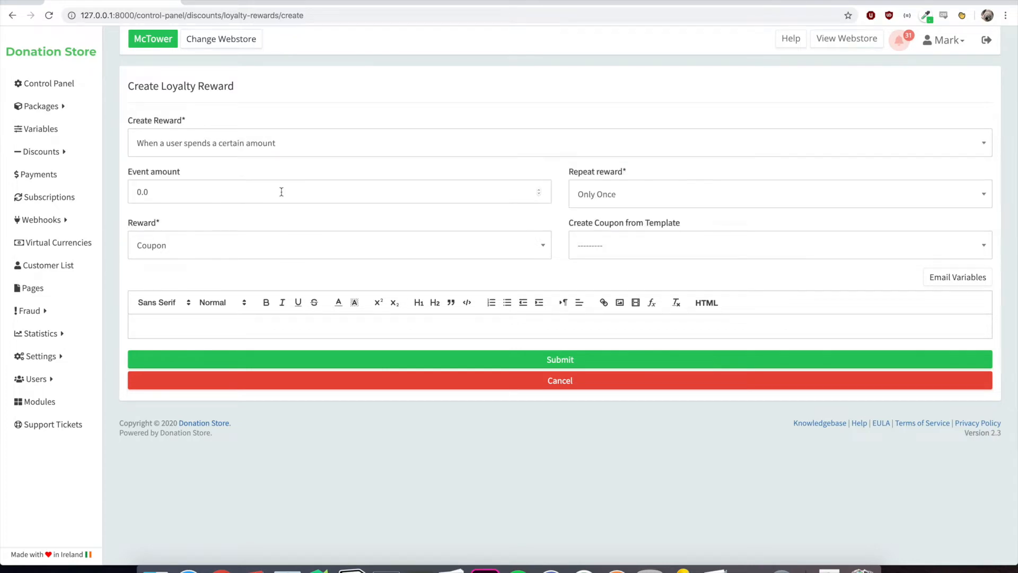
Set the loyalty reward to trigger when a user has made a number of purchases
{"action": "left_click", "coordinate": [254, 154]}
{"action": "left_click", "coordinate": [241, 215]}
{"action": "left_click", "coordinate": [264, 150]}
{"action": "left_click", "coordinate": [269, 189]}
{"action": "left_click", "coordinate": [377, 149]}
{"action": "left_click", "coordinate": [573, 117]}
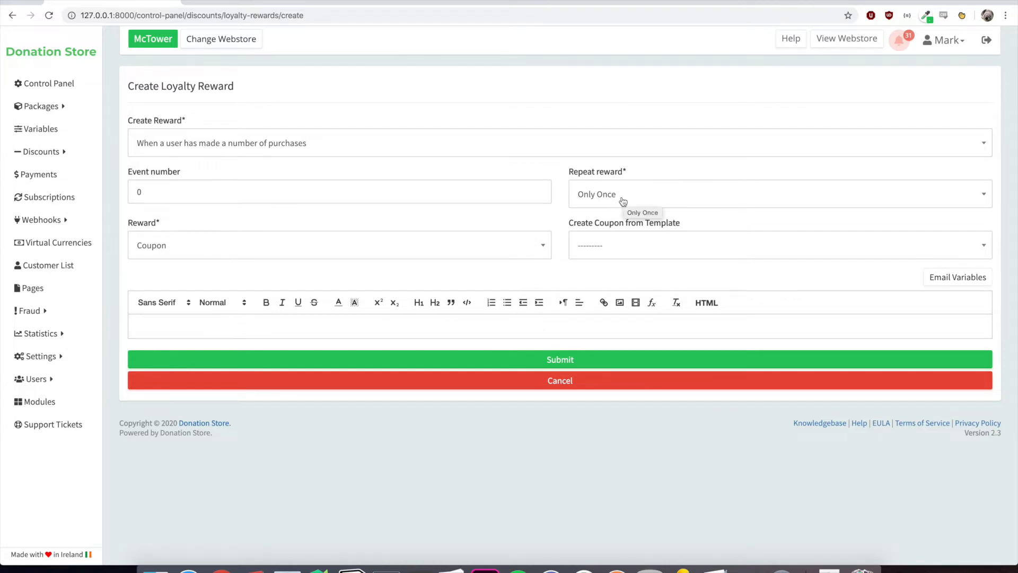
Set the loyalty reward to repeat Everytime
{"action": "left_click", "coordinate": [624, 200]}
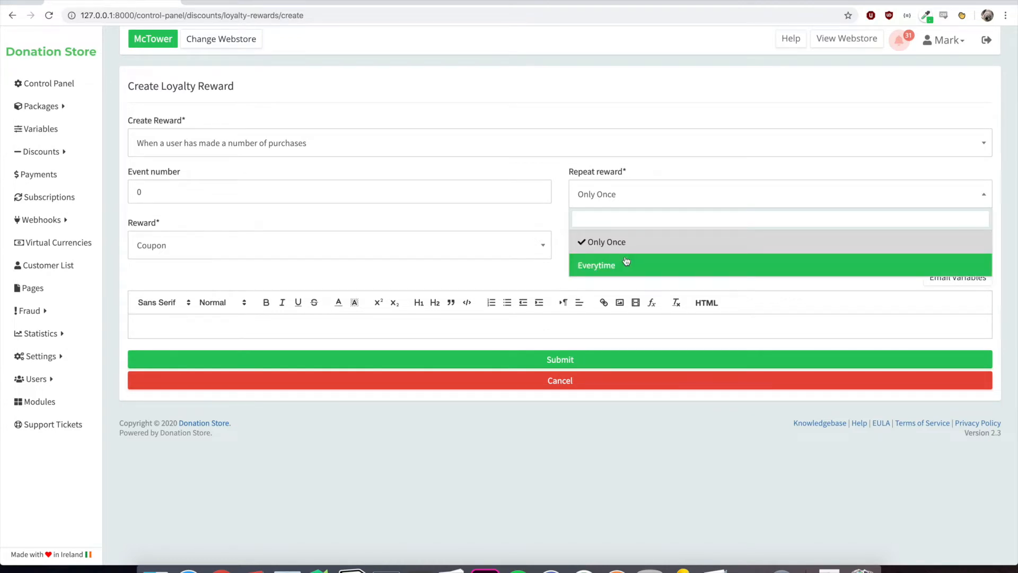
{"action": "left_click", "coordinate": [525, 180]}
{"action": "left_click", "coordinate": [616, 265]}
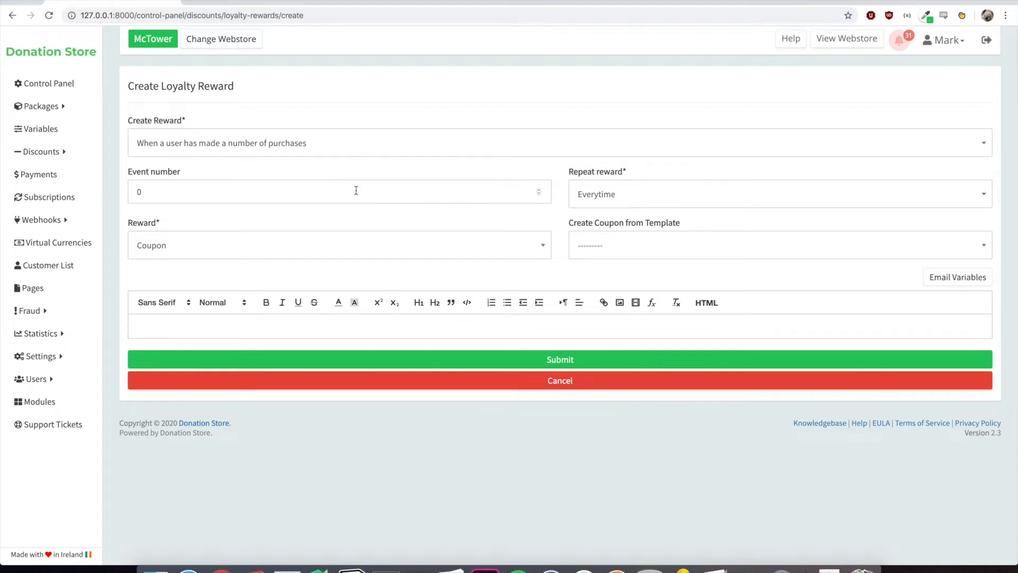
Keep Coupon as the reward type and look through the available coupon templates
{"action": "left_click", "coordinate": [333, 252]}
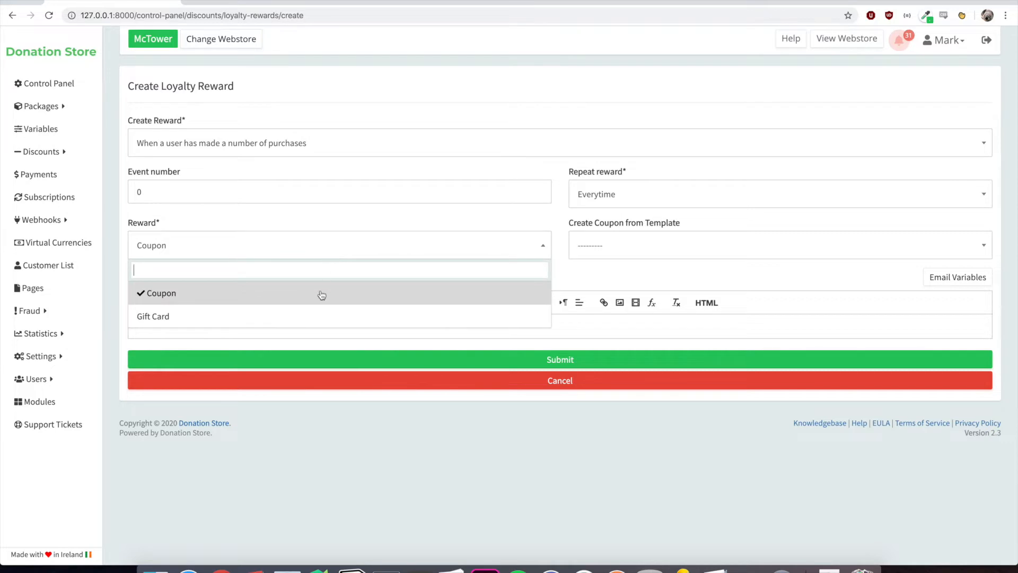
{"action": "left_click", "coordinate": [317, 295]}
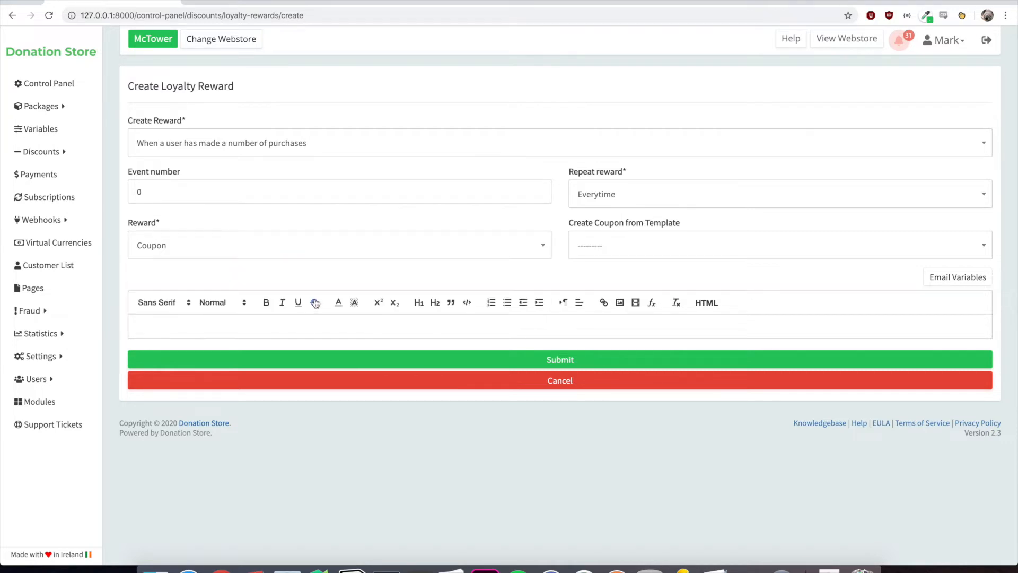
{"action": "left_click", "coordinate": [674, 247]}
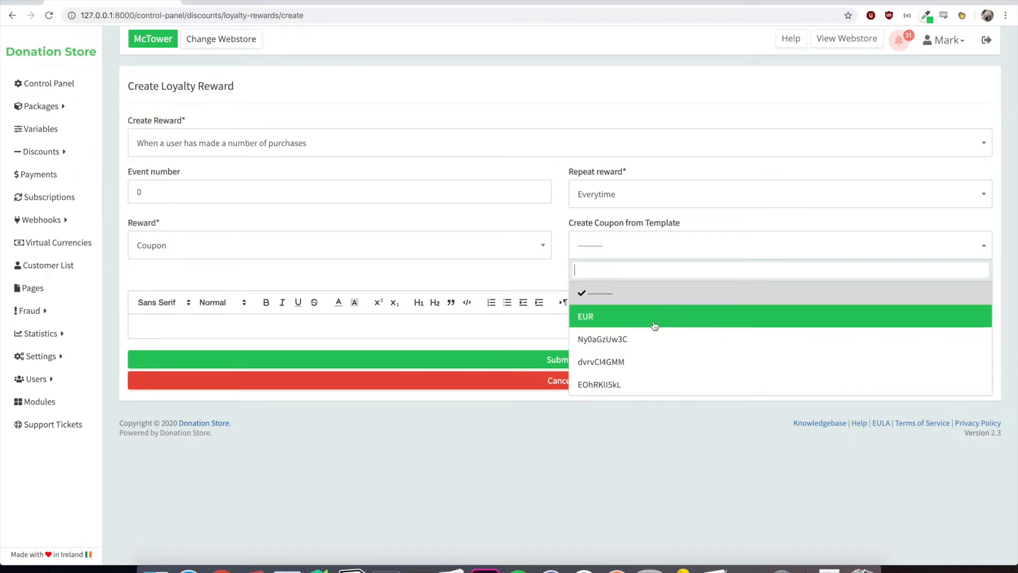
{"action": "scroll", "coordinate": [650, 336], "scroll_direction": "down", "scroll_amount": 1}
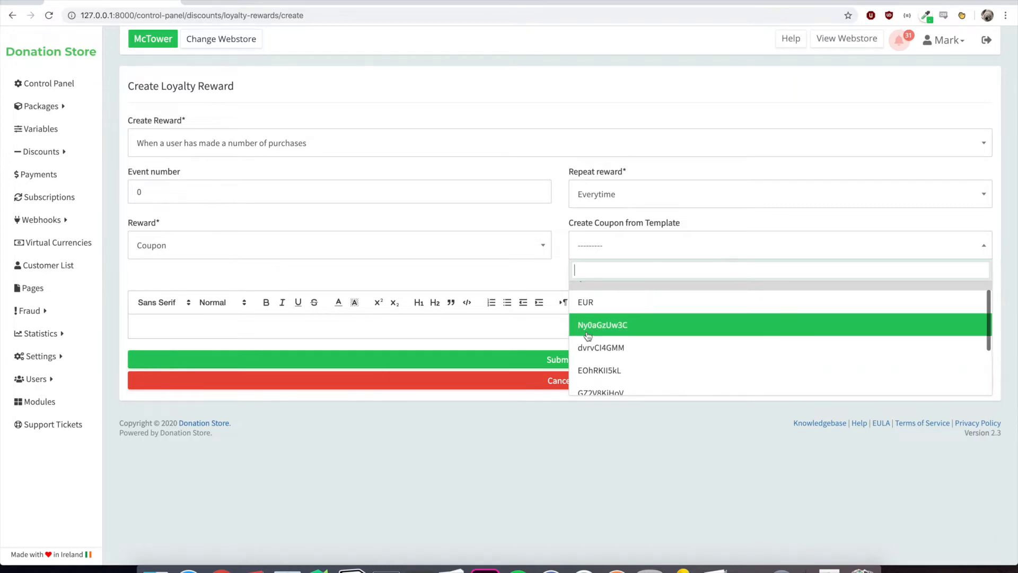
{"action": "left_click", "coordinate": [548, 284]}
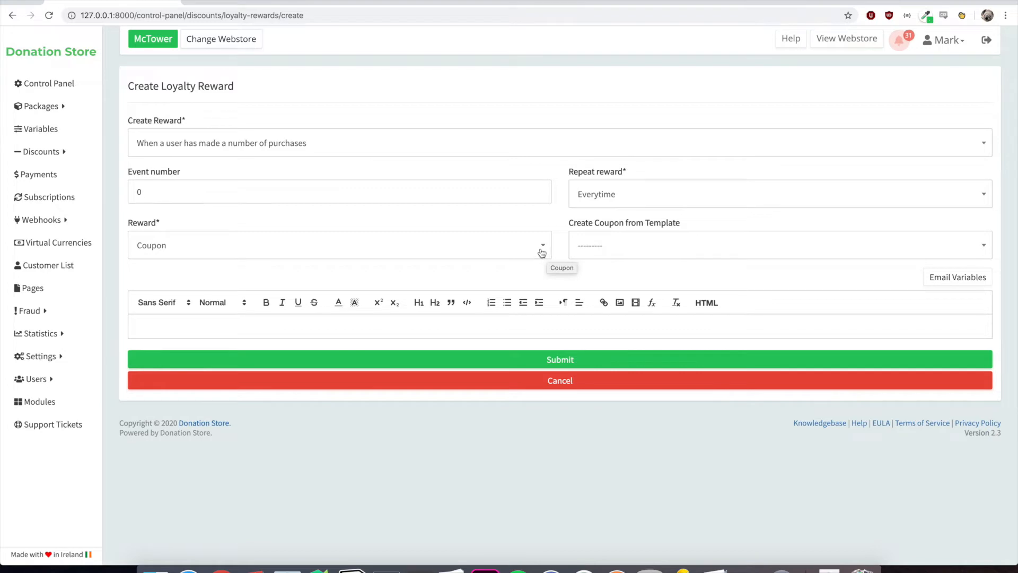
Change the reward type to Gift Card and set the gift card amount to 5
{"action": "left_click", "coordinate": [545, 253]}
{"action": "left_click", "coordinate": [473, 314]}
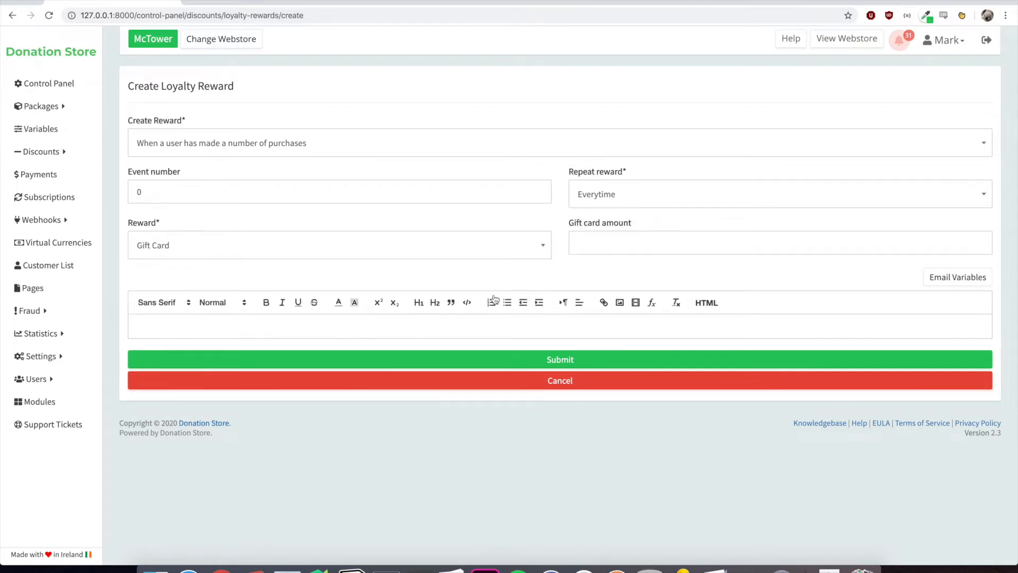
{"action": "left_click", "coordinate": [605, 242]}
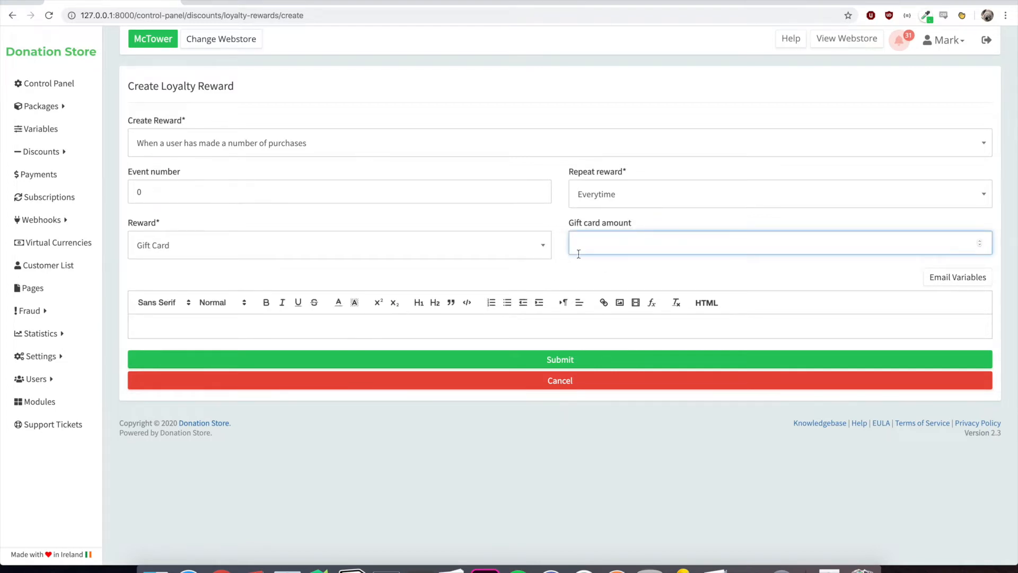
{"action": "type", "text": "5"}
{"action": "left_click", "coordinate": [555, 272]}
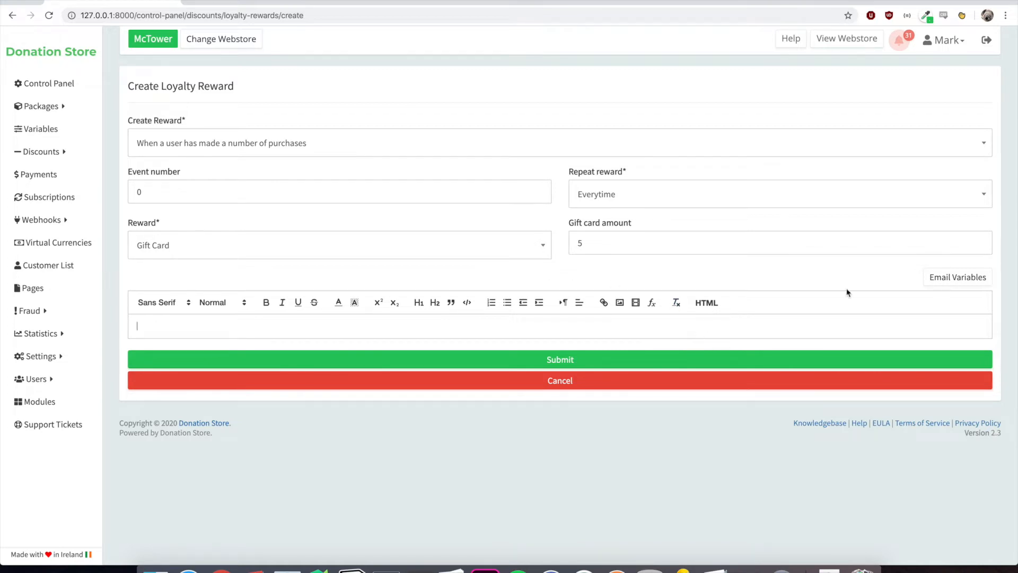
Review the email variables available for customising the loyalty reward email, then close the list
{"action": "left_click", "coordinate": [962, 276]}
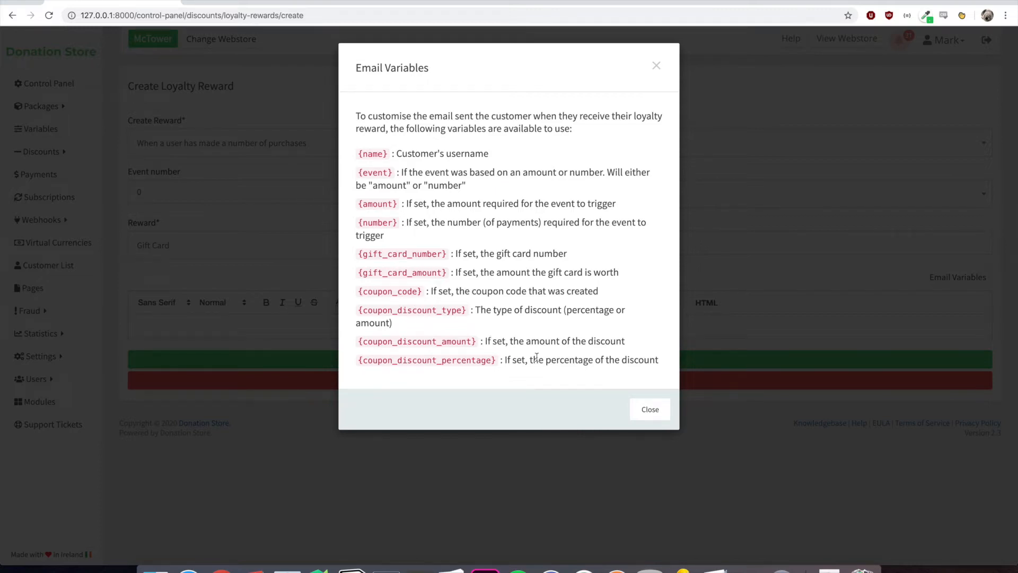
{"action": "left_click", "coordinate": [654, 411]}
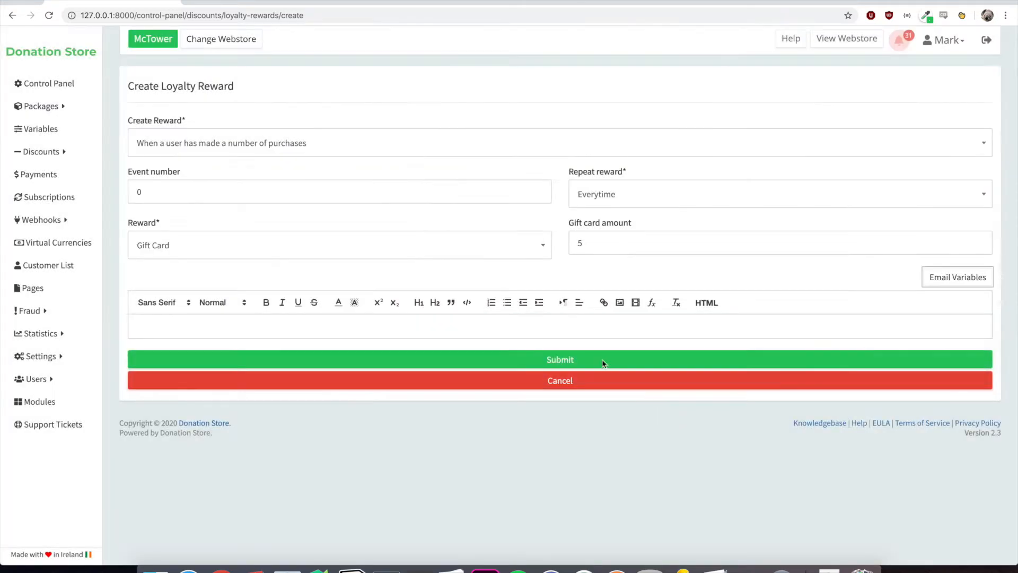
{"action": "mouse_move", "coordinate": [74, 152]}
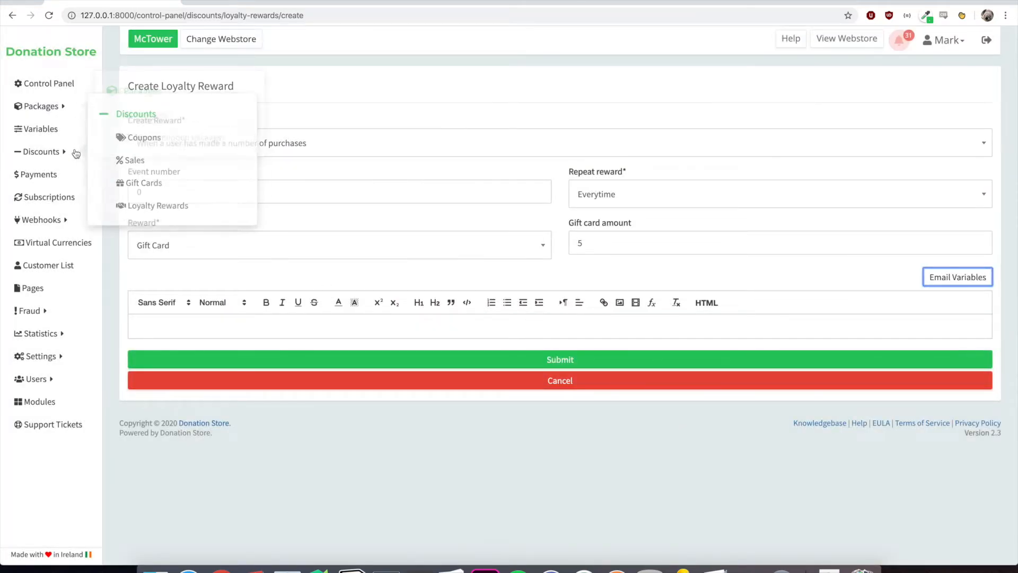
Open the existing spend-based loyalty reward and review its trigger, reward and email note
{"action": "left_click", "coordinate": [159, 206]}
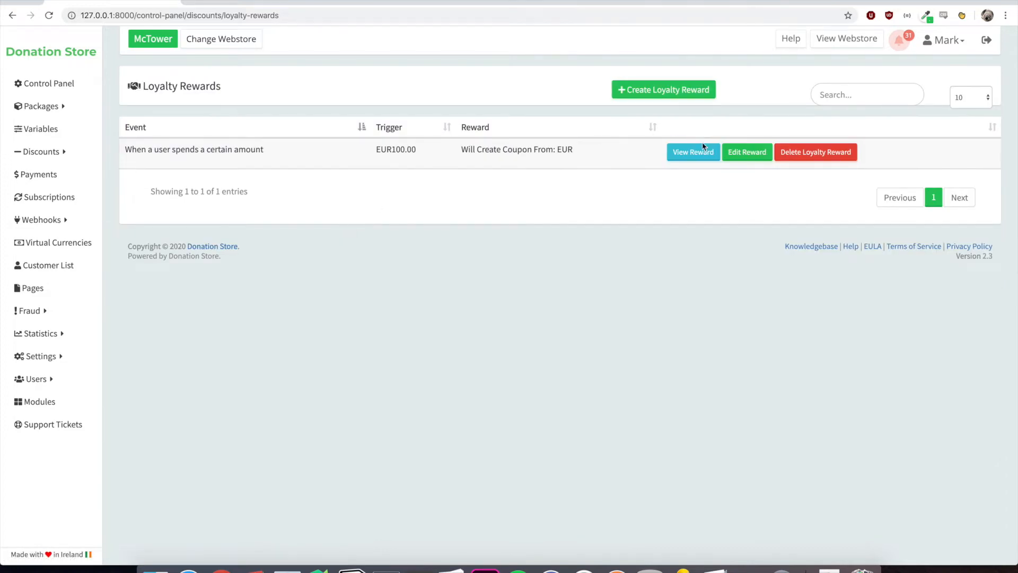
{"action": "left_click", "coordinate": [700, 152]}
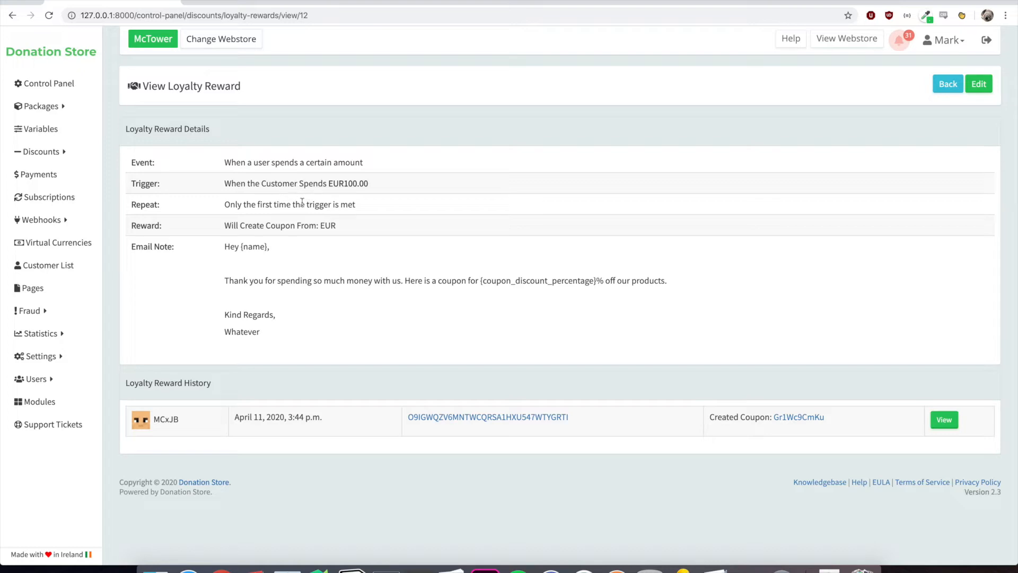
{"action": "left_click_drag", "start_coordinate": [321, 225], "coordinate": [331, 224]}
{"action": "left_click", "coordinate": [335, 245]}
{"action": "left_click_drag", "start_coordinate": [484, 280], "coordinate": [534, 274]}
{"action": "left_click", "coordinate": [532, 279]}
Examine the customer and date in the loyalty reward's history entry
{"action": "left_click_drag", "start_coordinate": [180, 419], "coordinate": [153, 419]}
{"action": "left_click_drag", "start_coordinate": [332, 419], "coordinate": [235, 417]}
{"action": "left_click", "coordinate": [366, 431]}
{"action": "left_click_drag", "start_coordinate": [340, 420], "coordinate": [245, 417]}
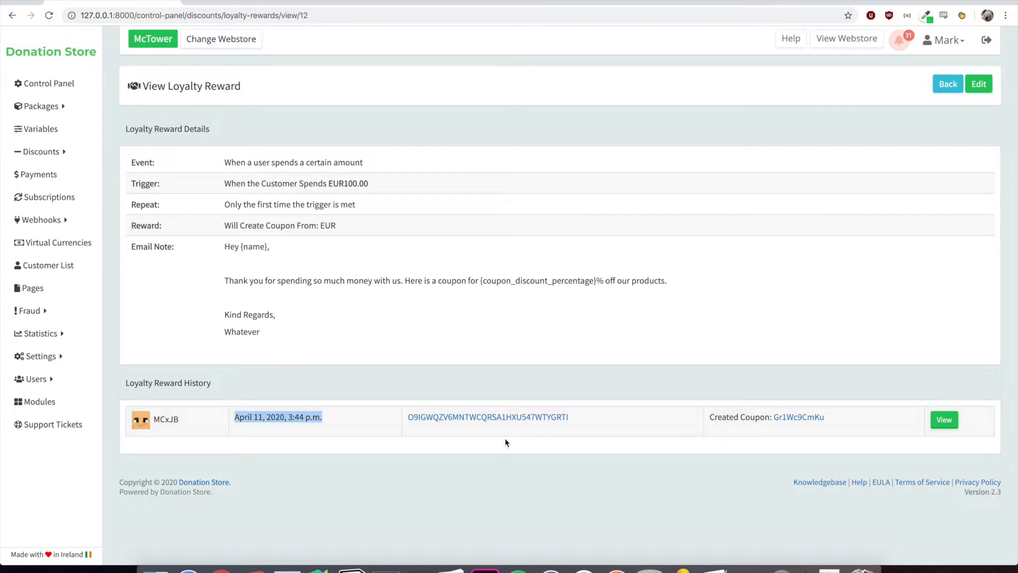
{"action": "left_click", "coordinate": [638, 423]}
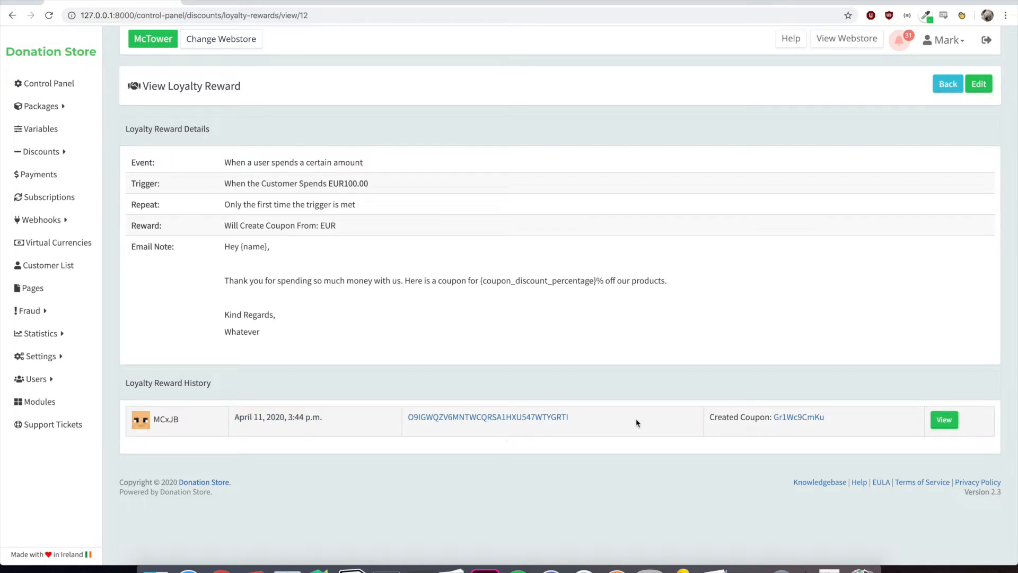
View the coupon created by the reward in the coupon list and return to the loyalty rewards
{"action": "left_click", "coordinate": [800, 419]}
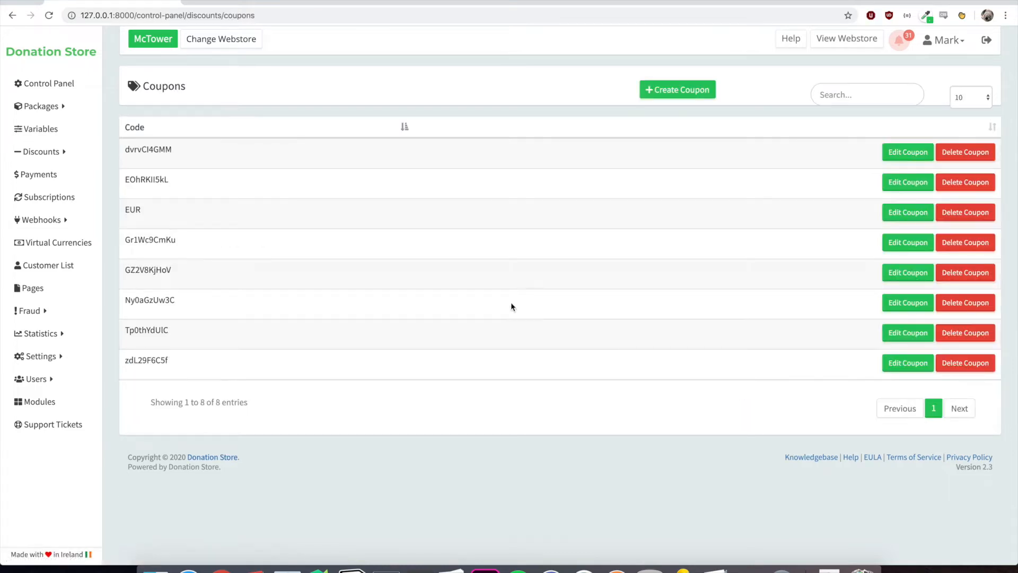
{"action": "left_click", "coordinate": [13, 17]}
{"action": "left_click", "coordinate": [31, 16]}
{"action": "mouse_move", "coordinate": [63, 154]}
{"action": "left_click", "coordinate": [148, 205]}
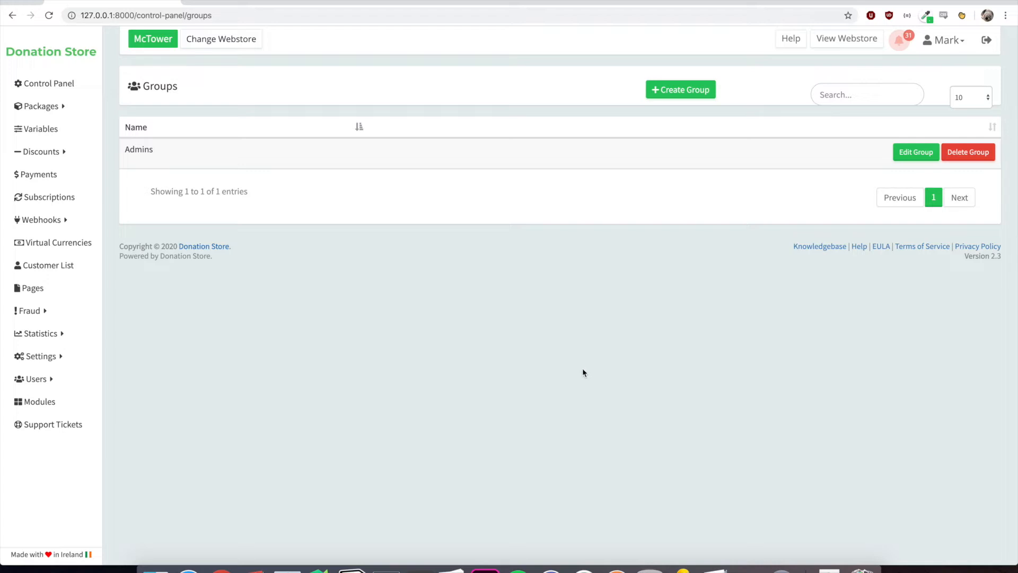
Check the existing group in the groups list, then open the group creation form and examine its permission table
{"action": "left_click_drag", "start_coordinate": [127, 149], "coordinate": [174, 153]}
{"action": "left_click", "coordinate": [174, 153]}
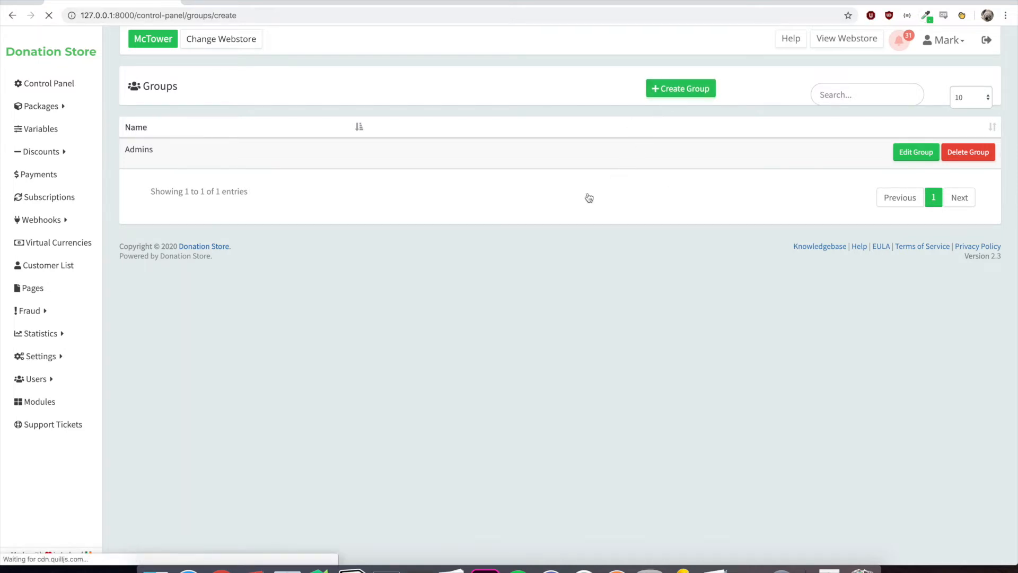
{"action": "scroll", "coordinate": [518, 263], "scroll_direction": "down", "scroll_amount": 1}
{"action": "scroll", "coordinate": [518, 263], "scroll_direction": "down", "scroll_amount": 6}
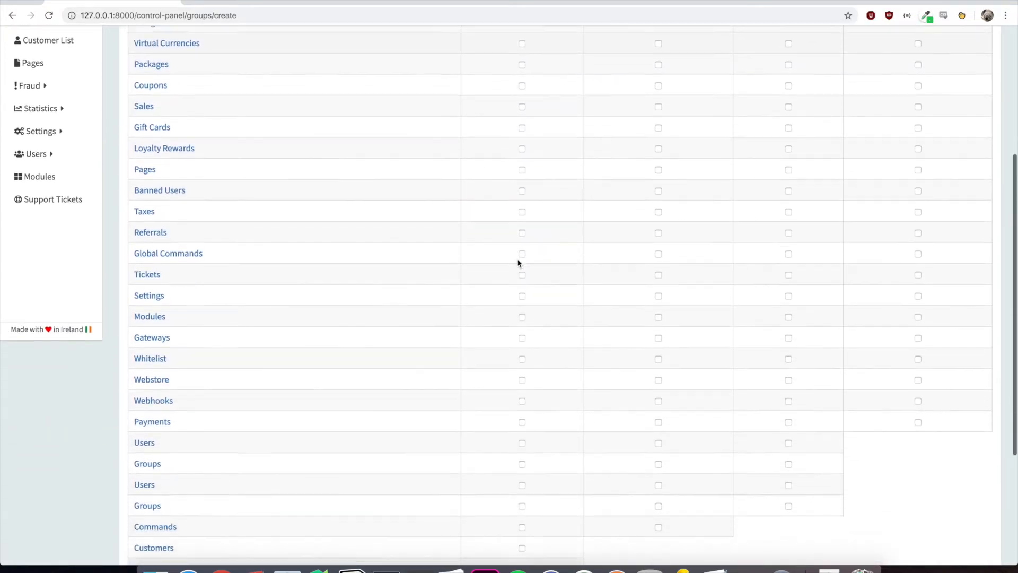
{"action": "scroll", "coordinate": [518, 263], "scroll_direction": "down", "scroll_amount": 1}
{"action": "scroll", "coordinate": [518, 264], "scroll_direction": "up", "scroll_amount": 8}
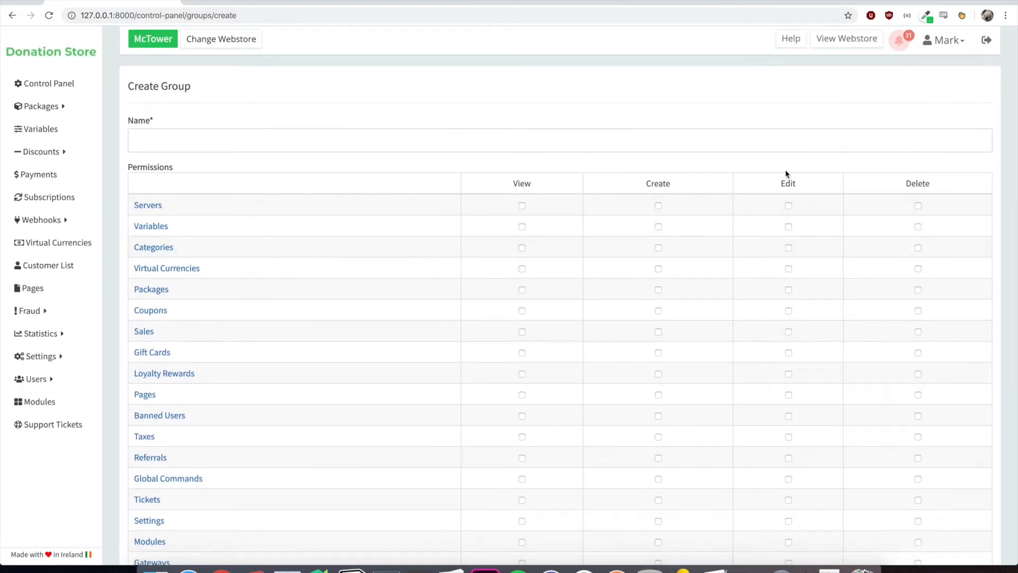
{"action": "scroll", "coordinate": [643, 249], "scroll_direction": "down", "scroll_amount": 7}
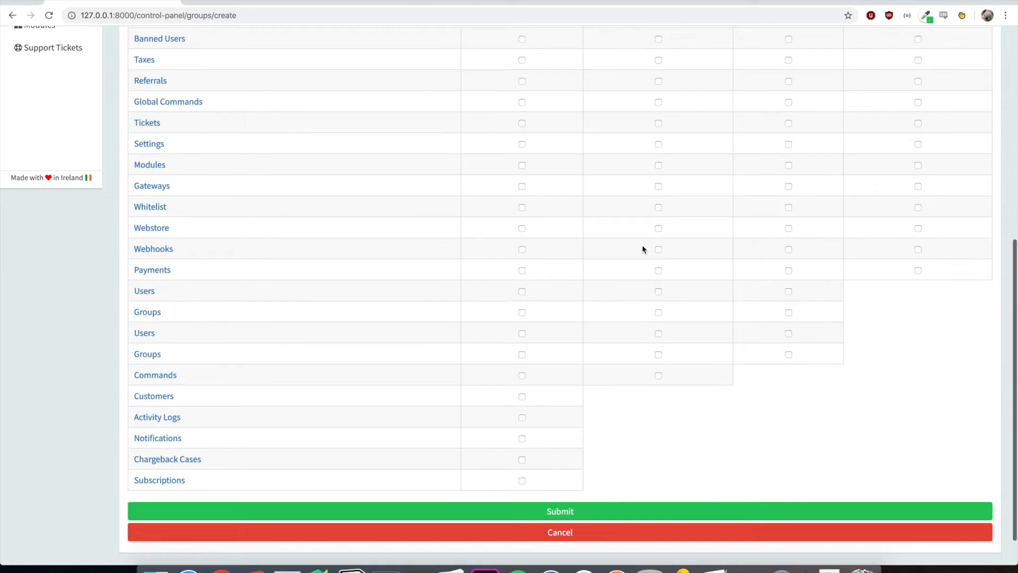
{"action": "scroll", "coordinate": [500, 262], "scroll_direction": "up", "scroll_amount": 8}
{"action": "scroll", "coordinate": [500, 262], "scroll_direction": "down", "scroll_amount": 1}
Name the new group Moderators
{"action": "left_click", "coordinate": [415, 145]}
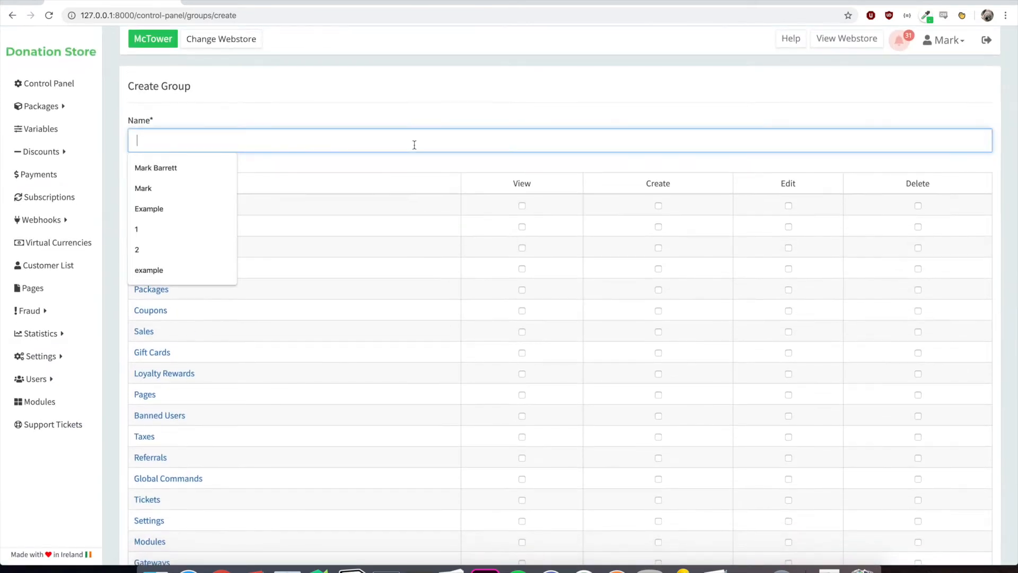
{"action": "type", "text": "Modera"}
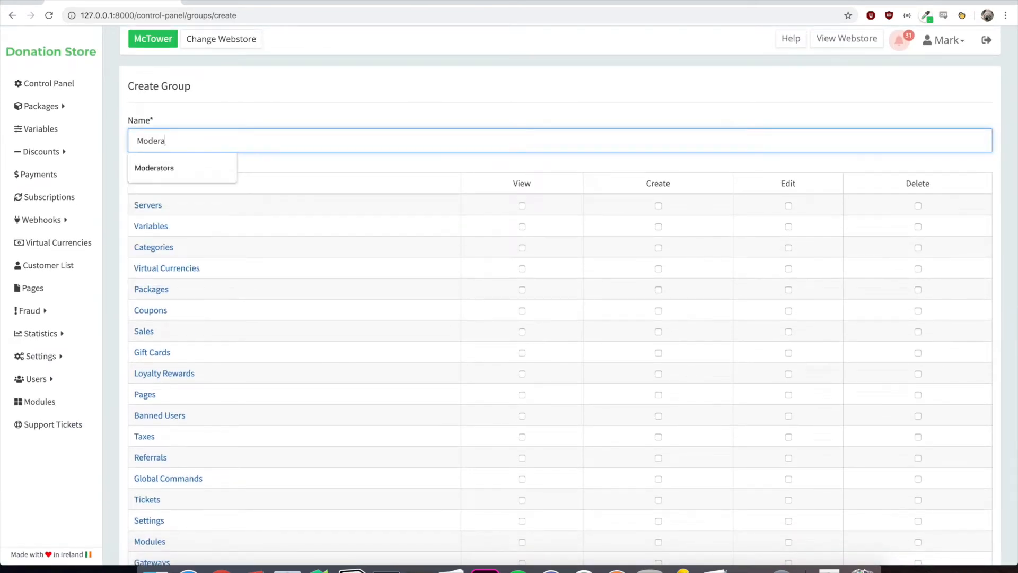
{"action": "key", "text": "Down"}
{"action": "key", "text": "Tab"}
Grant the group the View, Create, Edit and Delete permissions for Packages
{"action": "scroll", "coordinate": [320, 236], "scroll_direction": "down", "scroll_amount": 1}
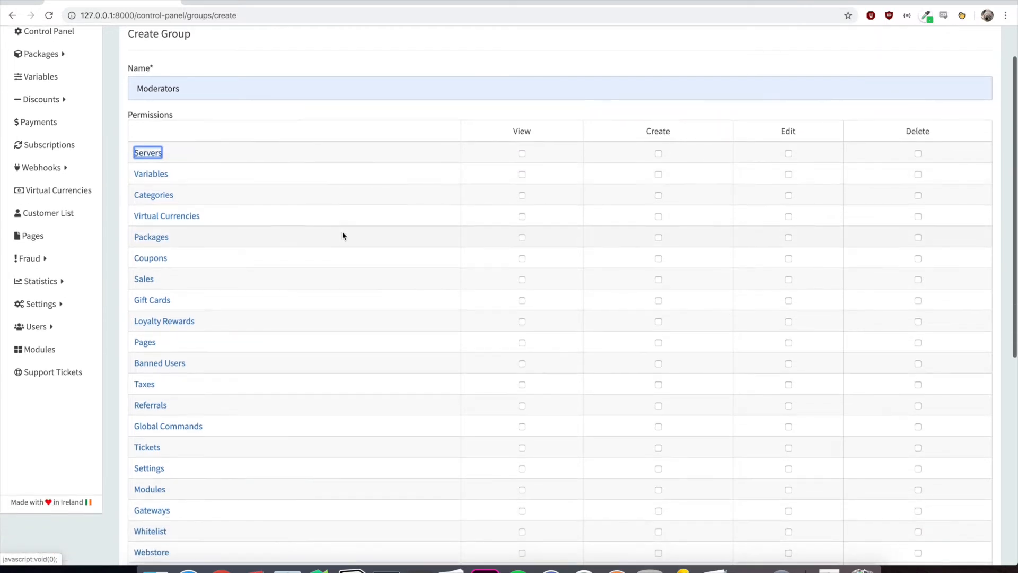
{"action": "scroll", "coordinate": [392, 216], "scroll_direction": "down", "scroll_amount": 1}
{"action": "left_click", "coordinate": [523, 193]}
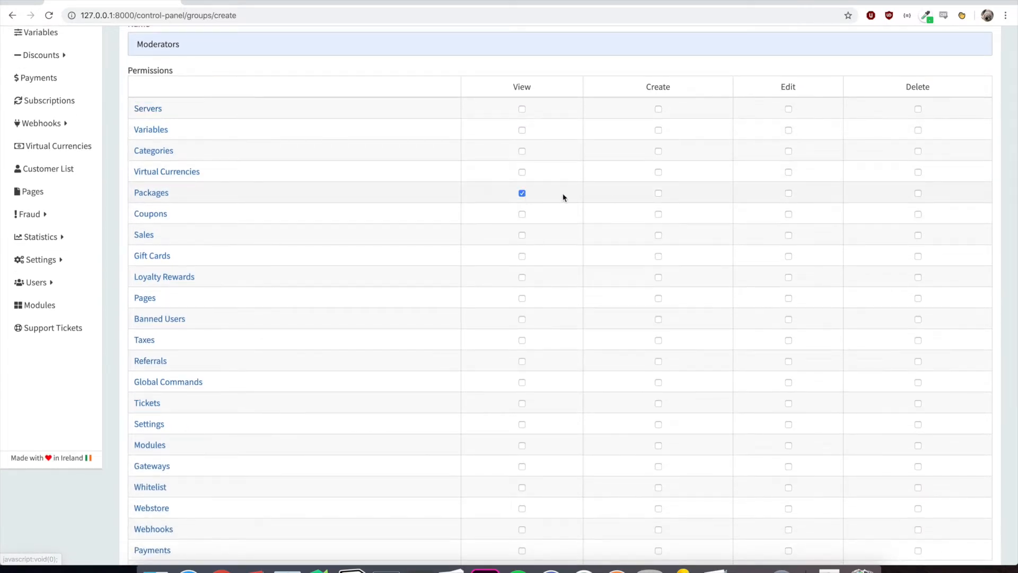
{"action": "left_click", "coordinate": [658, 193]}
{"action": "left_click", "coordinate": [789, 193]}
{"action": "left_click", "coordinate": [918, 193]}
Grant the group all permissions for Pages, Banned Users and Taxes
{"action": "scroll", "coordinate": [579, 280], "scroll_direction": "down", "scroll_amount": 1}
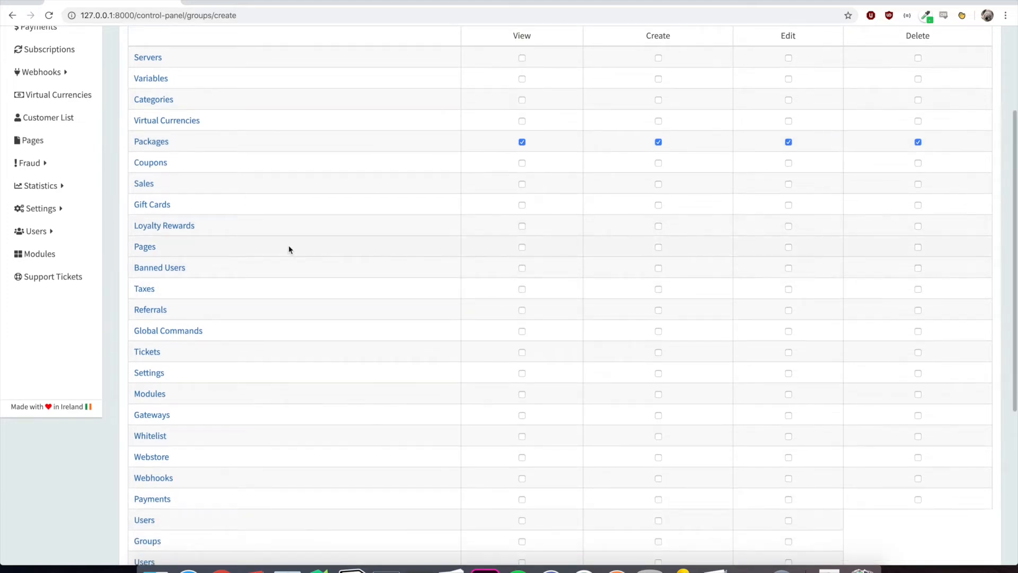
{"action": "left_click", "coordinate": [146, 249]}
{"action": "left_click", "coordinate": [149, 270]}
{"action": "left_click", "coordinate": [148, 288]}
Grant the group all permissions for Payments and submit the new group
{"action": "scroll", "coordinate": [352, 284], "scroll_direction": "down", "scroll_amount": 5}
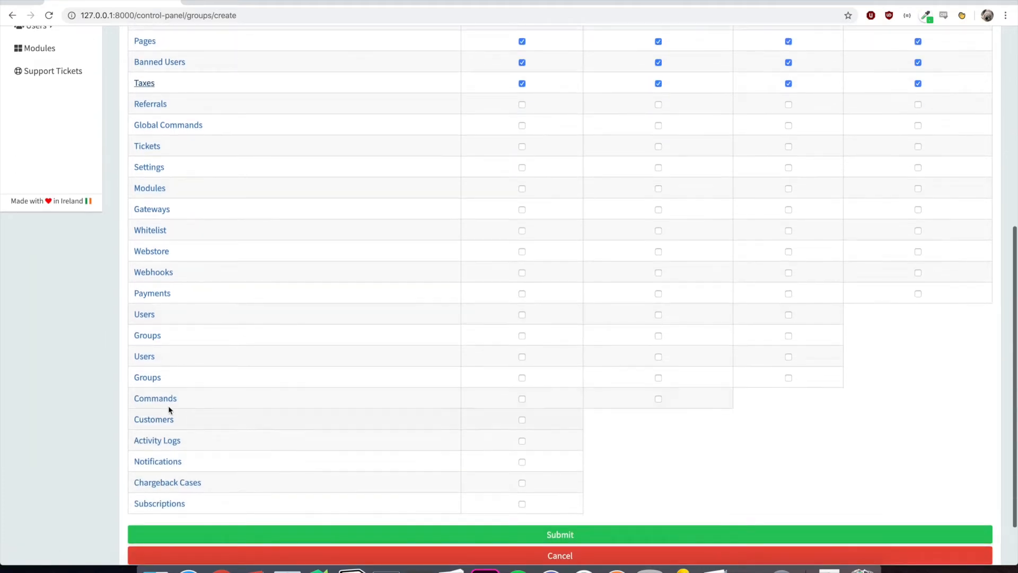
{"action": "left_click", "coordinate": [145, 294]}
{"action": "scroll", "coordinate": [247, 351], "scroll_direction": "down", "scroll_amount": 2}
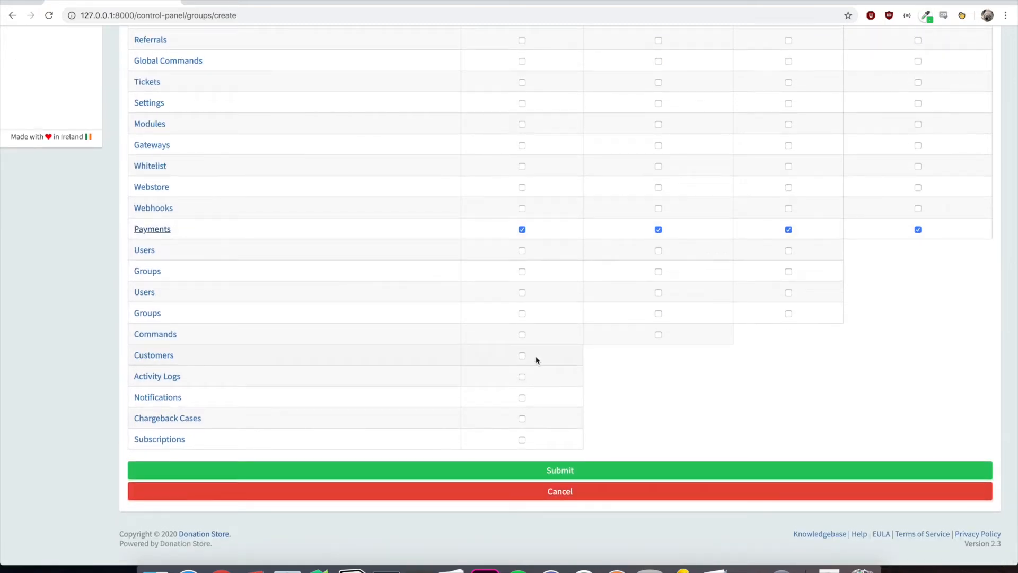
{"action": "left_click", "coordinate": [466, 469]}
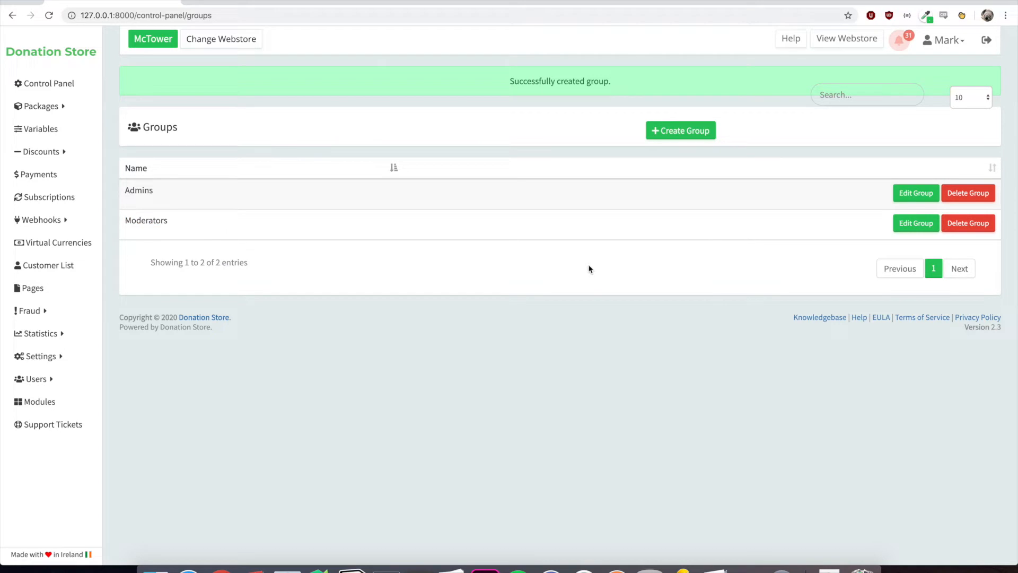
Open the Moderators group for editing, review its saved permissions, and return to the groups list
{"action": "left_click", "coordinate": [908, 232]}
{"action": "scroll", "coordinate": [589, 300], "scroll_direction": "down", "scroll_amount": 5}
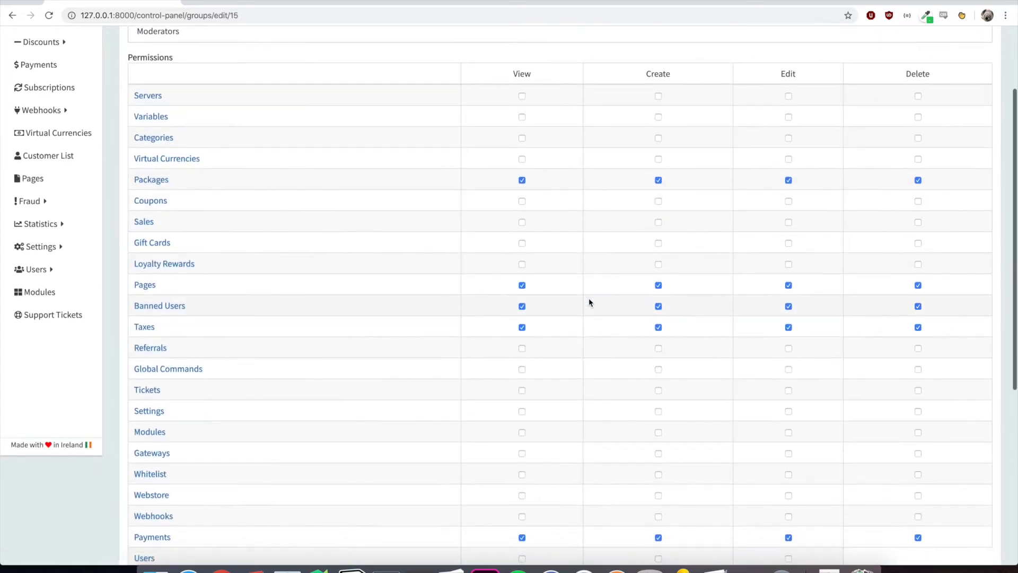
{"action": "left_click", "coordinate": [12, 15]}
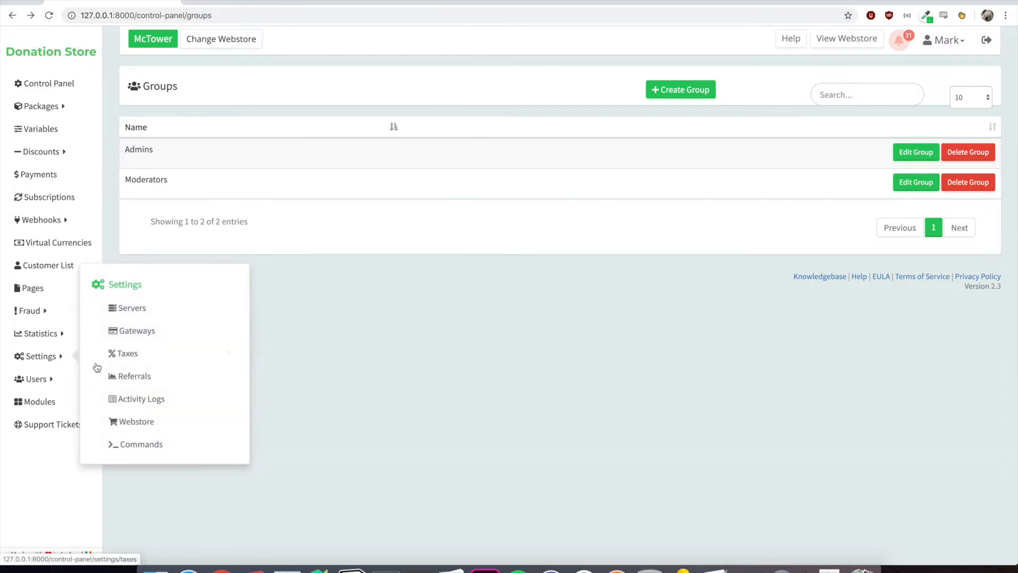
Open the list of control panel users and examine the existing accounts
{"action": "mouse_move", "coordinate": [60, 383]}
{"action": "left_click", "coordinate": [128, 411]}
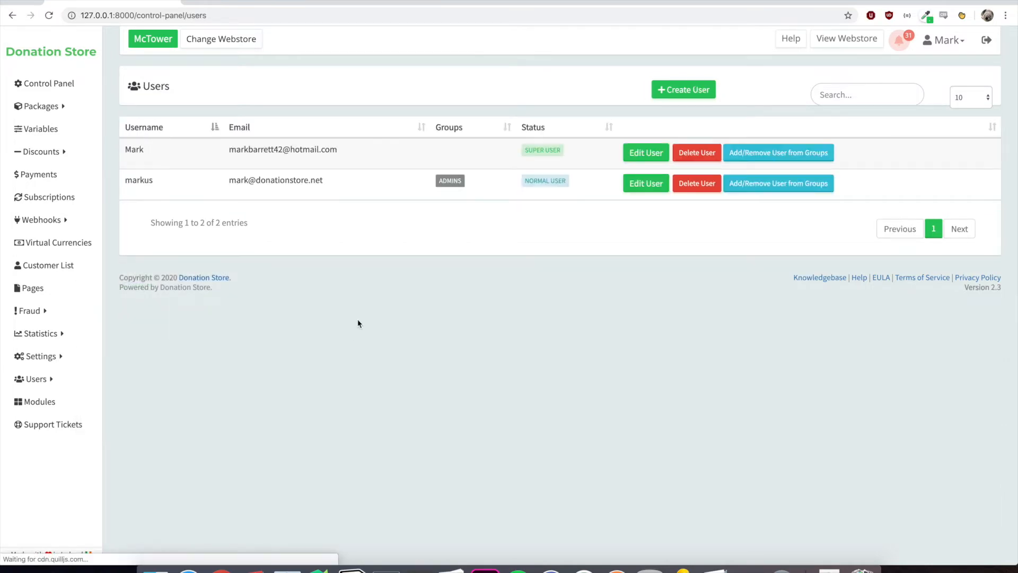
{"action": "left_click_drag", "start_coordinate": [125, 154], "coordinate": [158, 156]}
{"action": "left_click_drag", "start_coordinate": [118, 186], "coordinate": [171, 186]}
{"action": "left_click", "coordinate": [172, 186]}
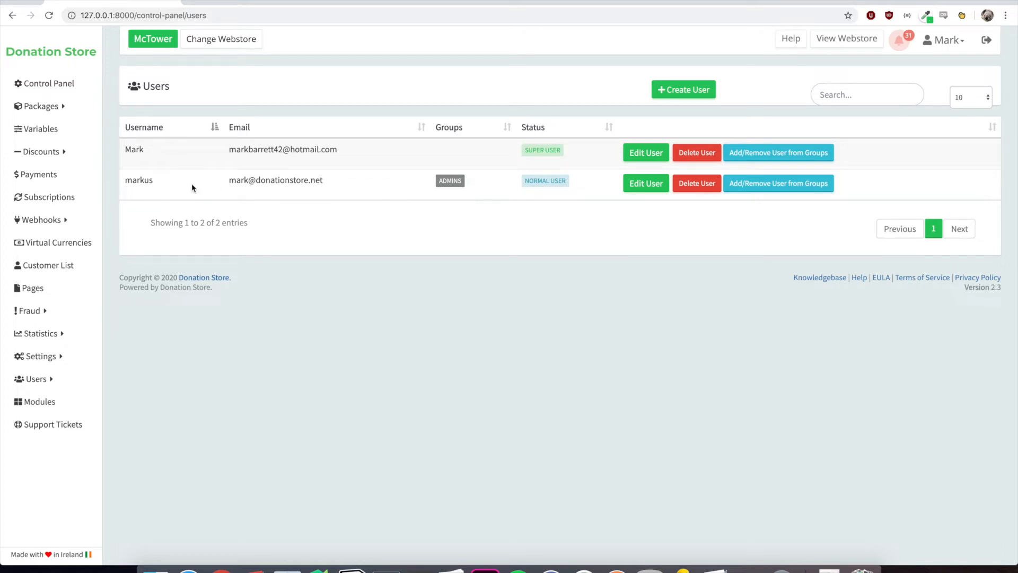
Start creating a user, entering Moderator Person as the email and Example as the username
{"action": "left_click", "coordinate": [684, 90]}
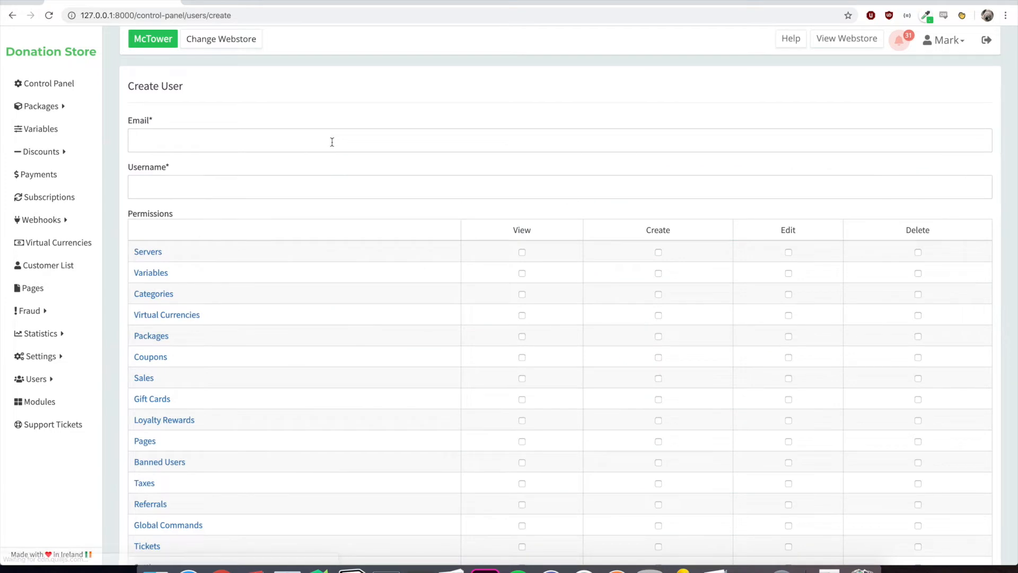
{"action": "left_click", "coordinate": [332, 142]}
{"action": "type", "text": "Moderator"}
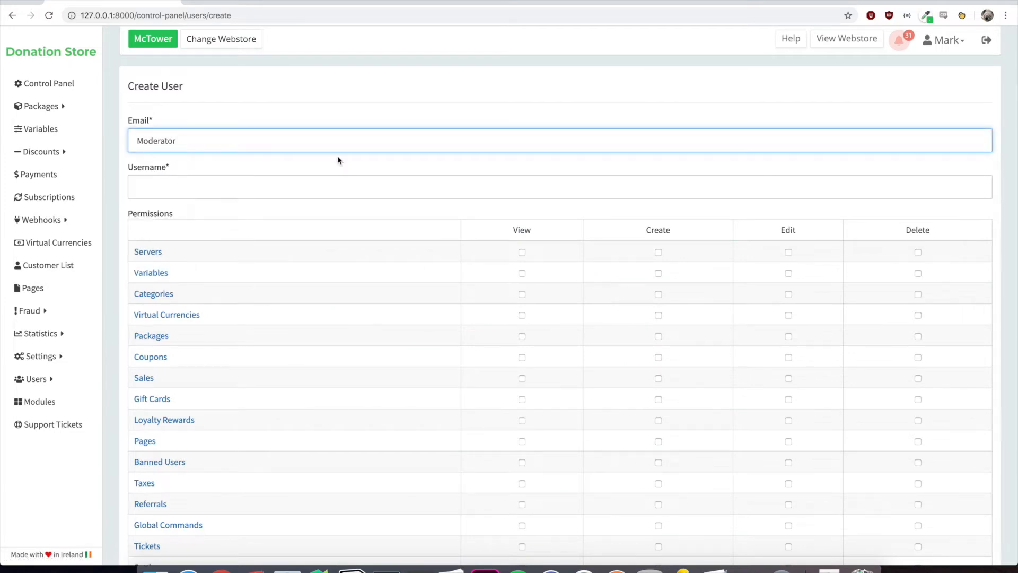
{"action": "type", "text": " Person"}
{"action": "left_click", "coordinate": [279, 188]}
{"action": "type", "text": "Example"}
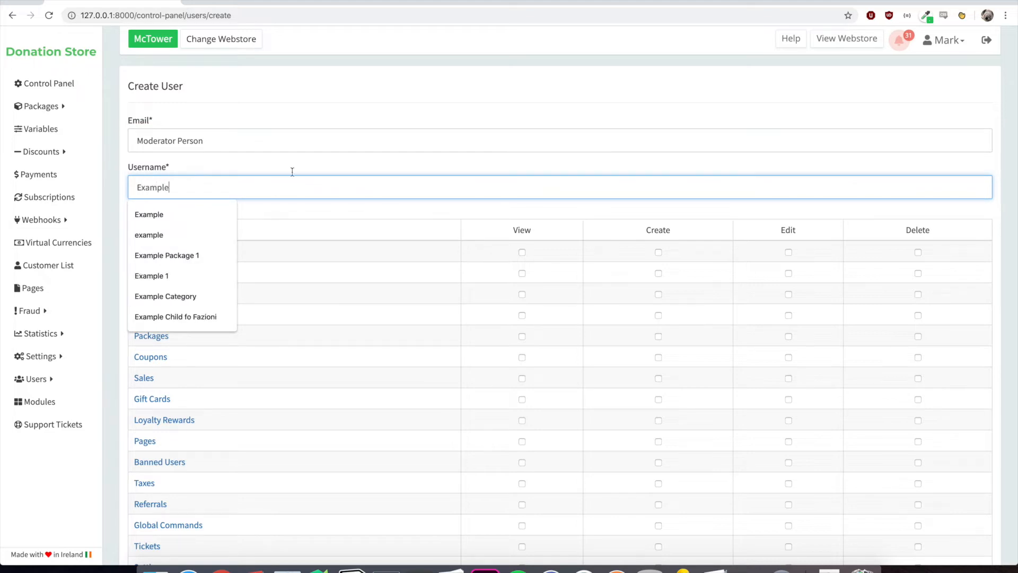
Replace the new user's email entry with a full email address
{"action": "left_click", "coordinate": [296, 147]}
{"action": "key", "text": "super+a"}
{"action": "type", "text": "Moder"}
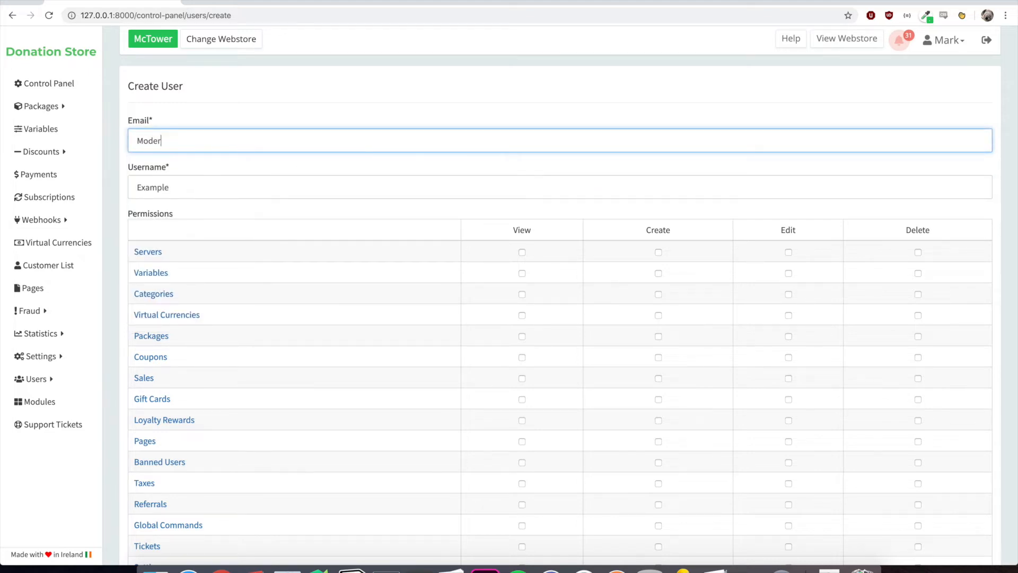
{"action": "type", "text": "atorPerson@examp."}
{"action": "type", "text": "e.com"}
Grant the new user all Coupons permissions and submit the user
{"action": "scroll", "coordinate": [282, 207], "scroll_direction": "down", "scroll_amount": 3}
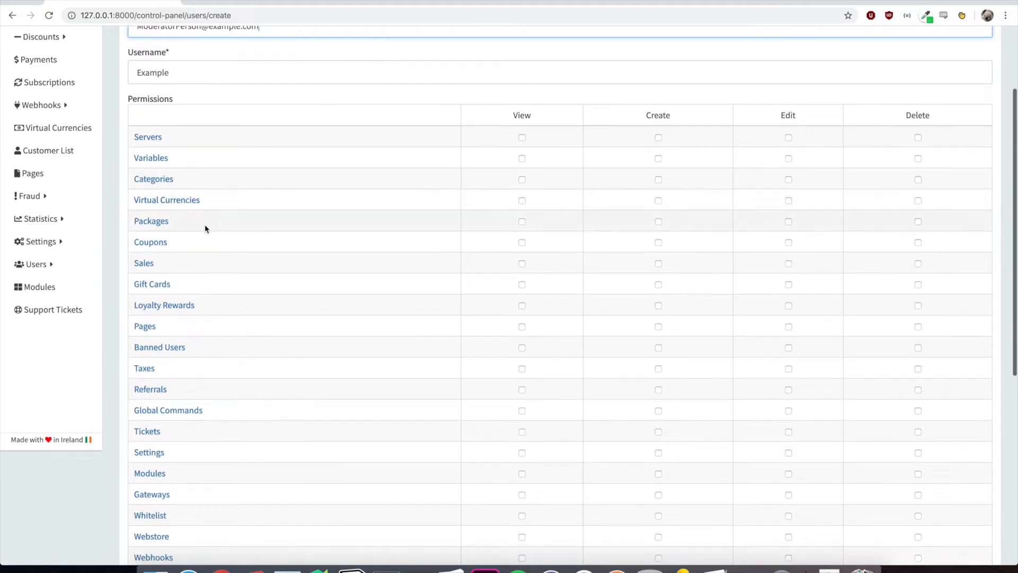
{"action": "left_click", "coordinate": [151, 242]}
{"action": "scroll", "coordinate": [309, 275], "scroll_direction": "down", "scroll_amount": 9}
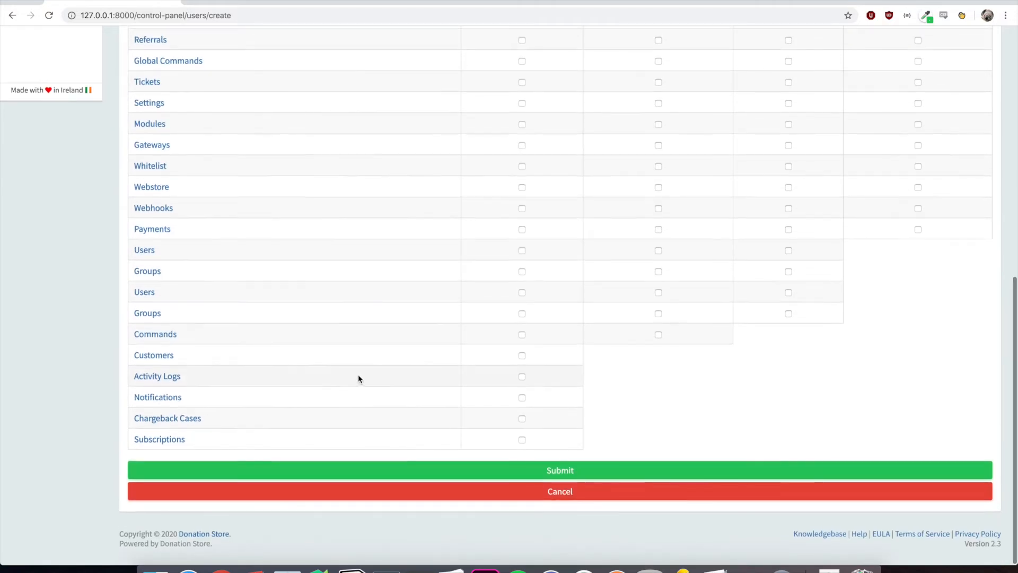
{"action": "left_click", "coordinate": [375, 470]}
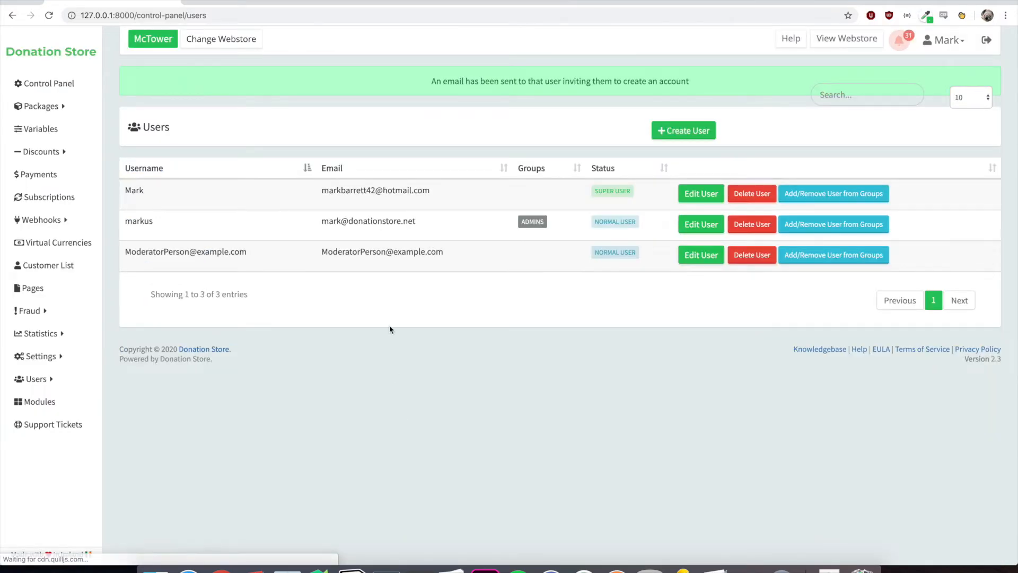
Add the newly created user to the Moderators group
{"action": "left_click_drag", "start_coordinate": [125, 252], "coordinate": [514, 256]}
{"action": "left_click", "coordinate": [514, 258]}
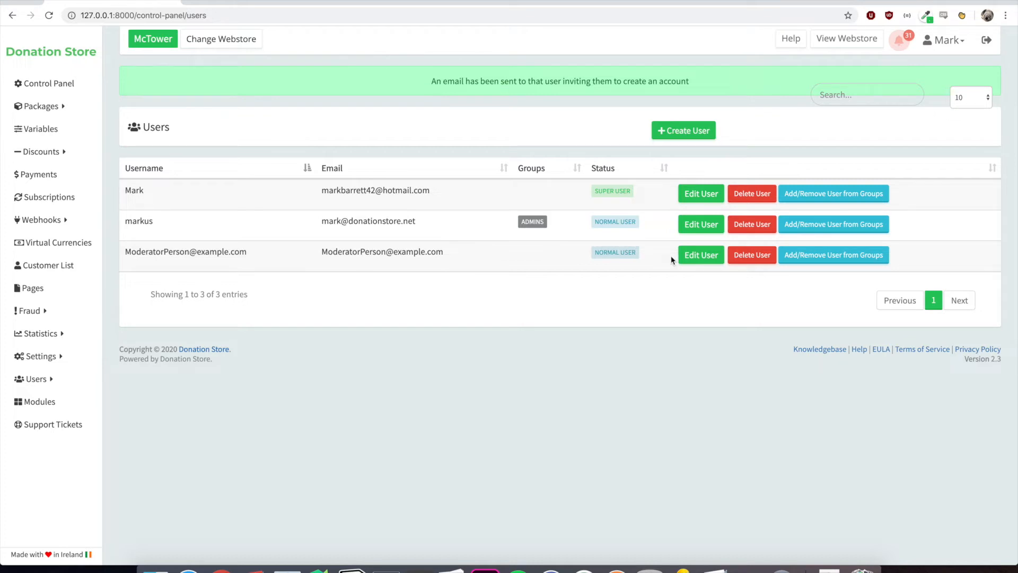
{"action": "left_click", "coordinate": [804, 260]}
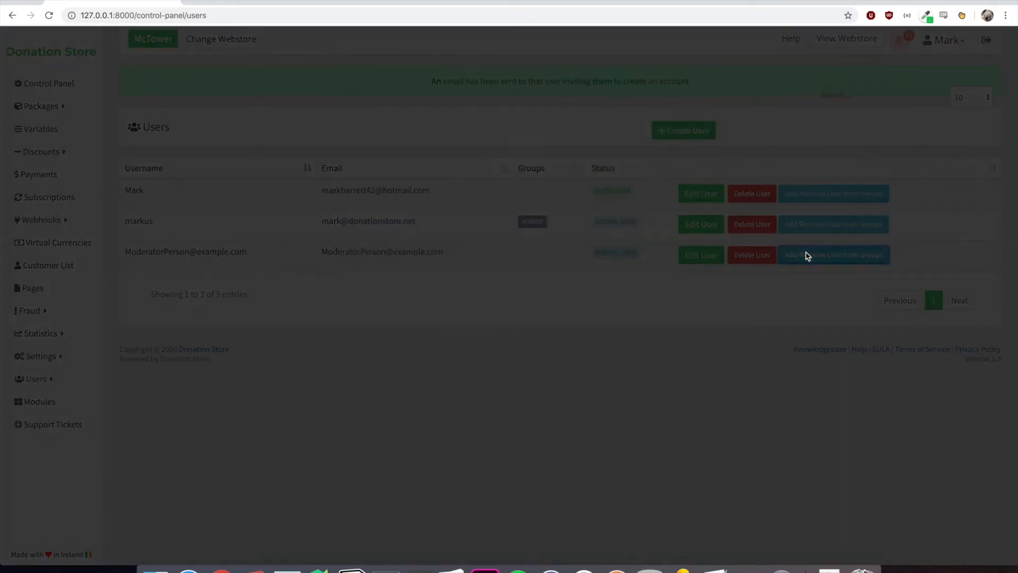
{"action": "left_click", "coordinate": [403, 146]}
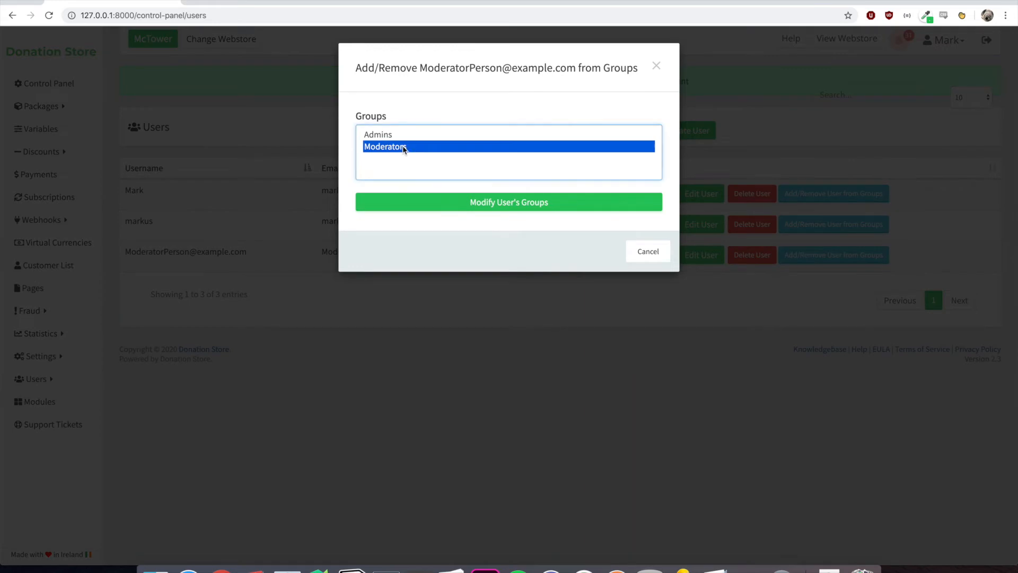
{"action": "left_click", "coordinate": [463, 204]}
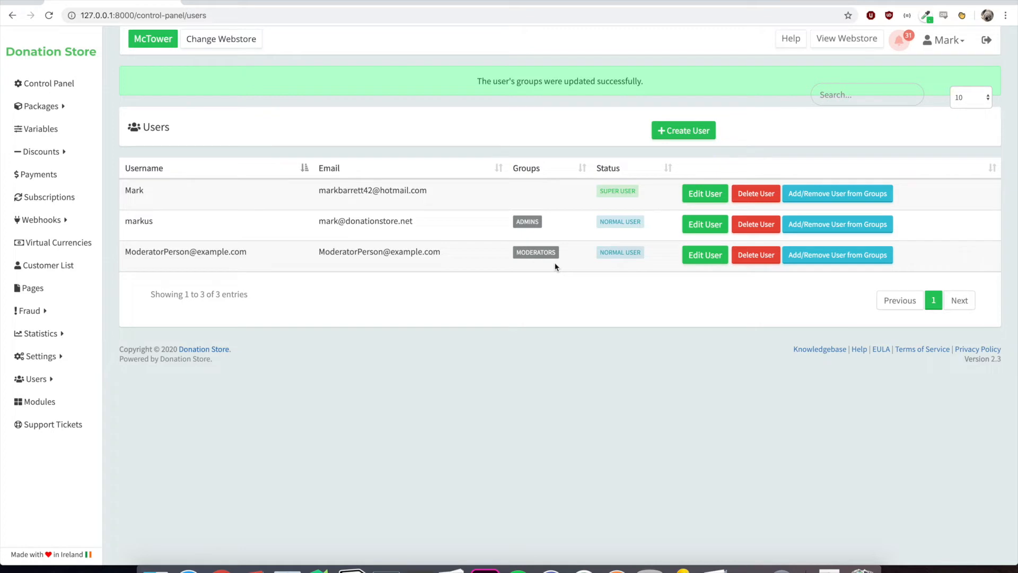
Open the new moderator user for editing, review the individual permissions, and leave the form
{"action": "left_click_drag", "start_coordinate": [124, 251], "coordinate": [247, 252]}
{"action": "left_click", "coordinate": [246, 251]}
{"action": "left_click", "coordinate": [705, 255]}
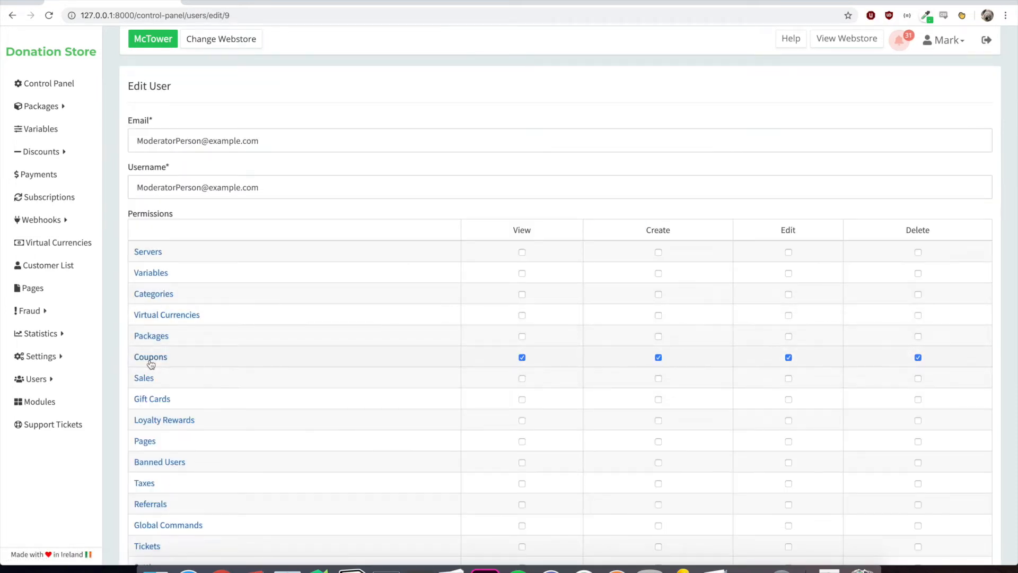
{"action": "left_click", "coordinate": [13, 14]}
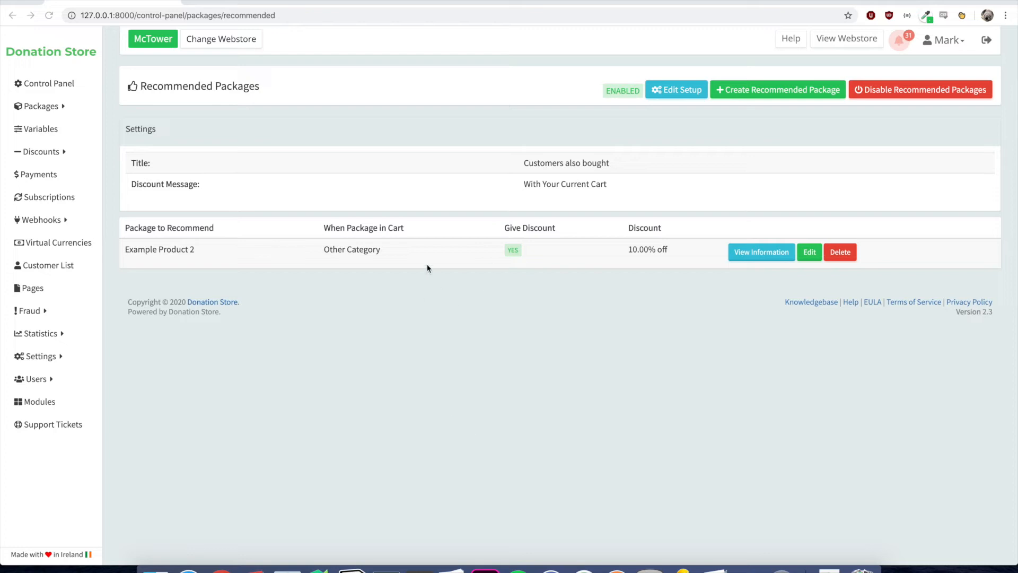
Open the recommended packages setup form, review its title and below-discount text fields, and return to the list
{"action": "left_click", "coordinate": [676, 90]}
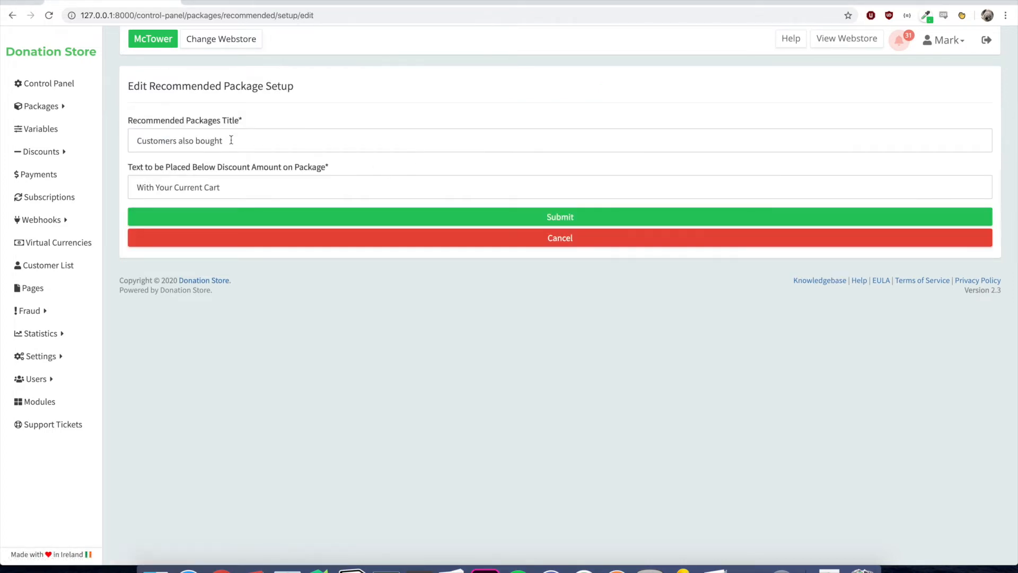
{"action": "left_click", "coordinate": [231, 140]}
{"action": "left_click", "coordinate": [299, 113]}
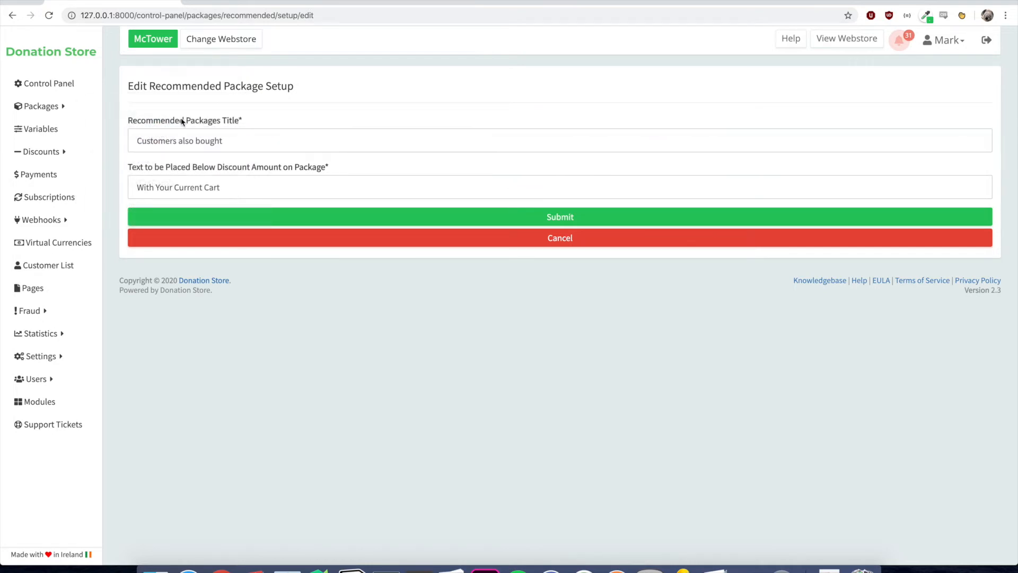
{"action": "triple_click", "coordinate": [245, 191]}
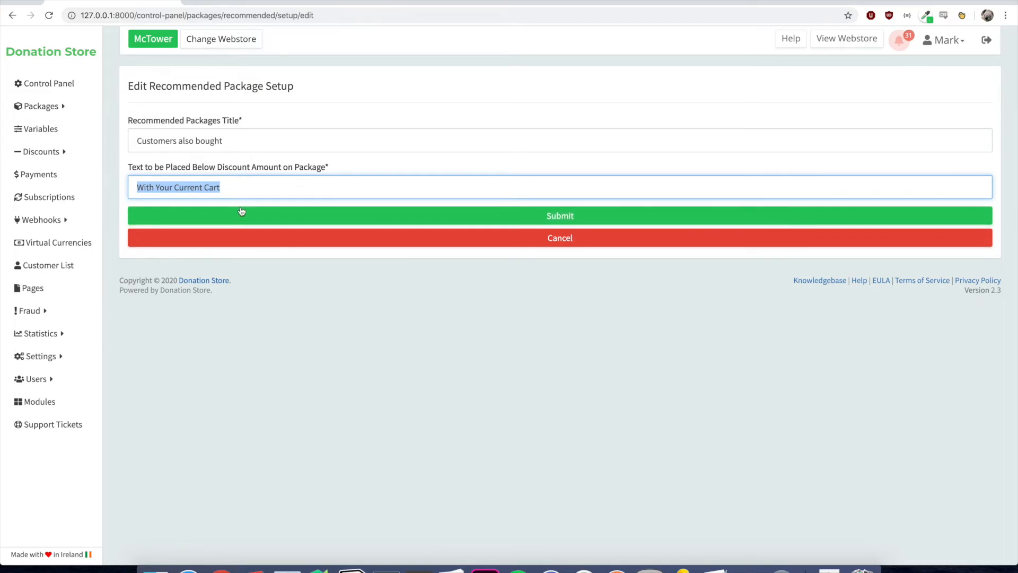
{"action": "left_click", "coordinate": [240, 212]}
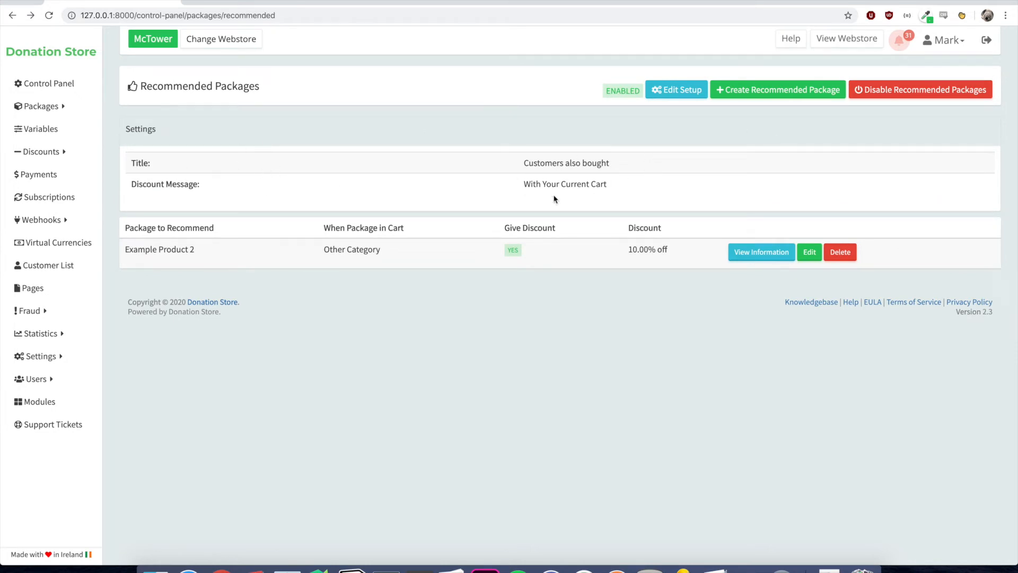
Start a new recommended package that recommends Example Product 2 when Example Product 1 triggers it
{"action": "mouse_move", "coordinate": [62, 109]}
{"action": "left_click", "coordinate": [778, 89]}
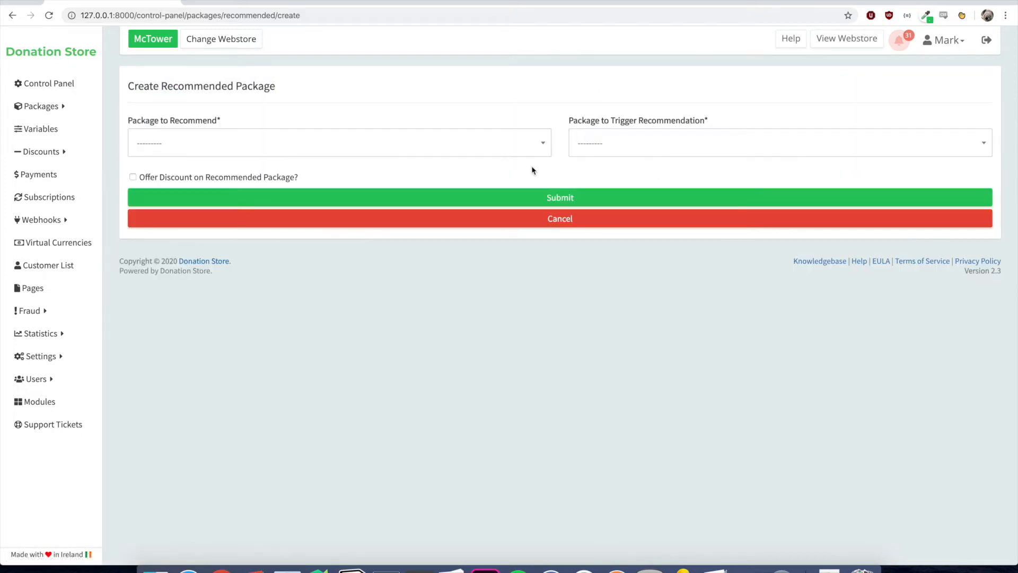
{"action": "left_click", "coordinate": [470, 146]}
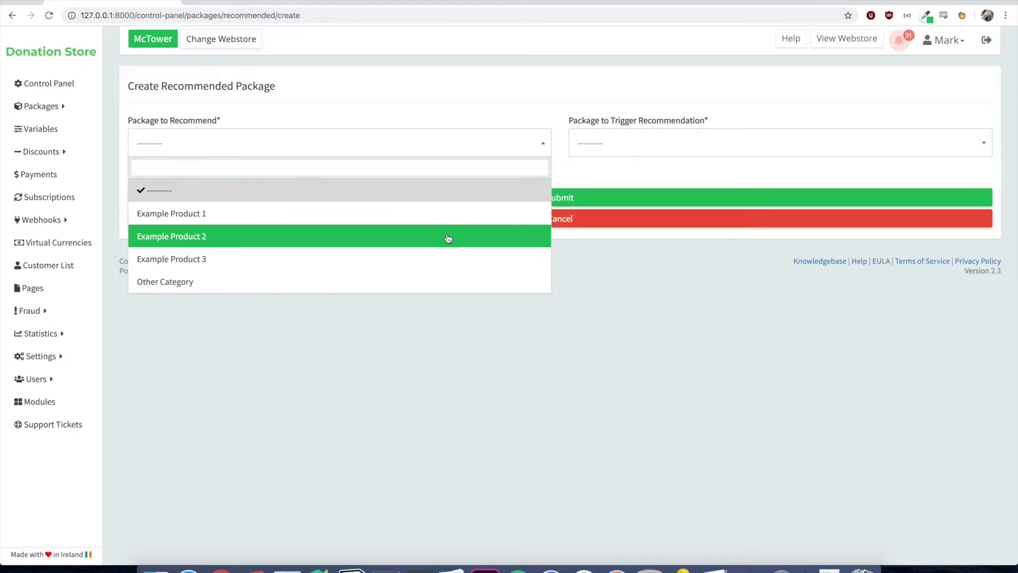
{"action": "left_click", "coordinate": [448, 239]}
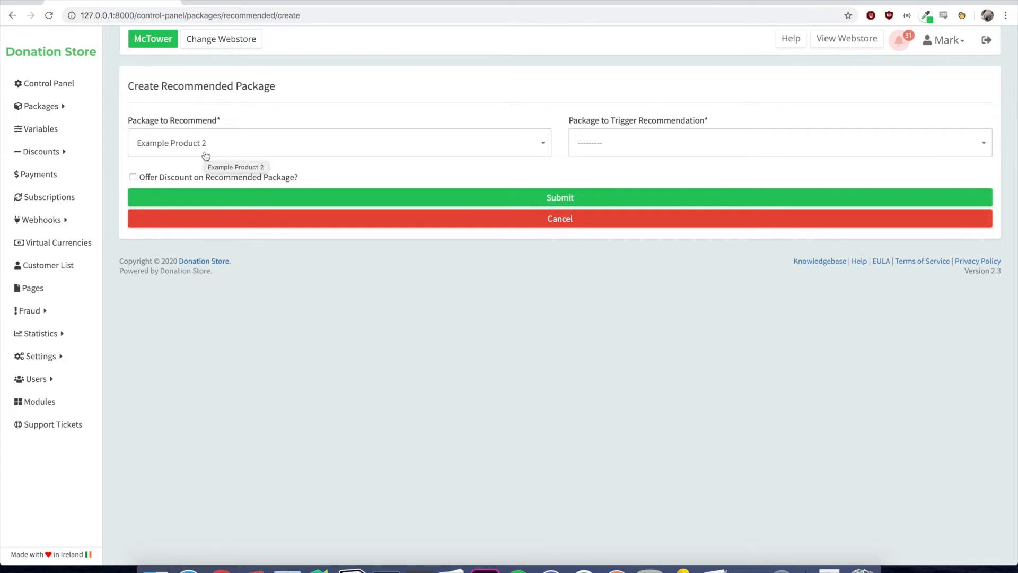
{"action": "left_click", "coordinate": [604, 148]}
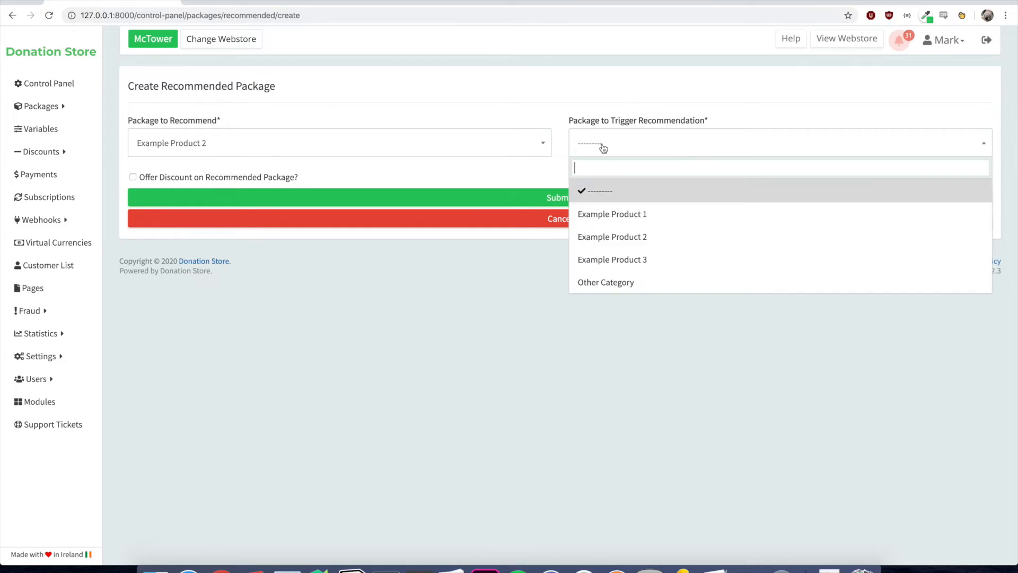
{"action": "left_click", "coordinate": [623, 218]}
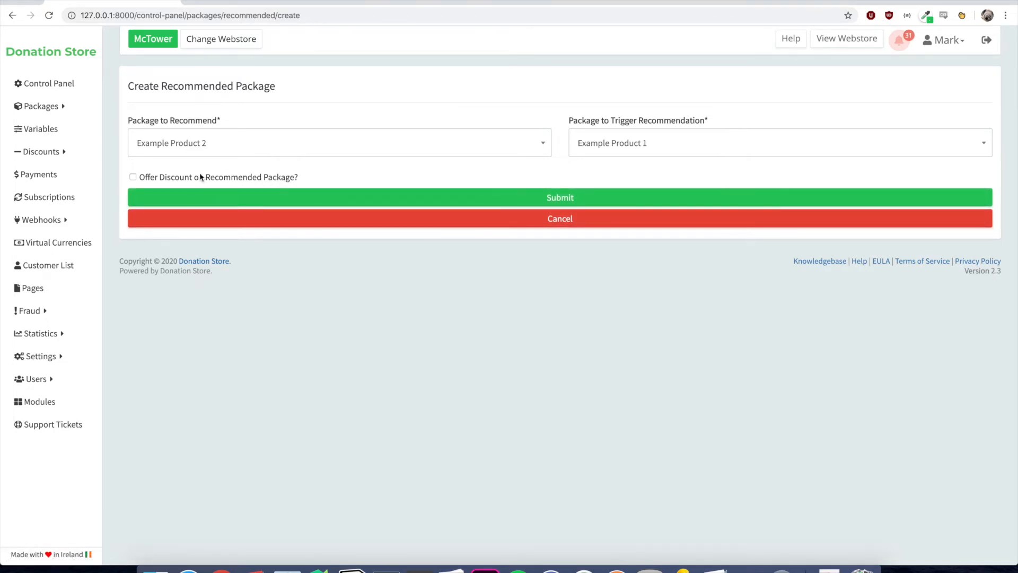
Offer a 5 percent discount on the recommended package, using the Percentage discount type, and submit it
{"action": "left_click", "coordinate": [154, 178]}
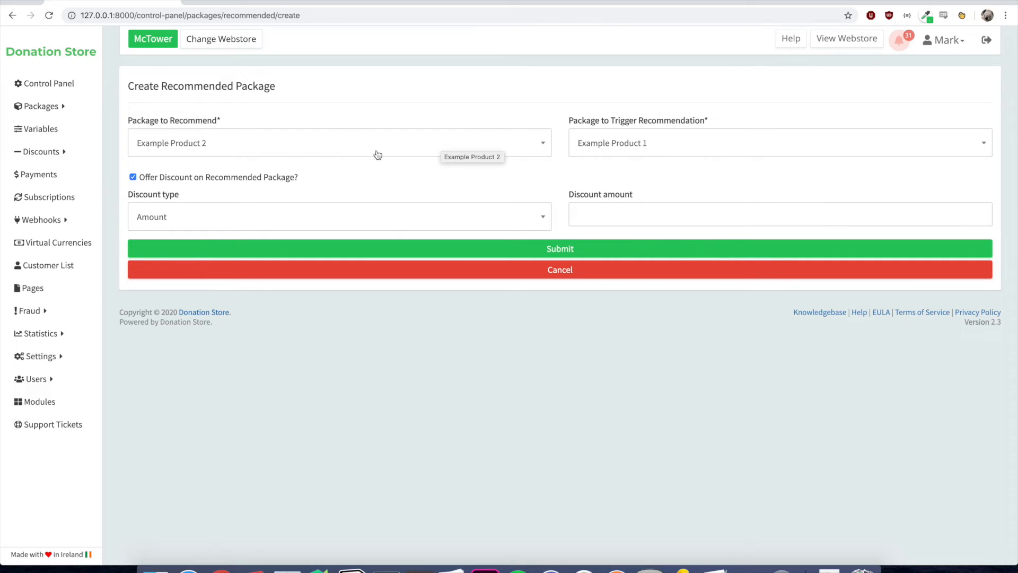
{"action": "left_click", "coordinate": [363, 225]}
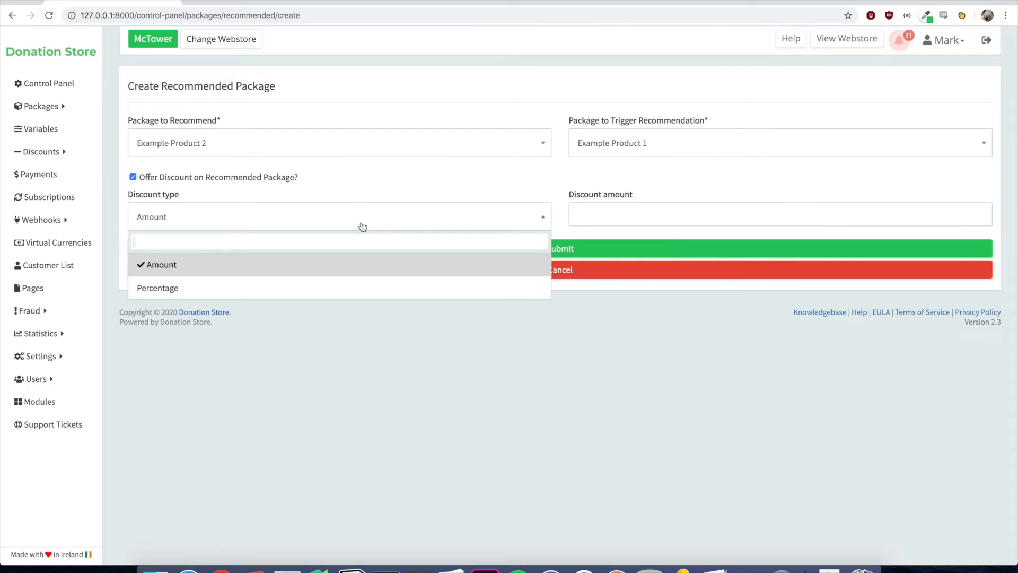
{"action": "left_click", "coordinate": [338, 287]}
{"action": "left_click", "coordinate": [595, 217]}
{"action": "type", "text": "5"}
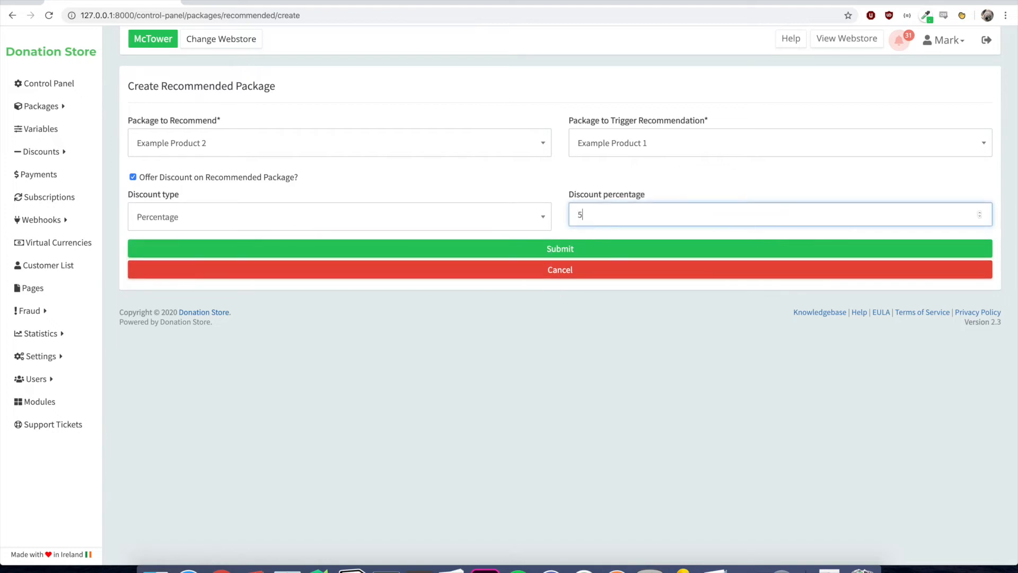
{"action": "left_click", "coordinate": [528, 250]}
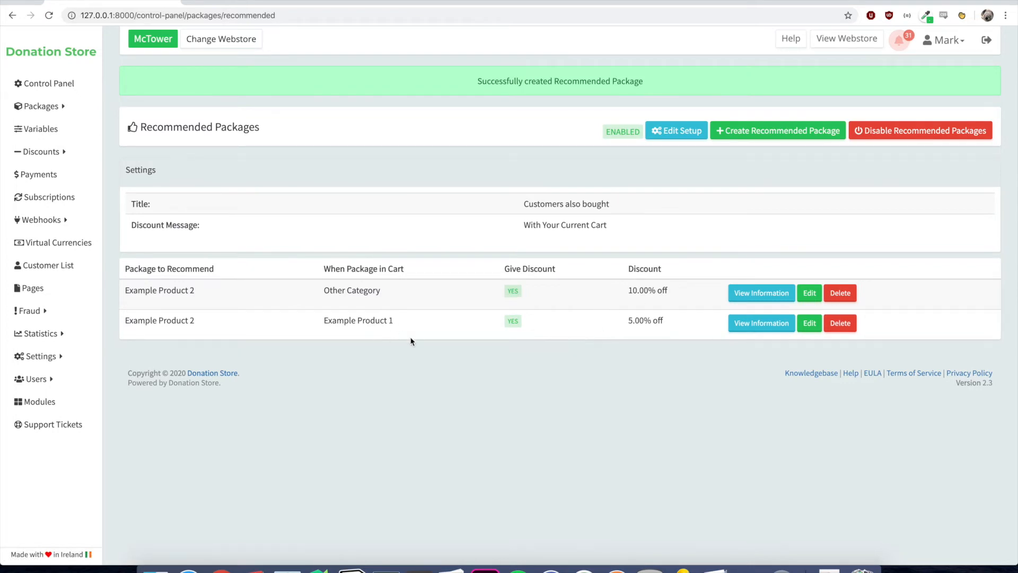
Delete the recommended package entry triggered by Example Product 1 and confirm the deletion
{"action": "left_click_drag", "start_coordinate": [666, 323], "coordinate": [619, 324]}
{"action": "left_click", "coordinate": [785, 347]}
{"action": "left_click", "coordinate": [843, 328]}
{"action": "left_click", "coordinate": [589, 176]}
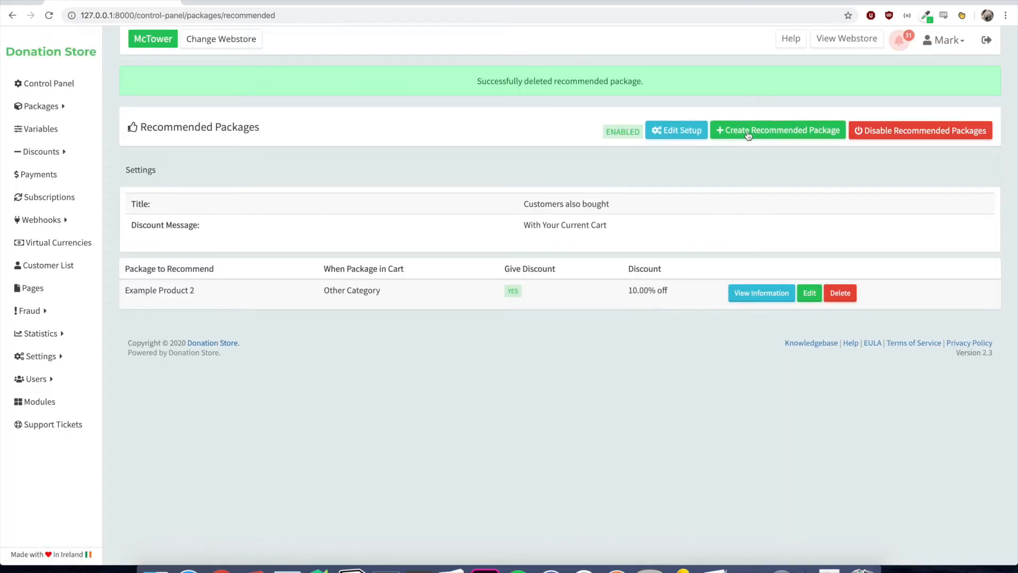
View the click and impression statistics for the Example Product 2 recommendation, and close them
{"action": "left_click", "coordinate": [769, 295]}
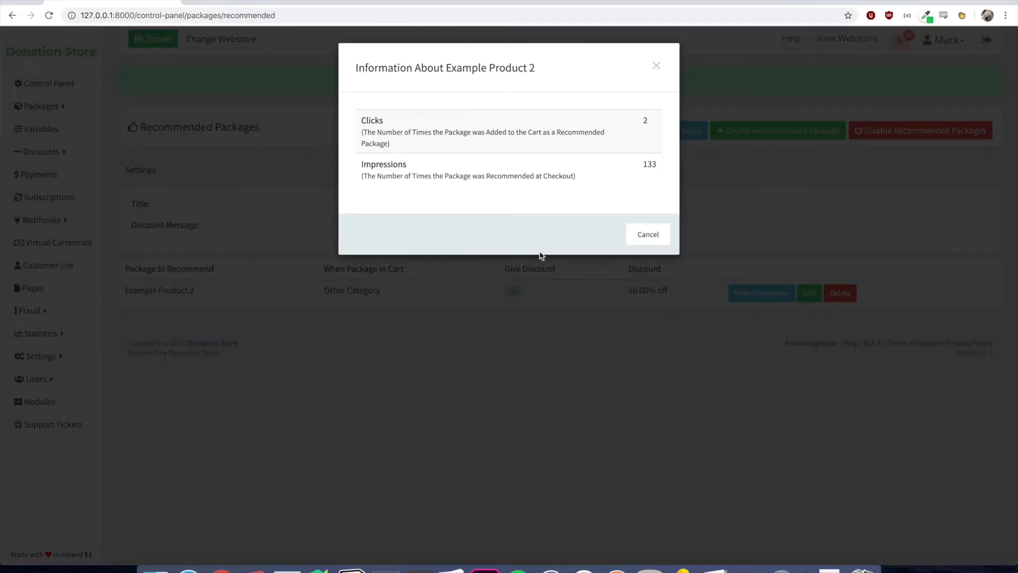
{"action": "left_click_drag", "start_coordinate": [360, 122], "coordinate": [380, 123]}
{"action": "left_click", "coordinate": [380, 123]}
{"action": "left_click", "coordinate": [645, 236]}
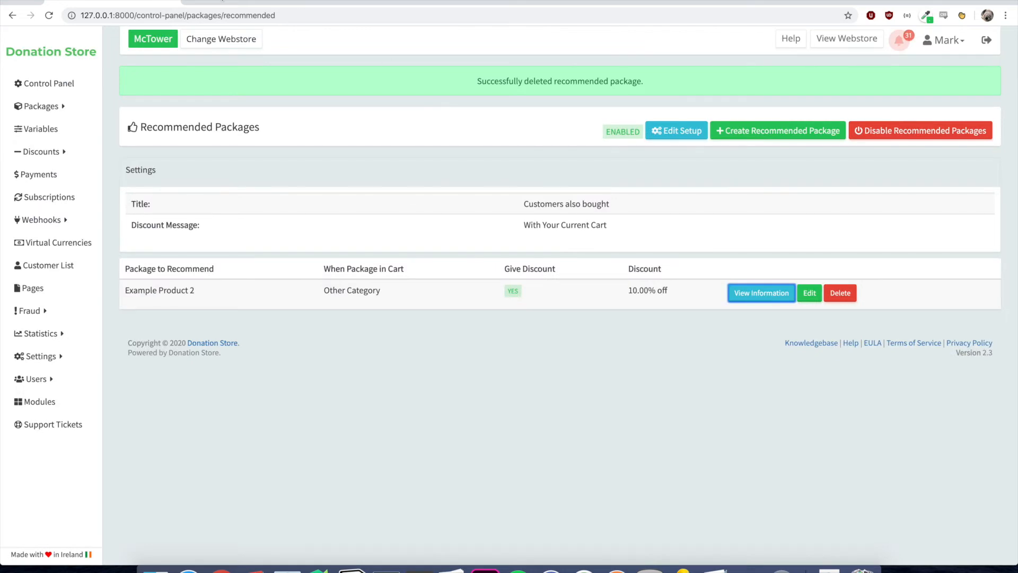
Load the storefront at store.mctoolbox.com:8000 in the other browser tab and go to the cart's checkout page
{"action": "left_click", "coordinate": [196, 0]}
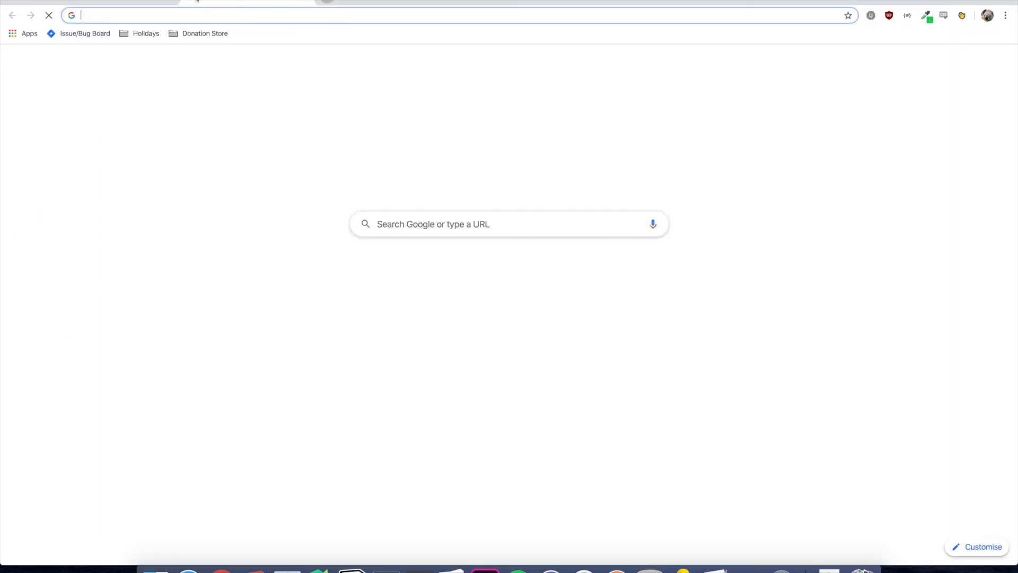
{"action": "type", "text": "ator"}
{"action": "key", "text": "BackSpace"}
{"action": "key", "text": "BackSpace"}
{"action": "key", "text": "BackSpace"}
{"action": "key", "text": "BackSpace"}
{"action": "type", "text": "store."}
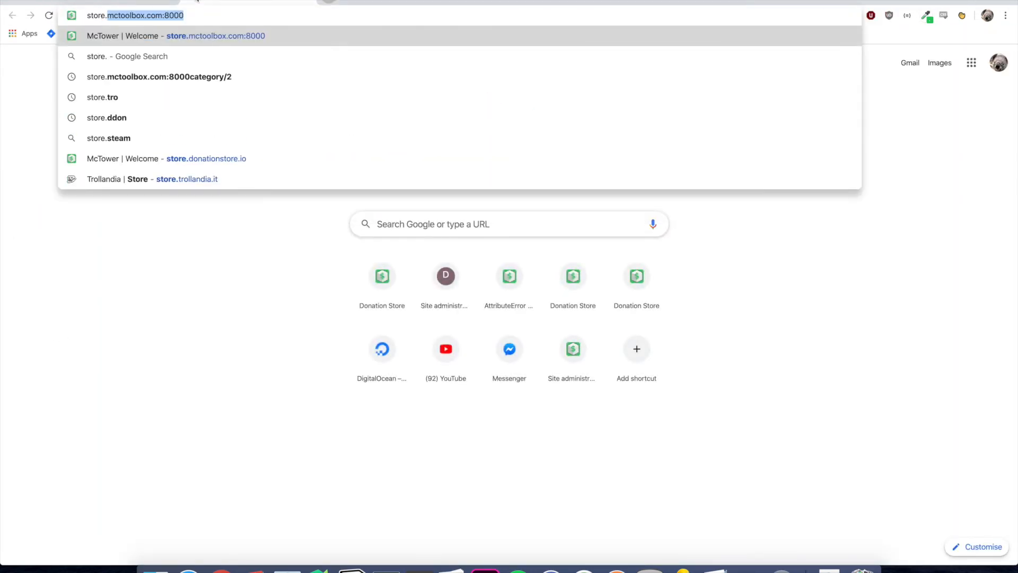
{"action": "key", "text": "Return"}
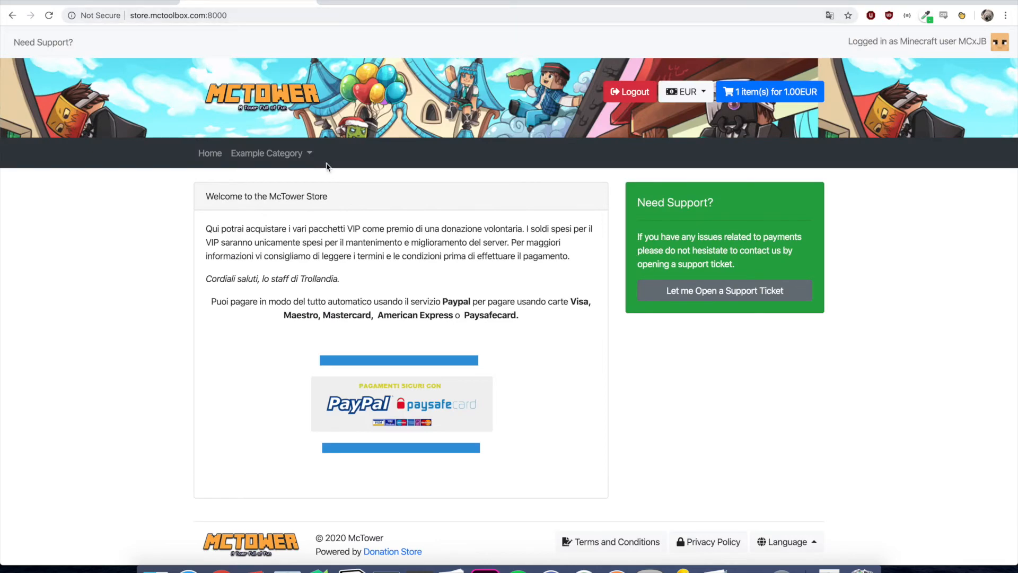
{"action": "left_click", "coordinate": [740, 91]}
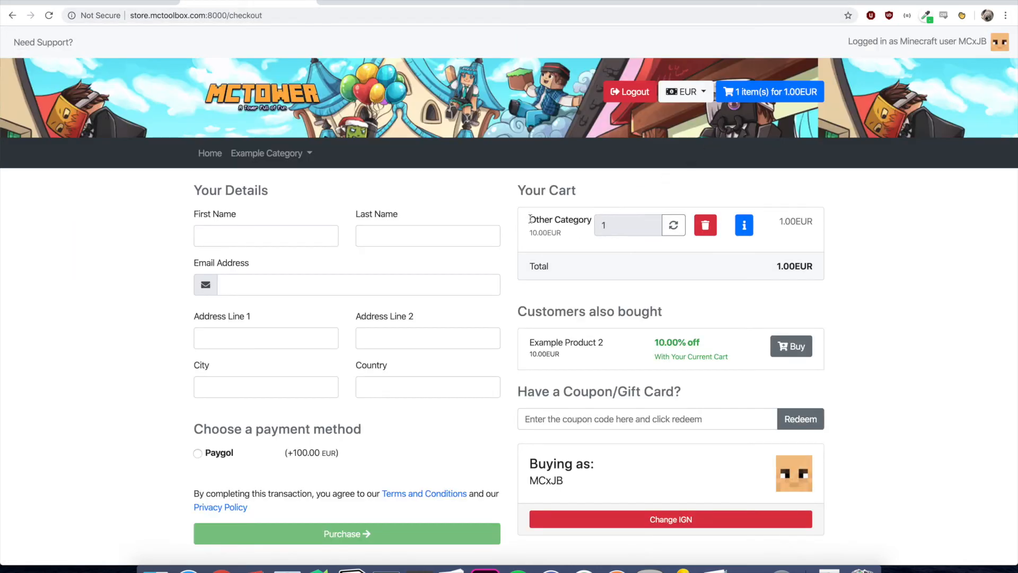
Compare the checkout's recommendation heading, discount and discount message with the Recommended Packages settings in the control panel
{"action": "left_click", "coordinate": [146, 4]}
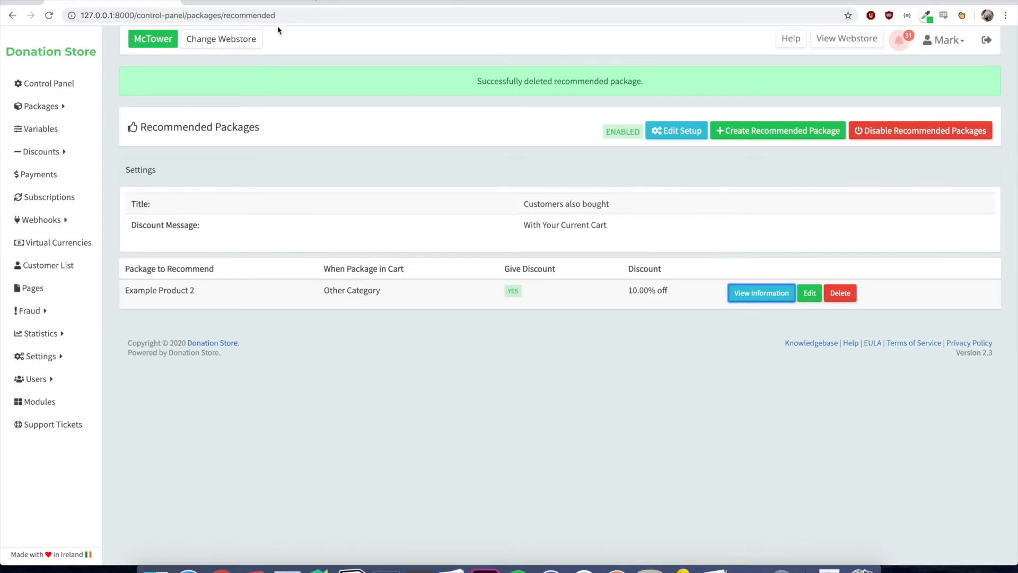
{"action": "left_click", "coordinate": [266, 7]}
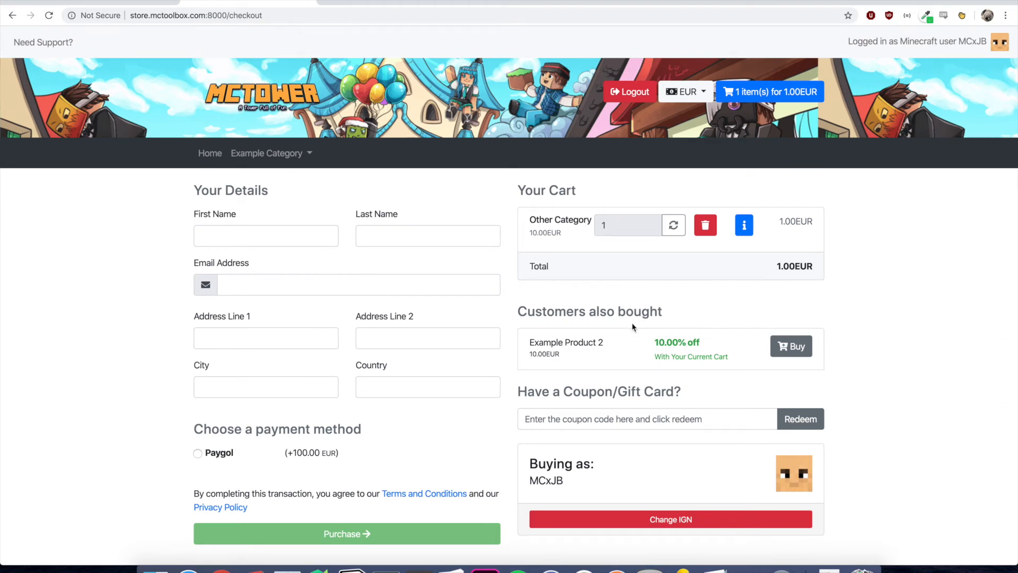
{"action": "left_click_drag", "start_coordinate": [518, 312], "coordinate": [638, 311]}
{"action": "left_click", "coordinate": [671, 330]}
{"action": "left_click", "coordinate": [152, 2]}
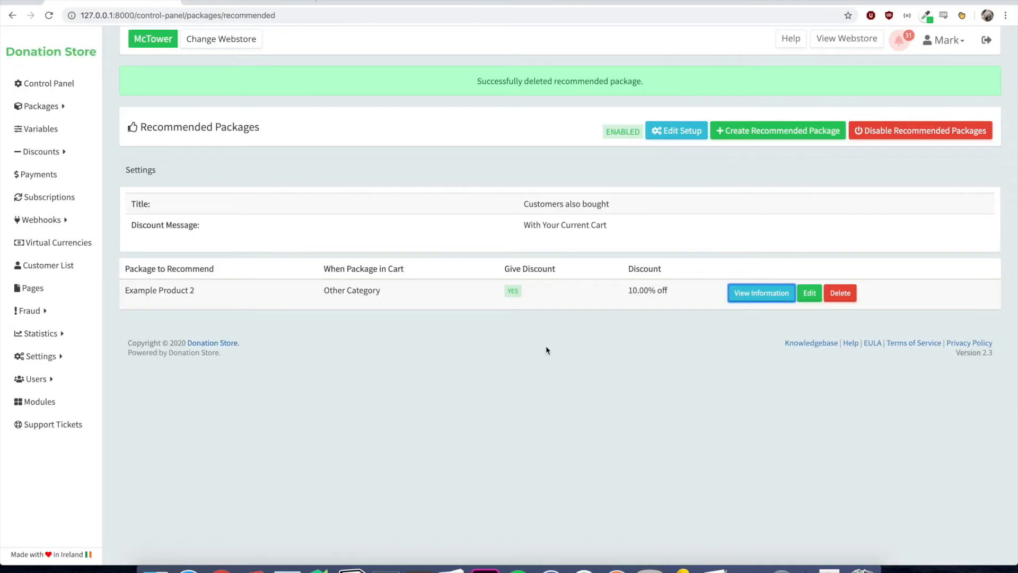
{"action": "left_click", "coordinate": [249, 5]}
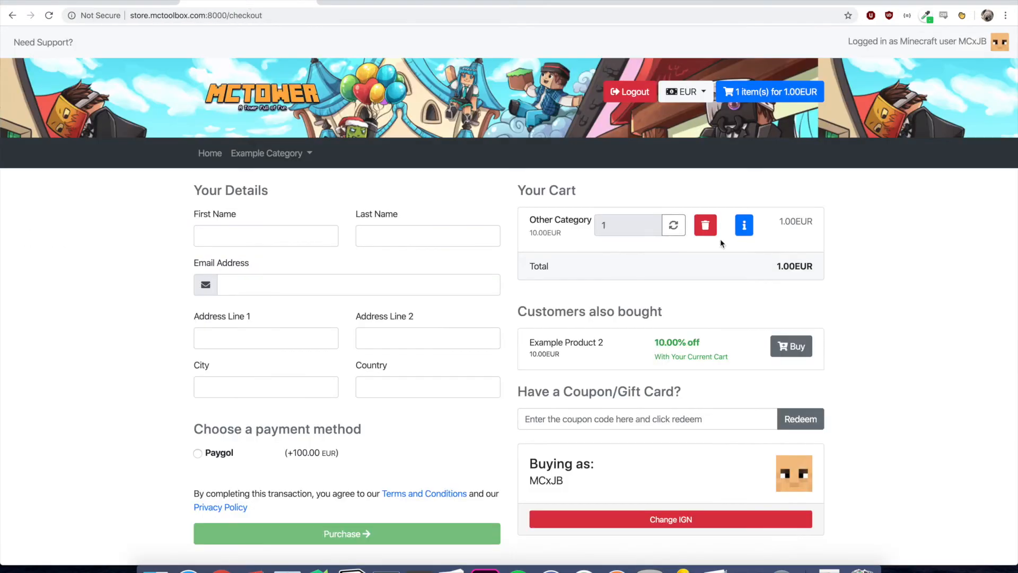
{"action": "left_click_drag", "start_coordinate": [546, 357], "coordinate": [560, 355]}
{"action": "left_click", "coordinate": [560, 355]}
{"action": "left_click_drag", "start_coordinate": [653, 343], "coordinate": [698, 345]}
{"action": "left_click", "coordinate": [712, 347]}
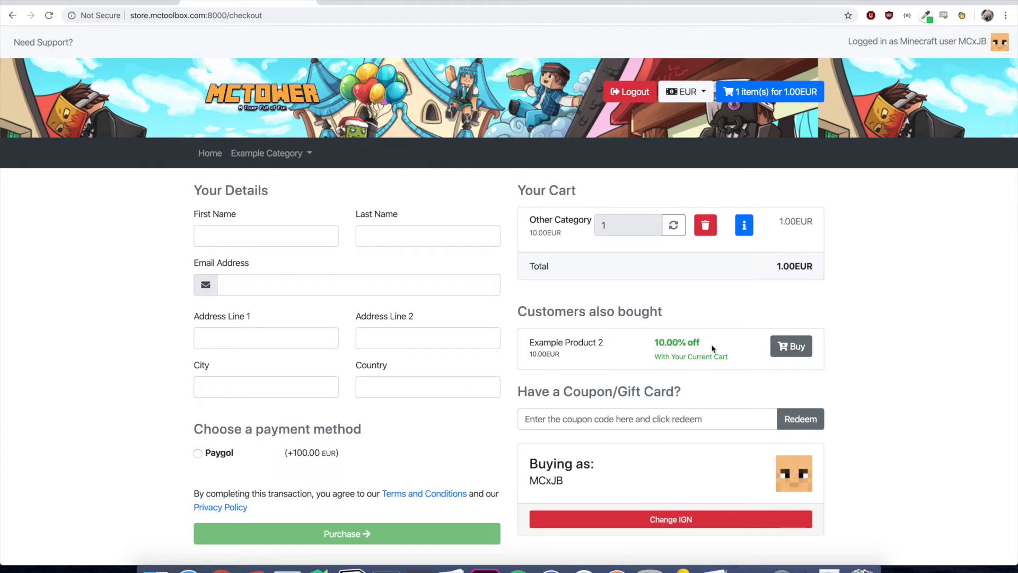
Add the recommended Example Product 2 to the cart from checkout and check its discounted price
{"action": "left_click", "coordinate": [793, 348]}
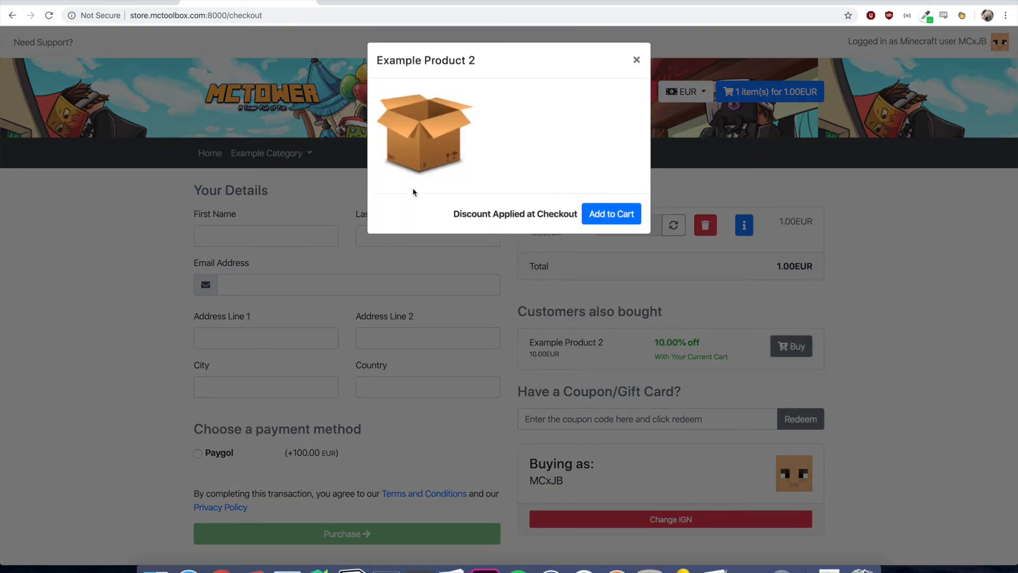
{"action": "left_click_drag", "start_coordinate": [454, 213], "coordinate": [545, 214]}
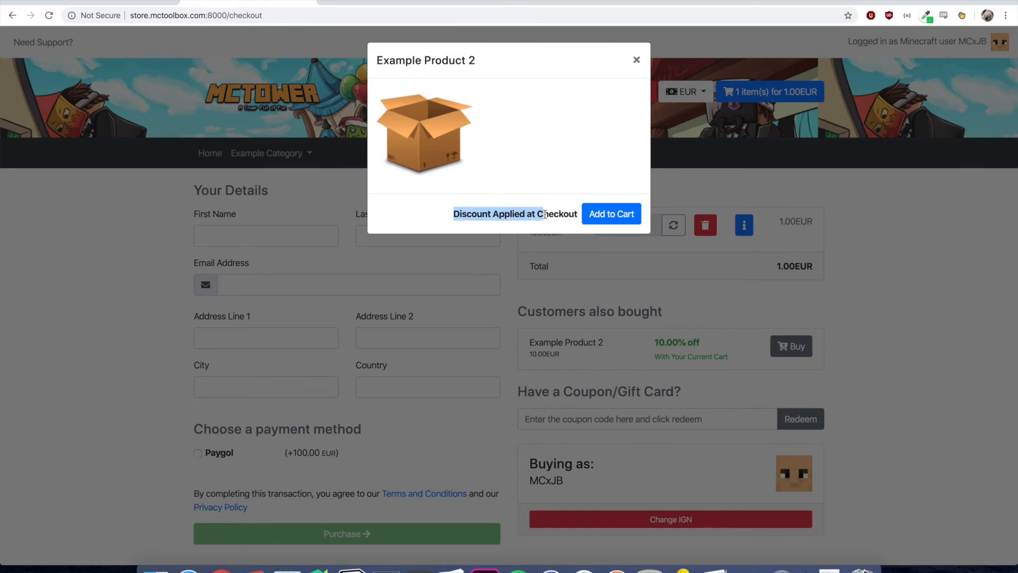
{"action": "left_click", "coordinate": [545, 214]}
{"action": "left_click", "coordinate": [622, 217]}
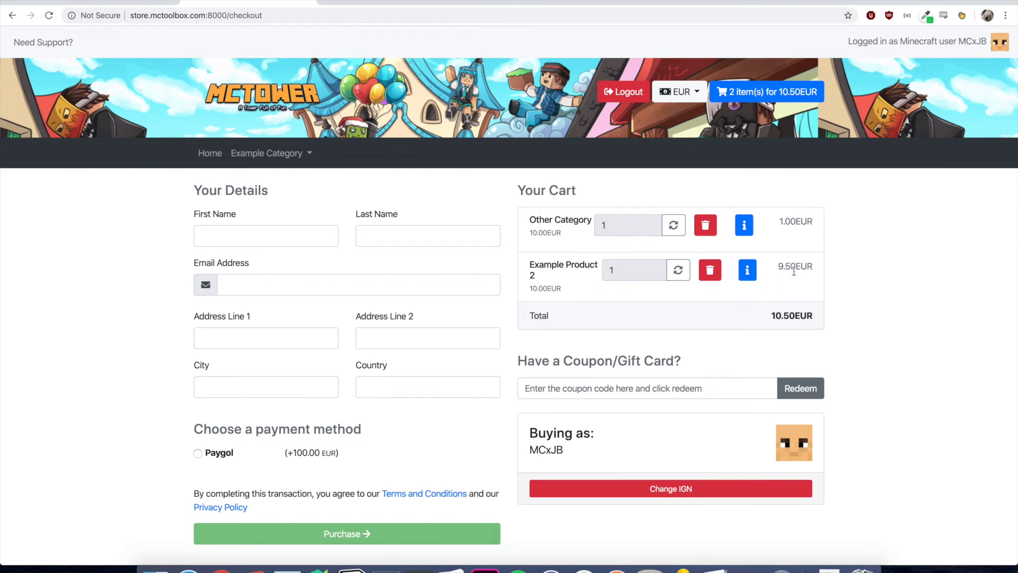
{"action": "left_click_drag", "start_coordinate": [778, 267], "coordinate": [812, 266]}
{"action": "left_click", "coordinate": [815, 264]}
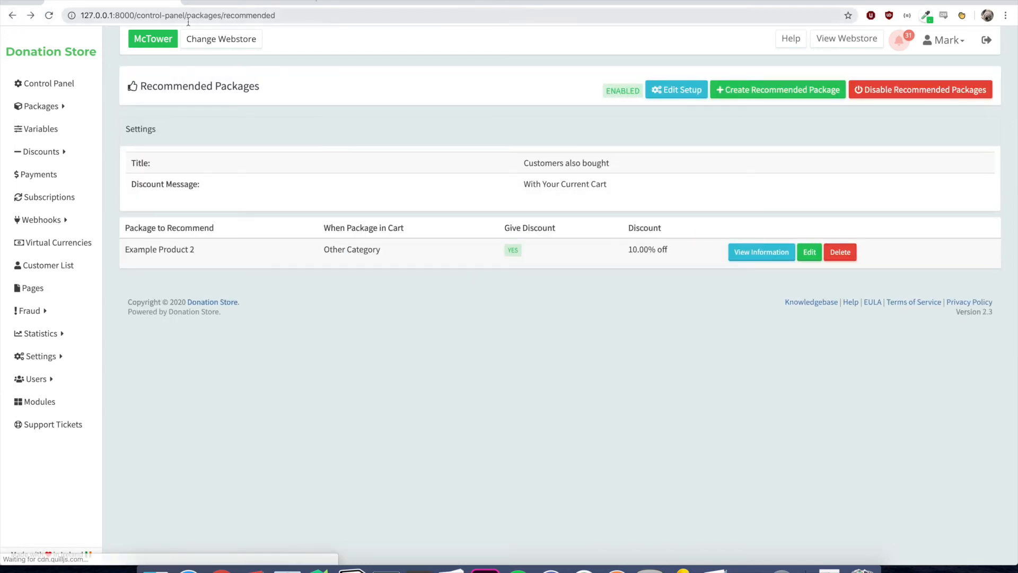
Recheck Example Product 2's recommendation clicks and impressions in the control panel after the cart addition, and close the information
{"action": "left_click", "coordinate": [754, 253]}
{"action": "mouse_move", "coordinate": [644, 120]}
{"action": "left_mouse_down"}
{"action": "mouse_move", "coordinate": [634, 121]}
{"action": "mouse_move", "coordinate": [653, 124]}
{"action": "left_mouse_up"}
{"action": "left_click", "coordinate": [652, 125]}
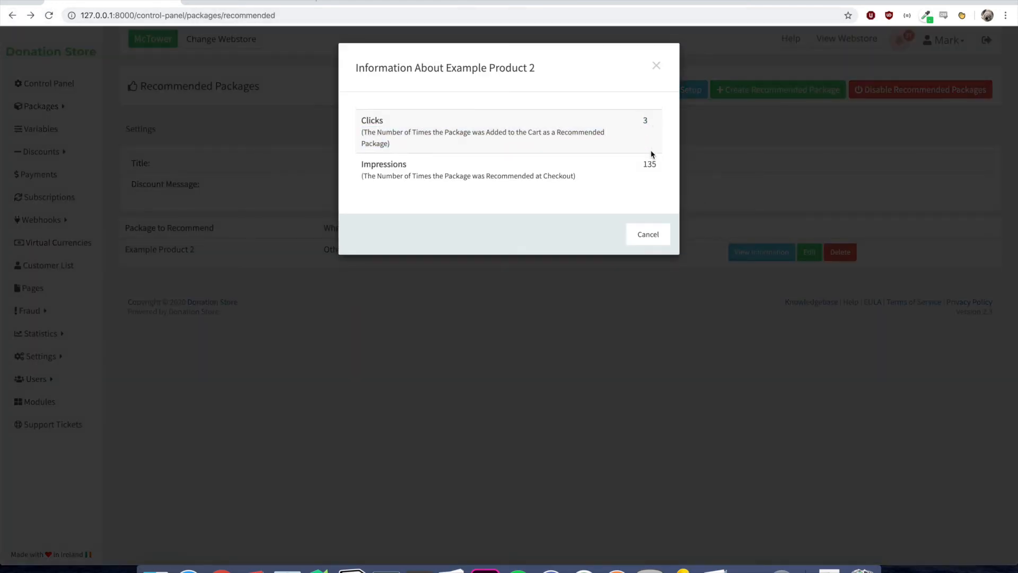
{"action": "left_click", "coordinate": [656, 65]}
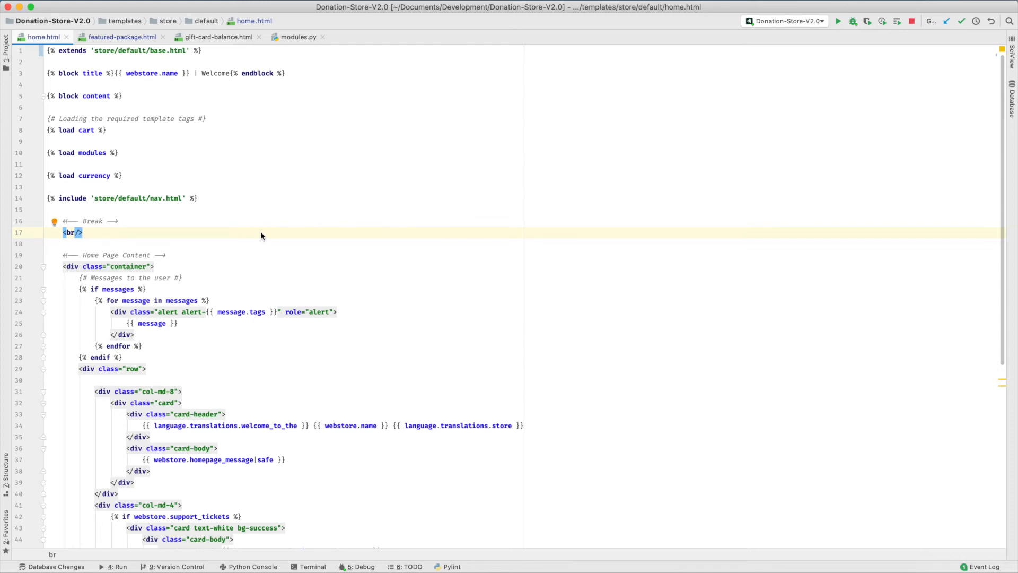
In PyCharm, trace module rendering from home.html through gift-card-balance.html to the gift_card_balance_module definition in modules.py
{"action": "scroll", "coordinate": [260, 235], "scroll_direction": "down", "scroll_amount": 9}
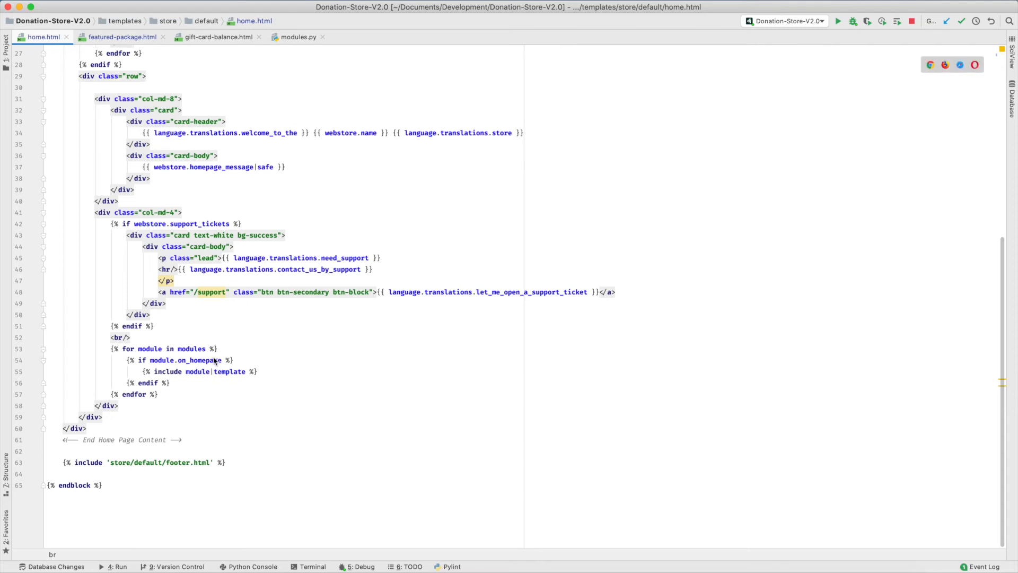
{"action": "left_click", "coordinate": [221, 41]}
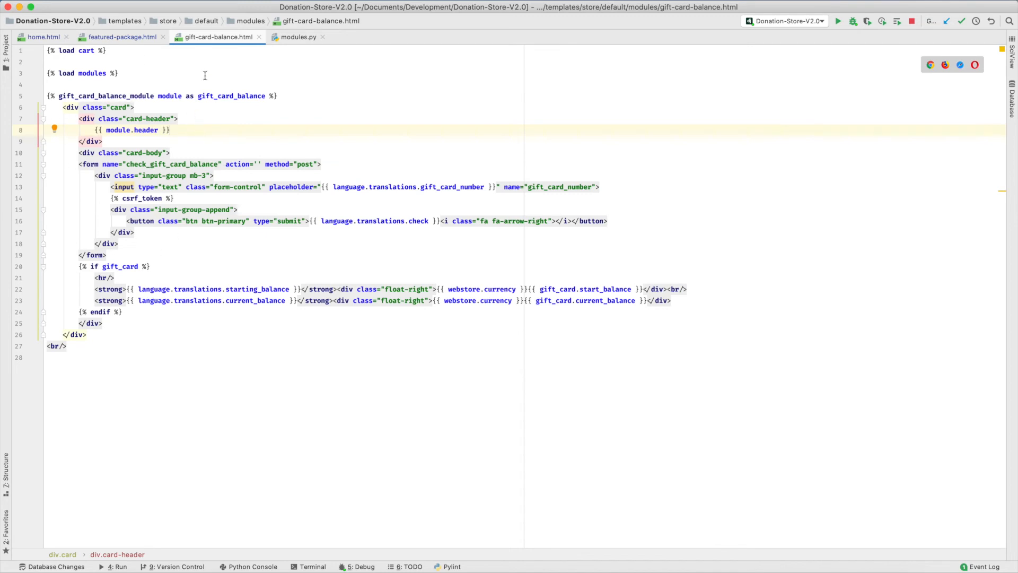
{"action": "left_click", "coordinate": [99, 96], "text": "super"}
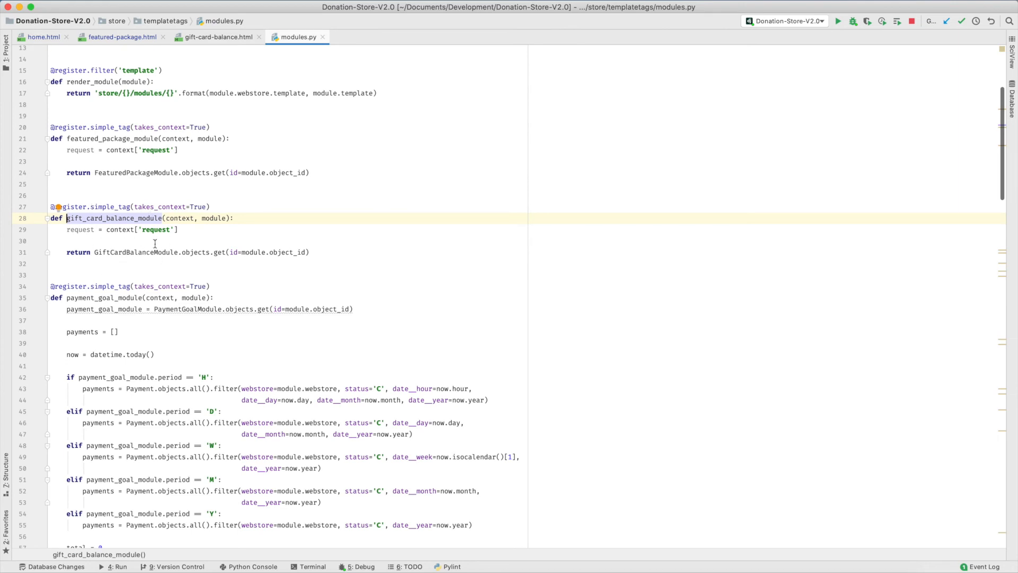
{"action": "scroll", "coordinate": [155, 243], "scroll_direction": "up", "scroll_amount": 4}
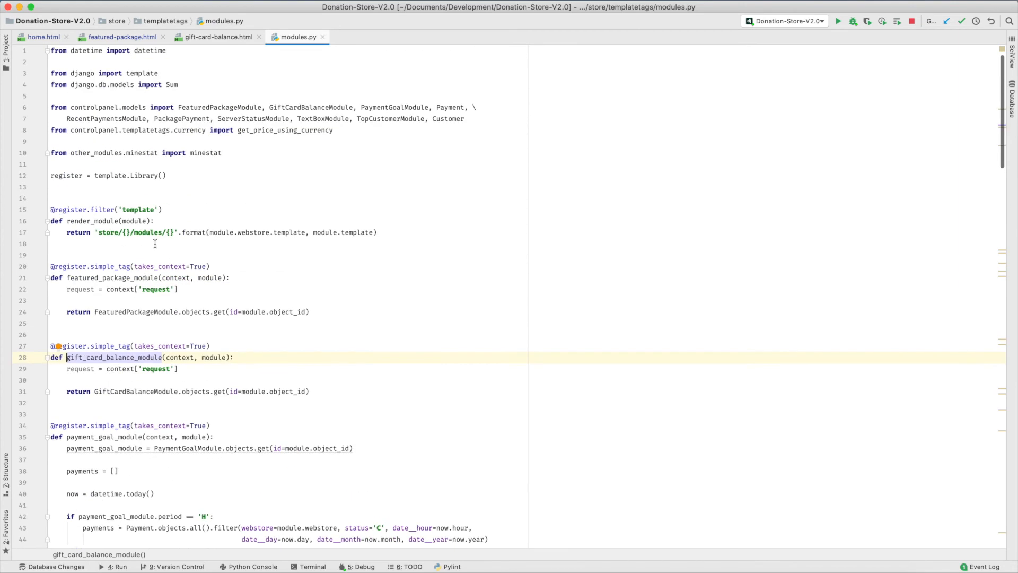
Examine the template tag functions for the different store modules throughout modules.py
{"action": "scroll", "coordinate": [155, 244], "scroll_direction": "down", "scroll_amount": 20}
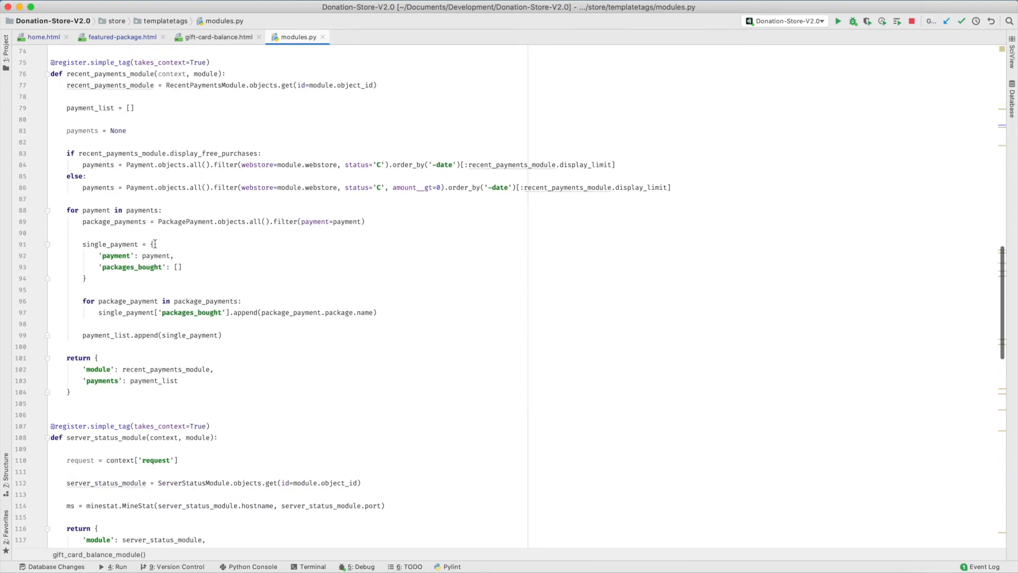
{"action": "scroll", "coordinate": [155, 243], "scroll_direction": "down", "scroll_amount": 3}
{"action": "scroll", "coordinate": [155, 244], "scroll_direction": "up", "scroll_amount": 20}
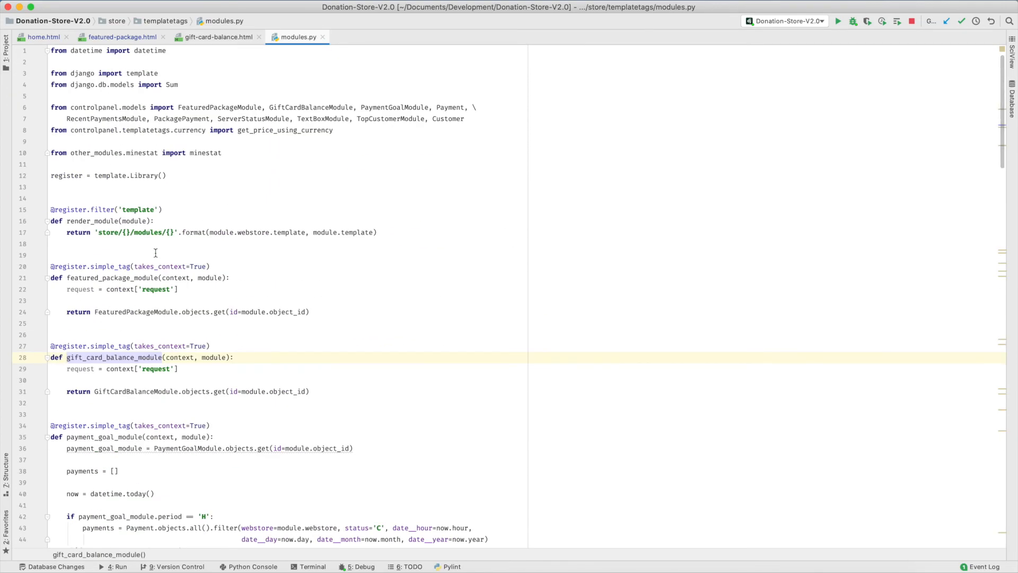
{"action": "scroll", "coordinate": [155, 253], "scroll_direction": "down", "scroll_amount": 20}
{"action": "scroll", "coordinate": [156, 253], "scroll_direction": "down", "scroll_amount": 7}
{"action": "scroll", "coordinate": [155, 253], "scroll_direction": "up", "scroll_amount": 19}
{"action": "scroll", "coordinate": [156, 253], "scroll_direction": "up", "scroll_amount": 20}
{"action": "scroll", "coordinate": [176, 253], "scroll_direction": "down", "scroll_amount": 20}
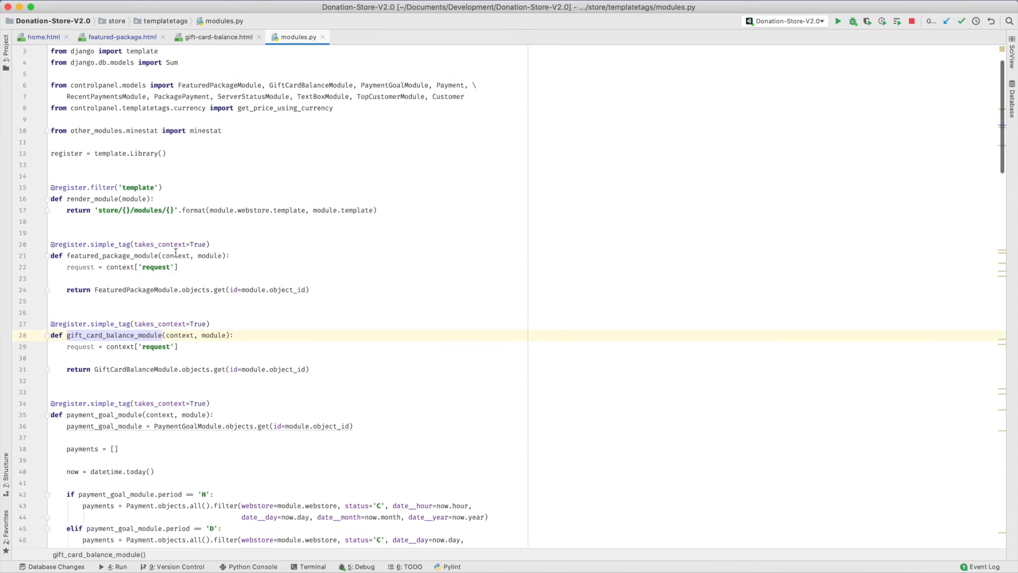
{"action": "scroll", "coordinate": [133, 386], "scroll_direction": "down", "scroll_amount": 16}
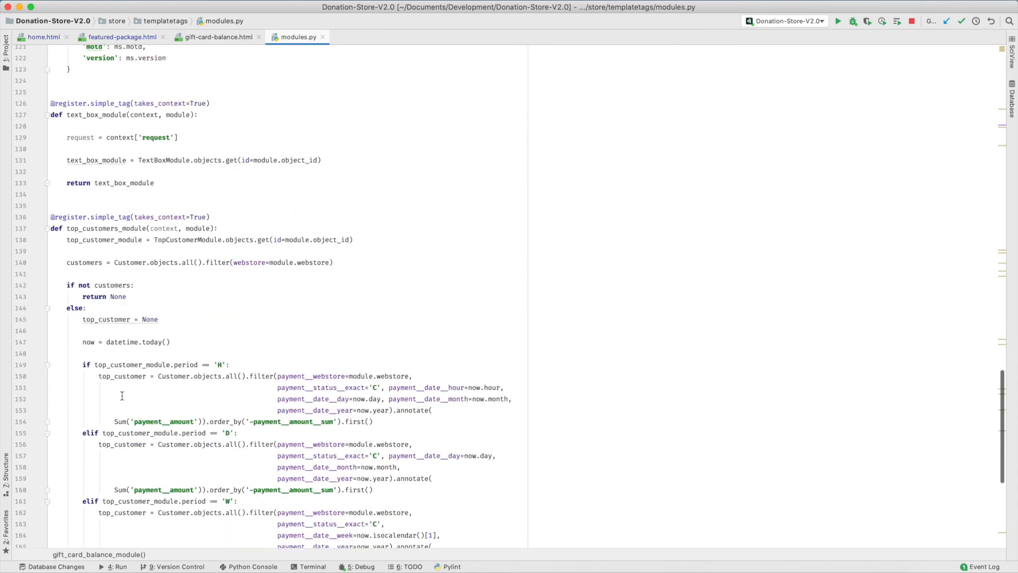
{"action": "scroll", "coordinate": [127, 480], "scroll_direction": "up", "scroll_amount": 9}
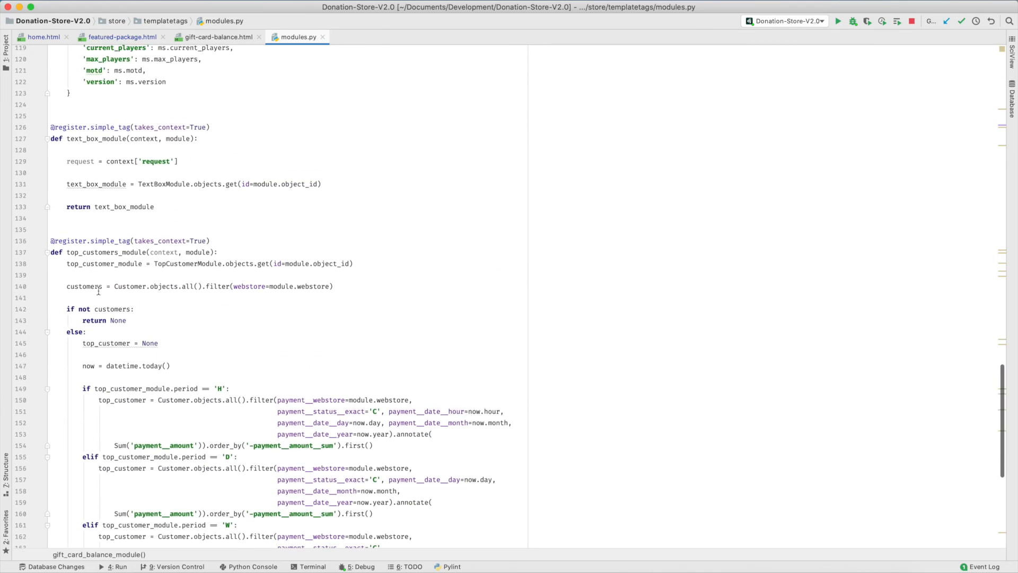
{"action": "left_click", "coordinate": [105, 223]}
{"action": "key", "text": "Return"}
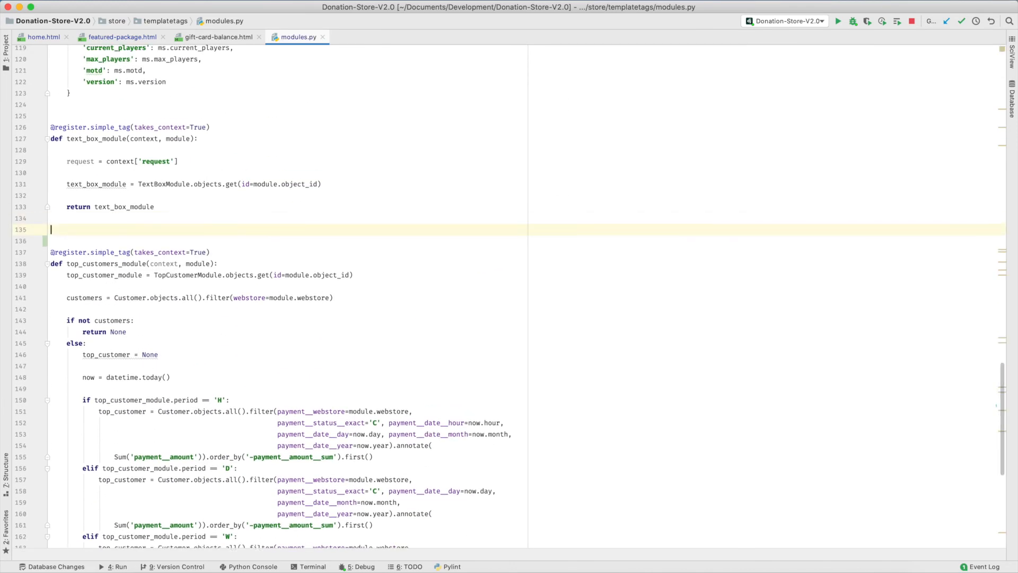
{"action": "key", "text": "Return"}
{"action": "type", "text": "@re"}
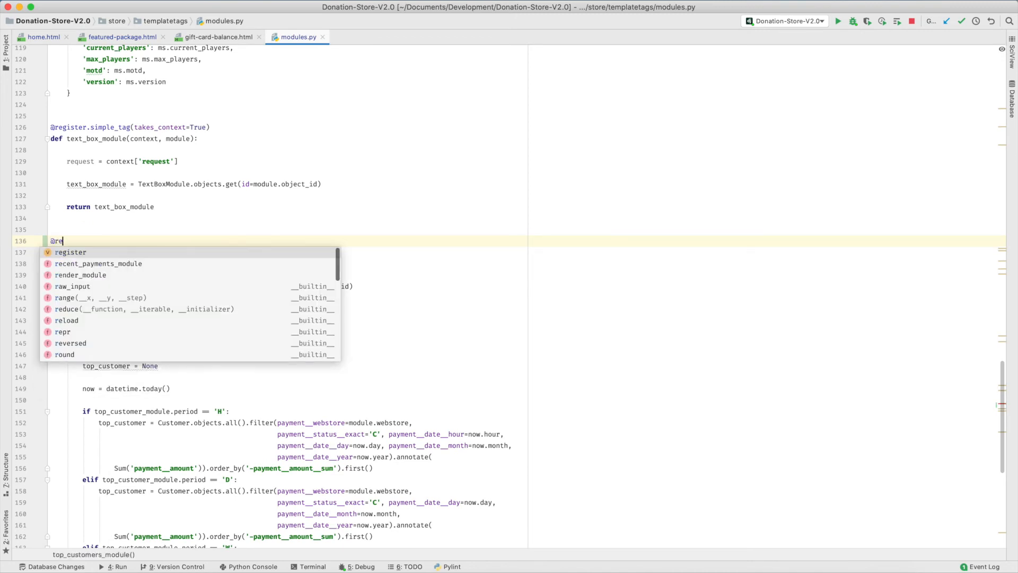
{"action": "type", "text": "gister.simple_tag"}
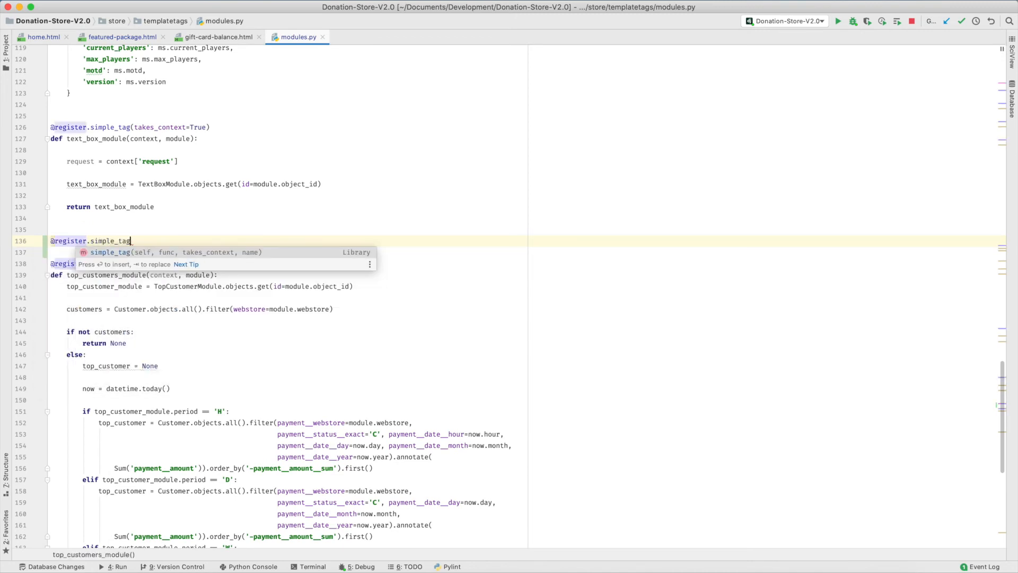
{"action": "type", "text": "(take"}
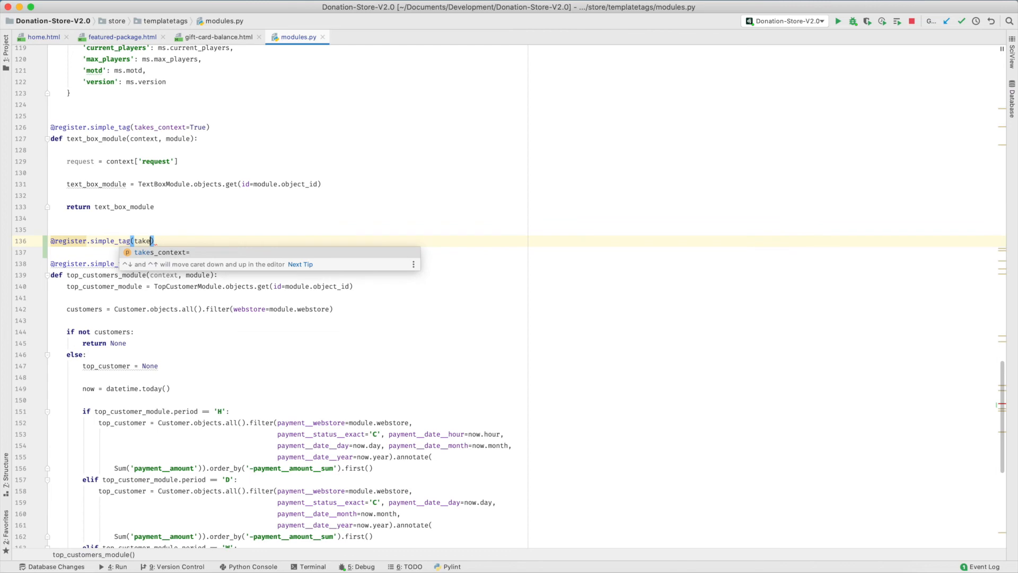
{"action": "key", "text": "Return"}
{"action": "type", "text": "True)"}
Define the function my_custom_tag(context) under the new decorator, with a body that prints 'Hello World'
{"action": "key", "text": "Return"}
{"action": "type", "text": "def my_c"}
{"action": "type", "text": "ustom"}
{"action": "type", "text": "_tag(takes"}
{"action": "key", "text": "BackSpace"}
{"action": "key", "text": "BackSpace"}
{"action": "key", "text": "BackSpace"}
{"action": "key", "text": "BackSpace"}
{"action": "key", "text": "BackSpace"}
{"action": "type", "text": "c"}
{"action": "key", "text": "BackSpace"}
{"action": "type", "text": "ontext):"}
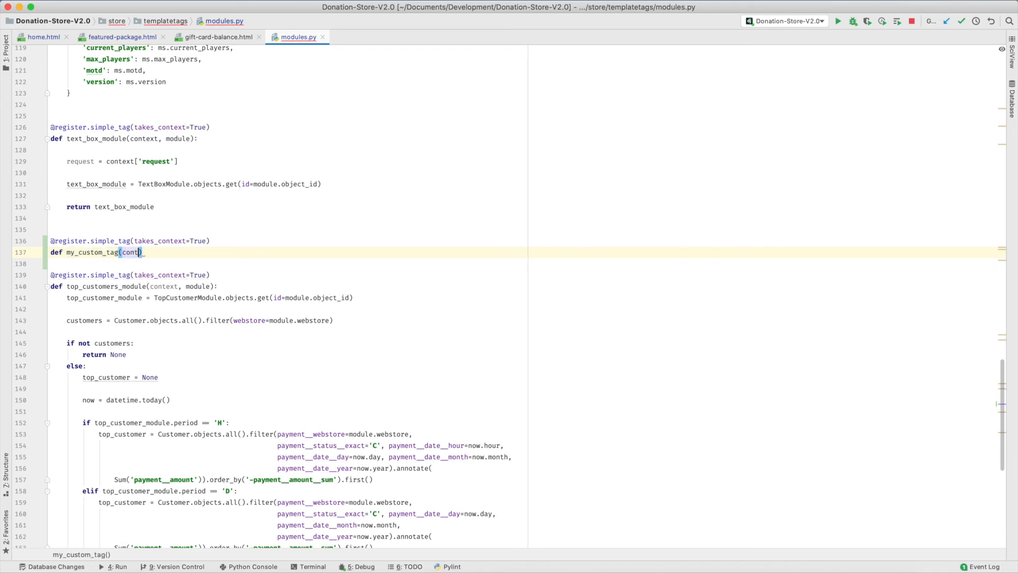
{"action": "key", "text": "Return"}
{"action": "type", "text": "print('e"}
{"action": "type", "text": "ello World"}
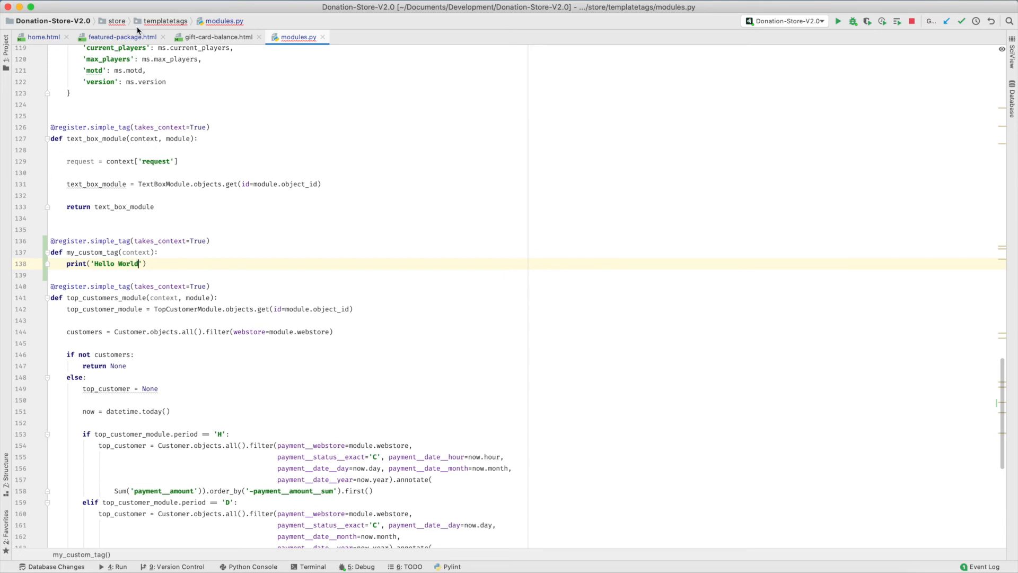
Insert a {% my_custom_tag %} call above the gift_card_balance_module tag in gift-card-balance.html and select it
{"action": "left_click", "coordinate": [205, 32]}
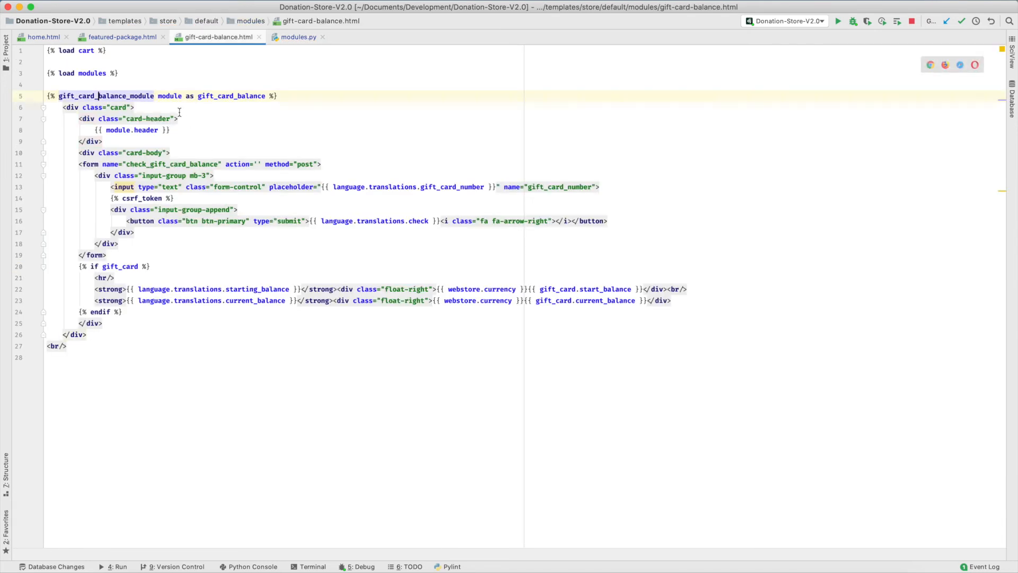
{"action": "left_click", "coordinate": [47, 95]}
{"action": "key", "text": "Return"}
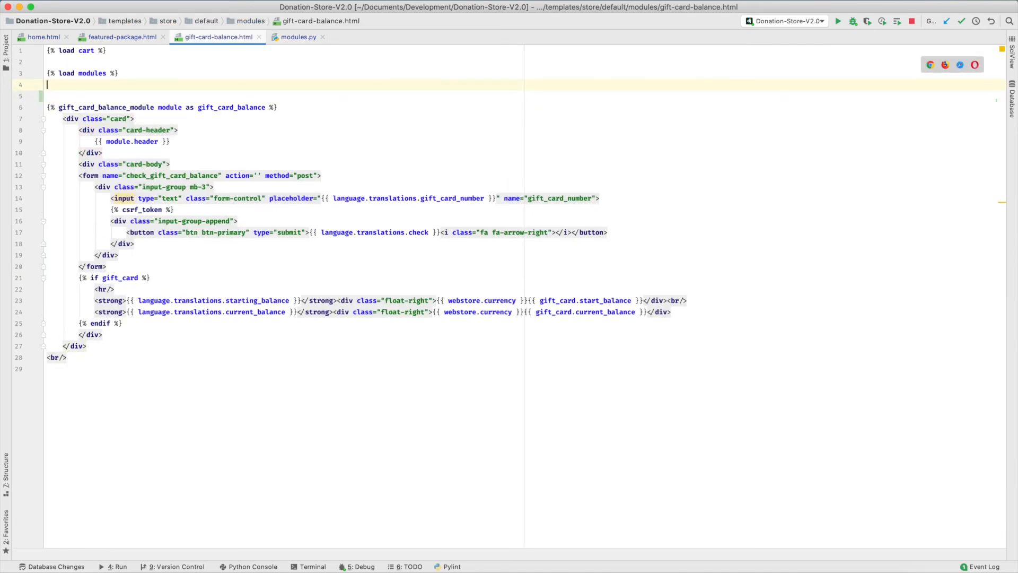
{"action": "key", "text": "Return"}
{"action": "key", "text": "Up"}
{"action": "type", "text": "{%my"}
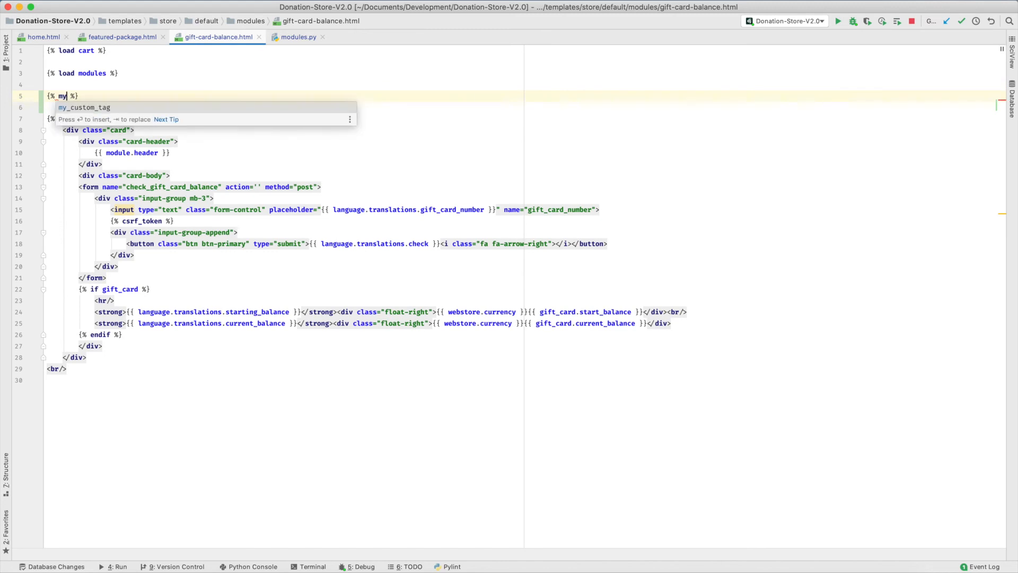
{"action": "key", "text": "Return"}
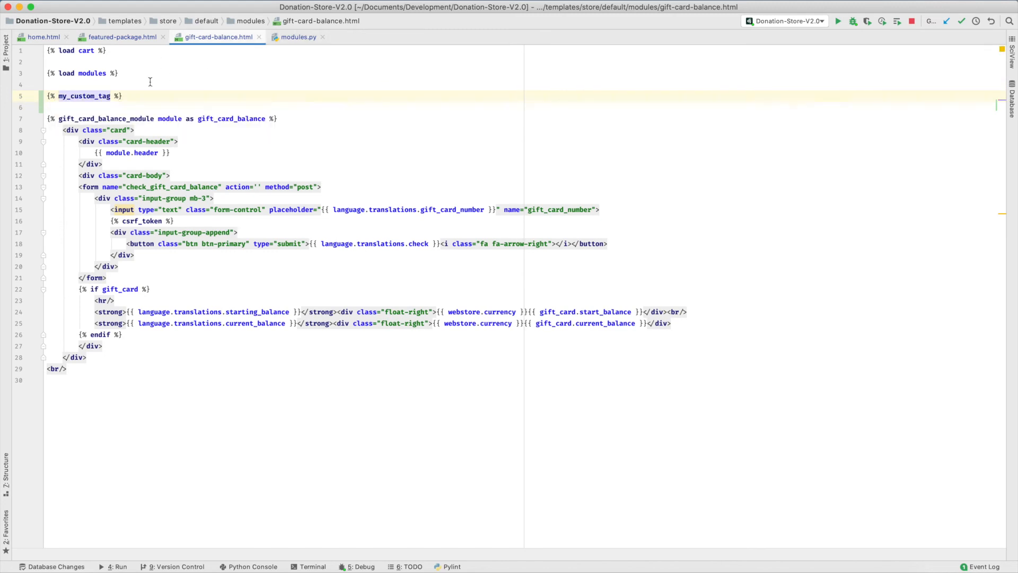
{"action": "key", "text": "alt+Up"}
{"action": "key", "text": "alt+Up"}
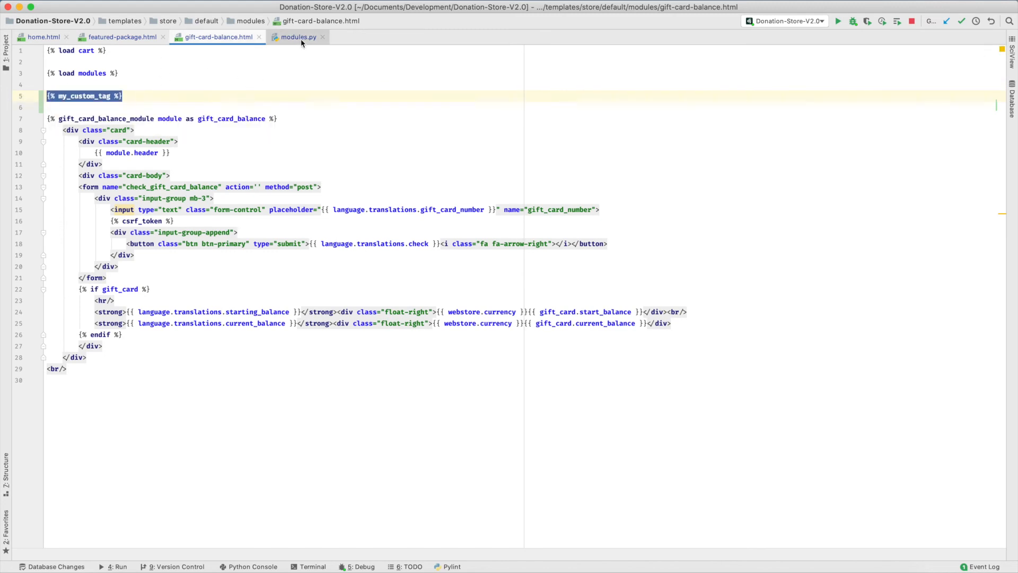
Make my_custom_tag in modules.py return 'Hello World' after its print statement
{"action": "left_click", "coordinate": [301, 41]}
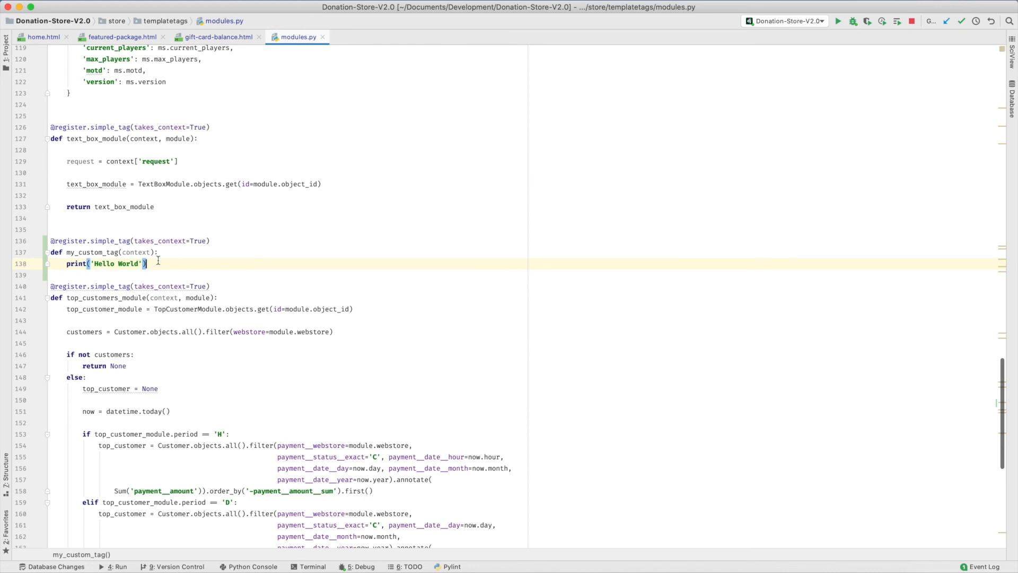
{"action": "key", "text": "Return"}
{"action": "type", "text": "return 'Hello Wrold"}
{"action": "key", "text": "BackSpace"}
{"action": "key", "text": "BackSpace"}
{"action": "key", "text": "BackSpace"}
{"action": "key", "text": "BackSpace"}
{"action": "type", "text": "orld"}
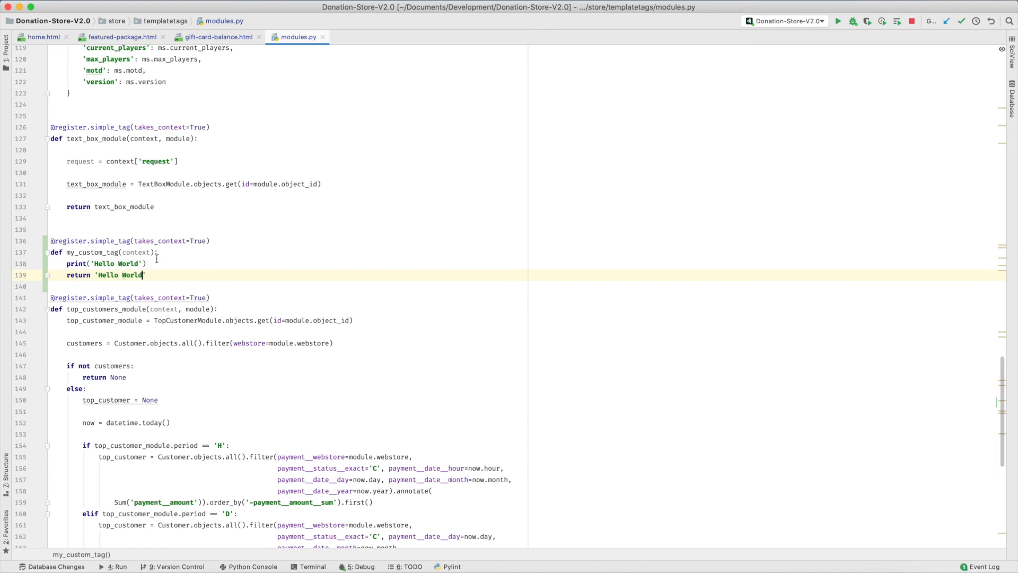
Extend the custom tag call in gift-card-balance.html to {% my_custom_tag as result %}
{"action": "left_click", "coordinate": [222, 42]}
{"action": "left_click", "coordinate": [114, 96]}
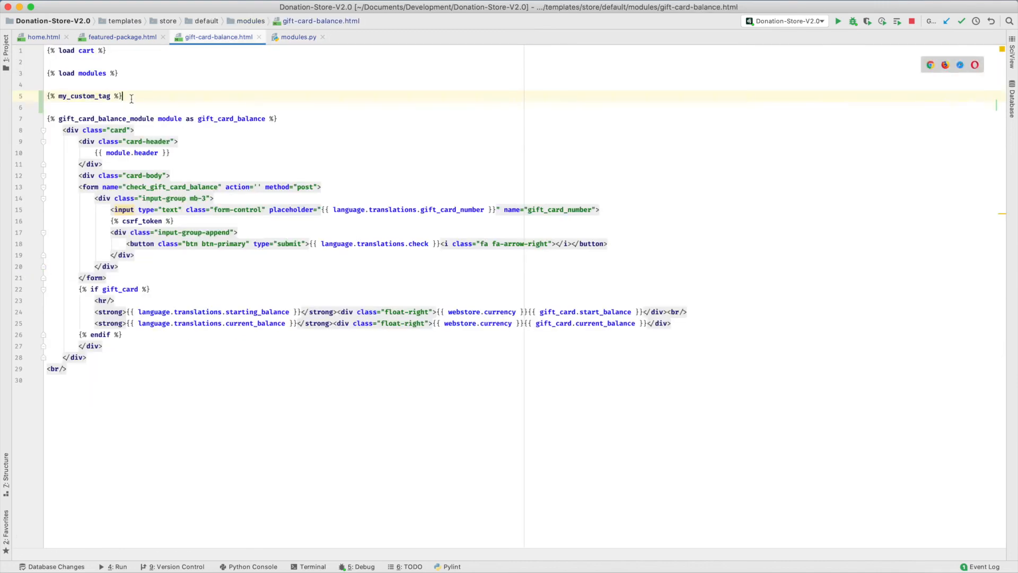
{"action": "type", "text": "as result"}
{"action": "key", "text": "BackSpace"}
{"action": "type", "text": "t"}
{"action": "key", "text": "BackSpace"}
{"action": "key", "text": "BackSpace"}
{"action": "key", "text": "BackSpace"}
{"action": "key", "text": "BackSpace"}
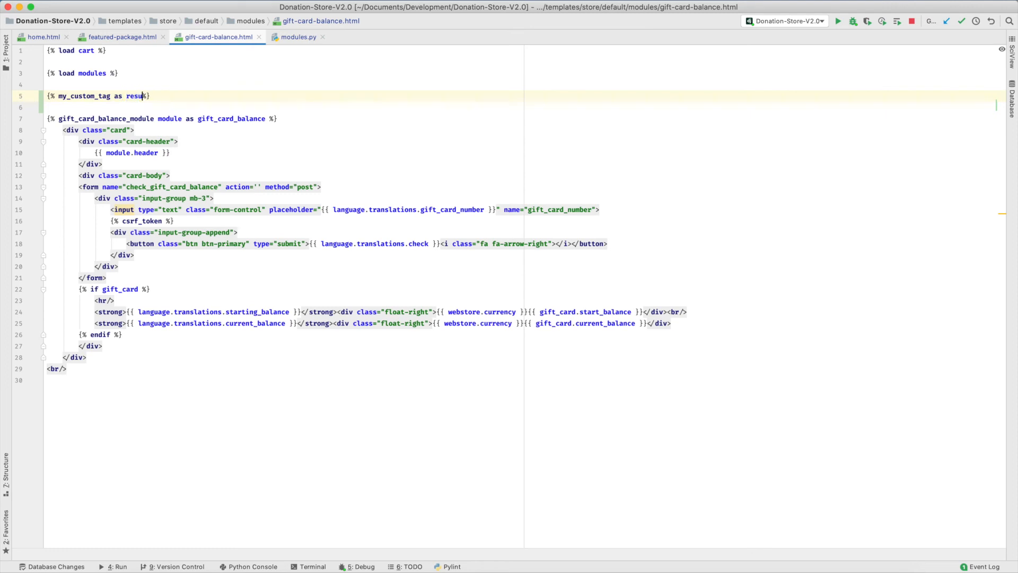
{"action": "type", "text": "ult"}
Add {{ result }} two lines below the custom tag call to output its value
{"action": "key", "text": "End"}
{"action": "key", "text": "Return"}
{"action": "key", "text": "Return"}
{"action": "type", "text": "{{result"}
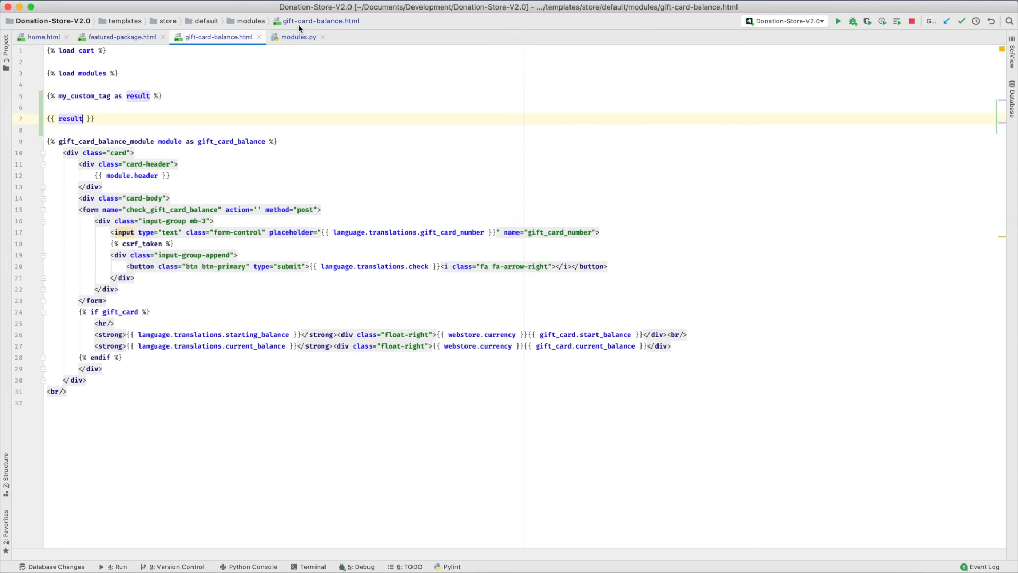
Remove the my_custom_tag call and the {{ result }} output from gift-card-balance.html
{"action": "left_click", "coordinate": [299, 36]}
{"action": "left_click", "coordinate": [219, 36]}
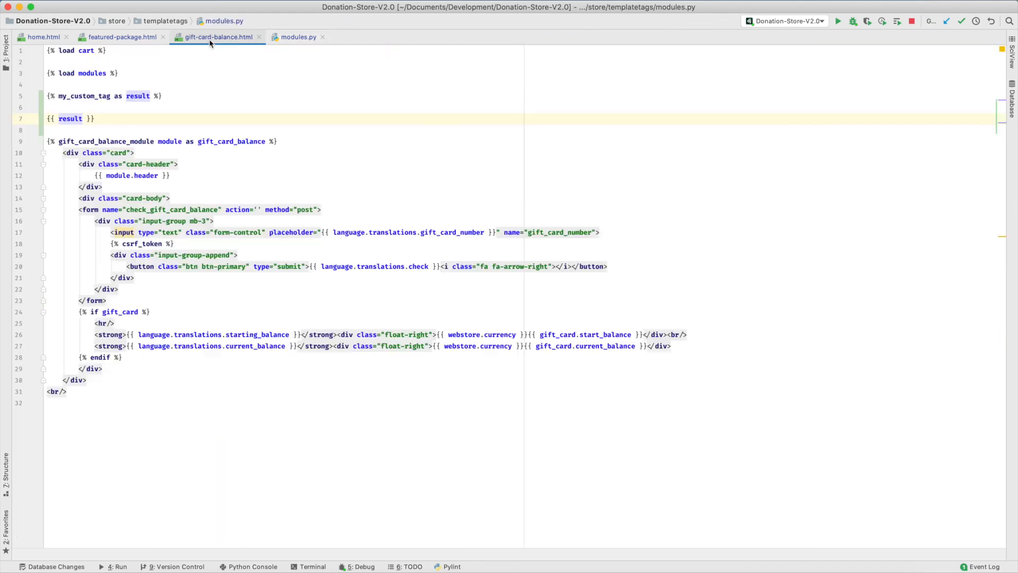
{"action": "left_click_drag", "start_coordinate": [21, 119], "coordinate": [20, 99]}
{"action": "key", "text": "BackSpace"}
{"action": "key", "text": "BackSpace"}
{"action": "key", "text": "BackSpace"}
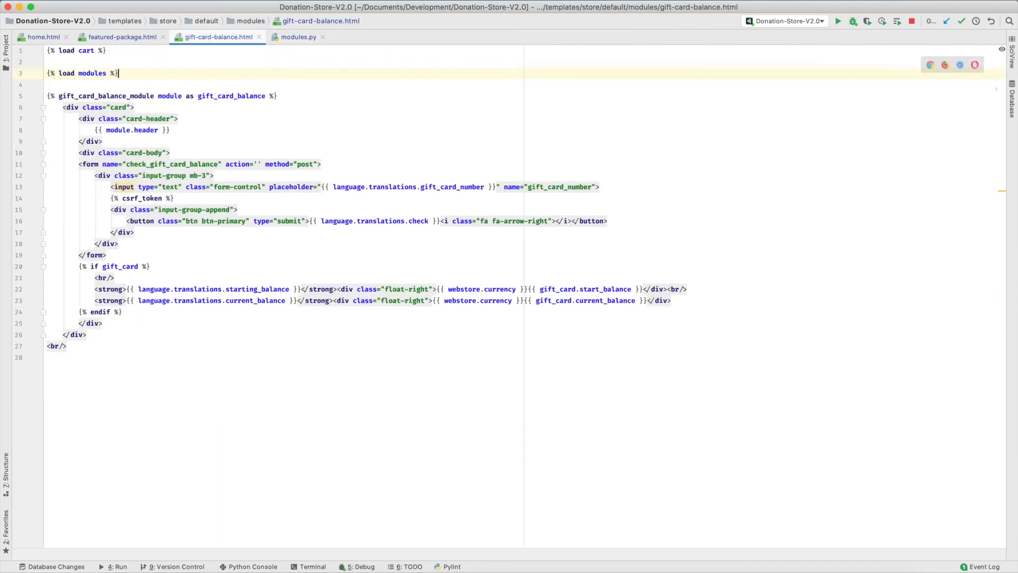
Delete the my_custom_tag function with its decorator from modules.py
{"action": "left_click", "coordinate": [285, 37]}
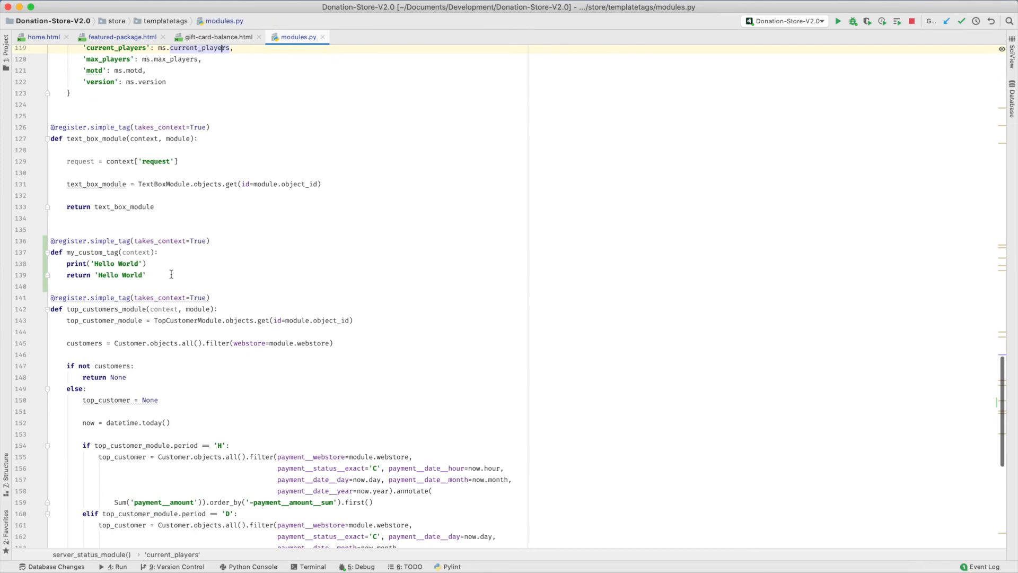
{"action": "left_click", "coordinate": [133, 275]}
{"action": "key", "text": "alt+Up"}
{"action": "key", "text": "alt+Up"}
{"action": "key", "text": "alt+Up"}
{"action": "key", "text": "alt+Up"}
{"action": "key", "text": "alt+Up"}
{"action": "key", "text": "alt+Up"}
{"action": "key", "text": "BackSpace"}
{"action": "key", "text": "BackSpace"}
{"action": "key", "text": "BackSpace"}
{"action": "scroll", "coordinate": [114, 244], "scroll_direction": "up", "scroll_amount": 20}
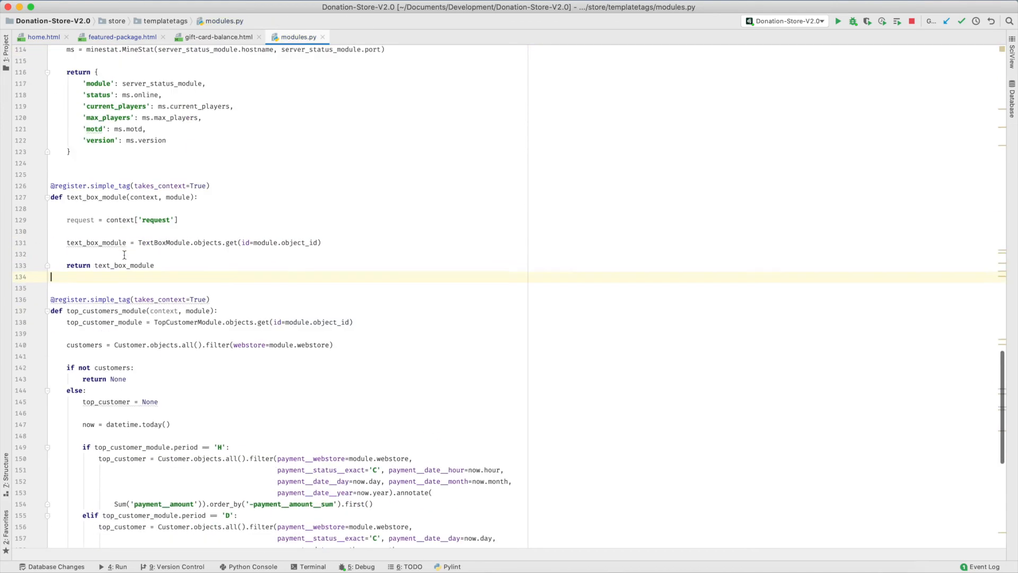
Switch to Chrome and read through the Default Modules documentation, from how modules work to the individual module descriptions
{"action": "left_click", "coordinate": [192, 572]}
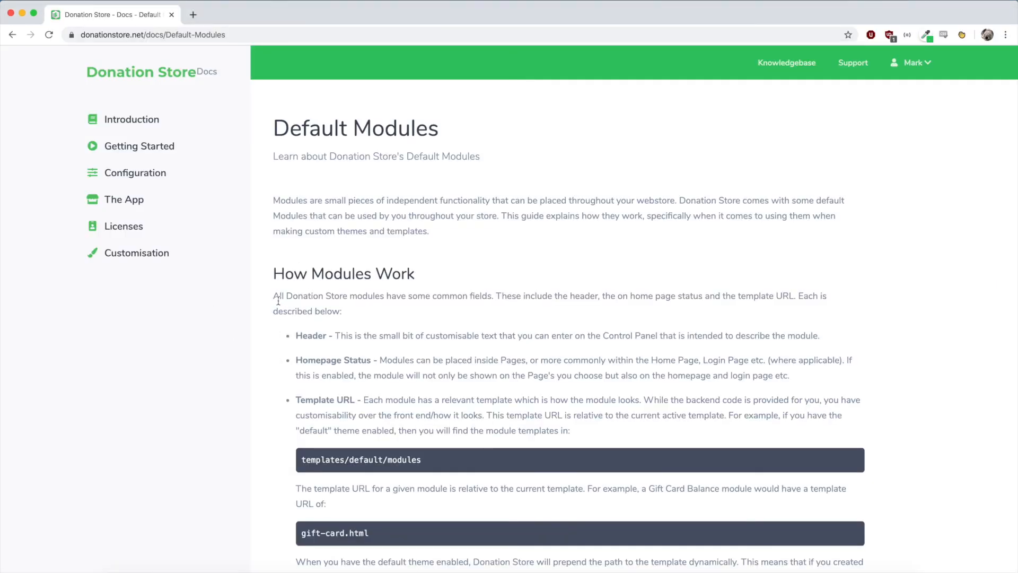
{"action": "scroll", "coordinate": [397, 331], "scroll_direction": "down", "scroll_amount": 5}
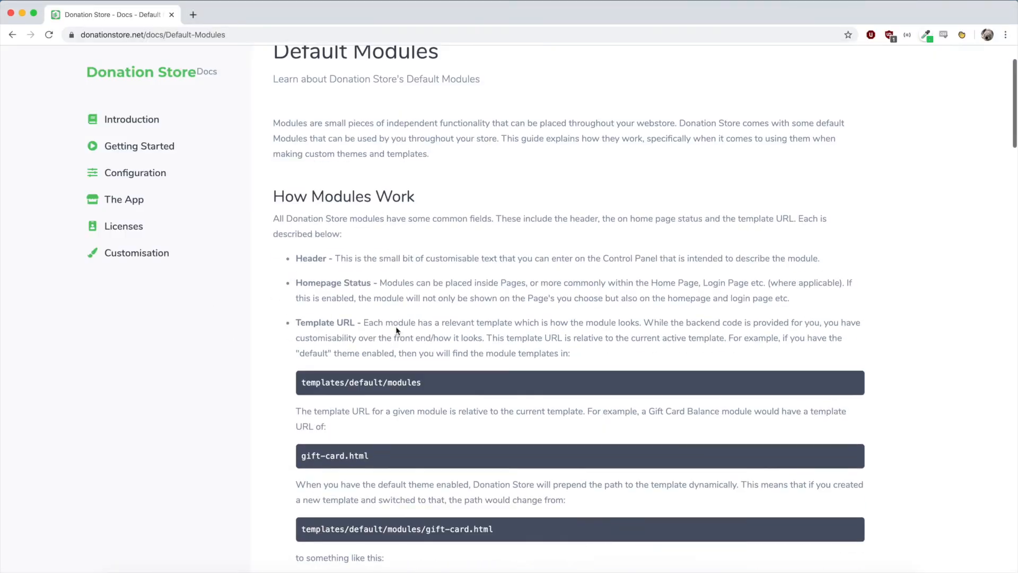
{"action": "scroll", "coordinate": [396, 331], "scroll_direction": "up", "scroll_amount": 5}
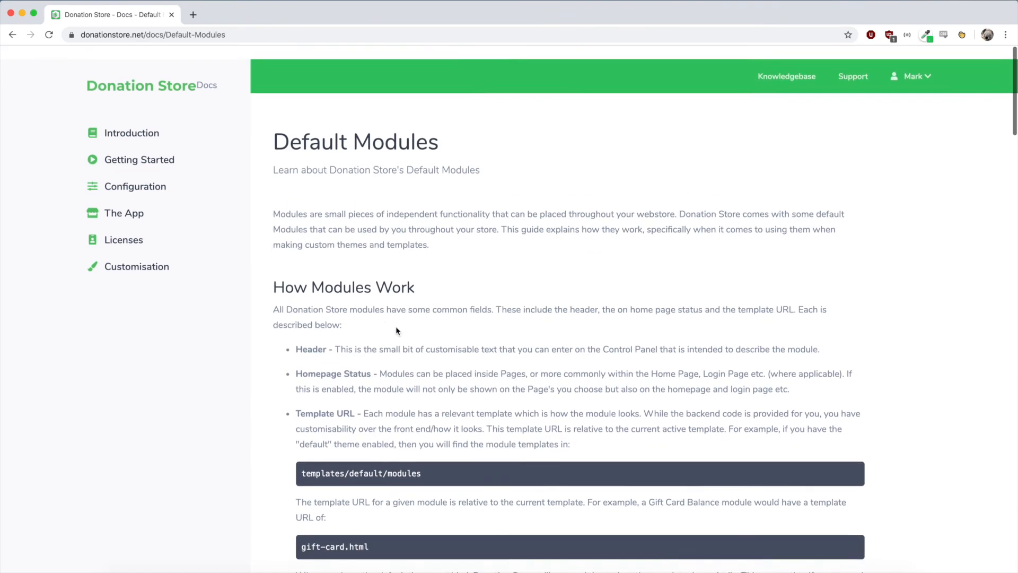
{"action": "scroll", "coordinate": [440, 159], "scroll_direction": "down", "scroll_amount": 2}
{"action": "scroll", "coordinate": [442, 162], "scroll_direction": "down", "scroll_amount": 20}
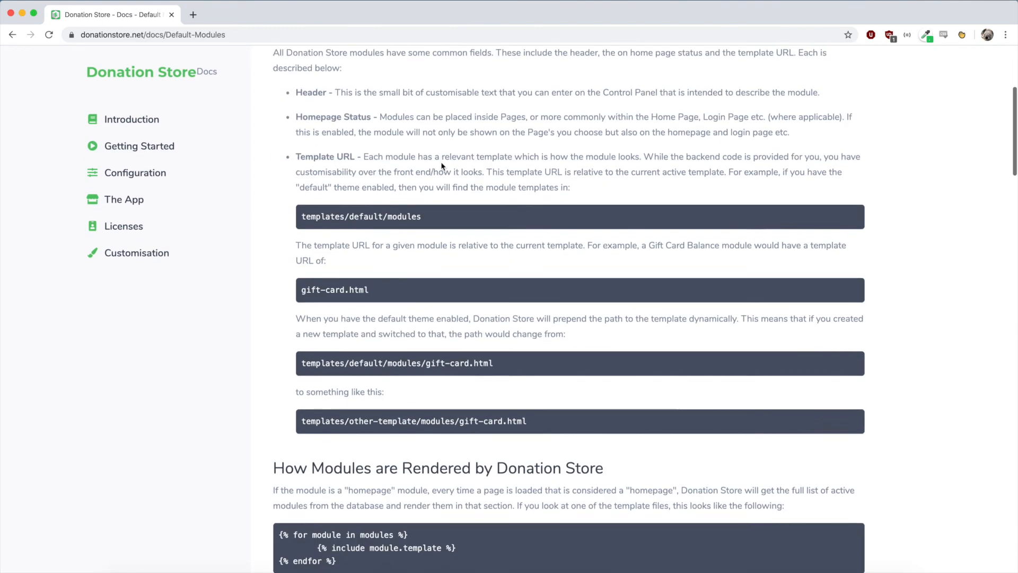
{"action": "key", "text": "super+Tab"}
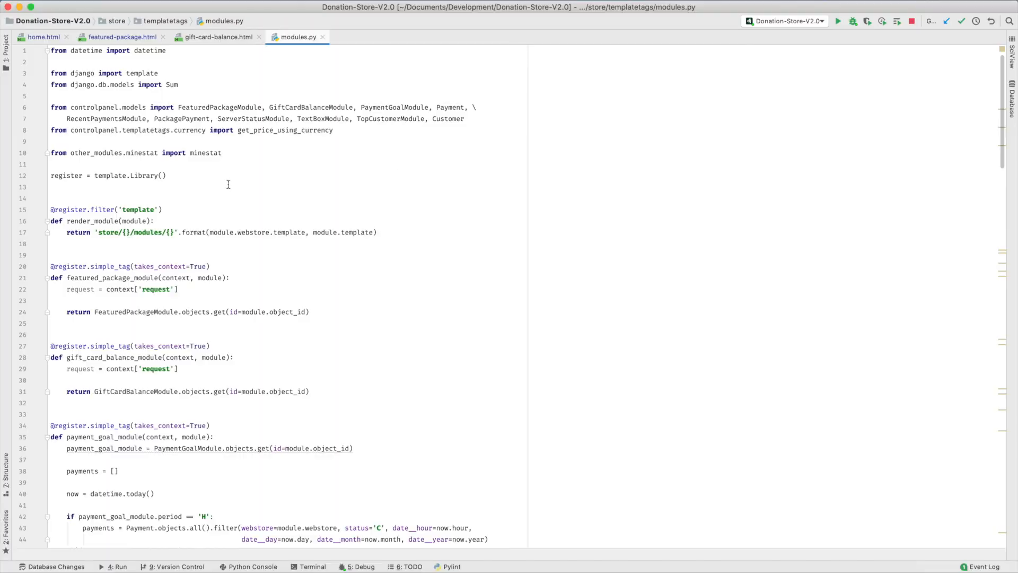
{"action": "key", "text": "super+Tab"}
{"action": "scroll", "coordinate": [474, 272], "scroll_direction": "down", "scroll_amount": 20}
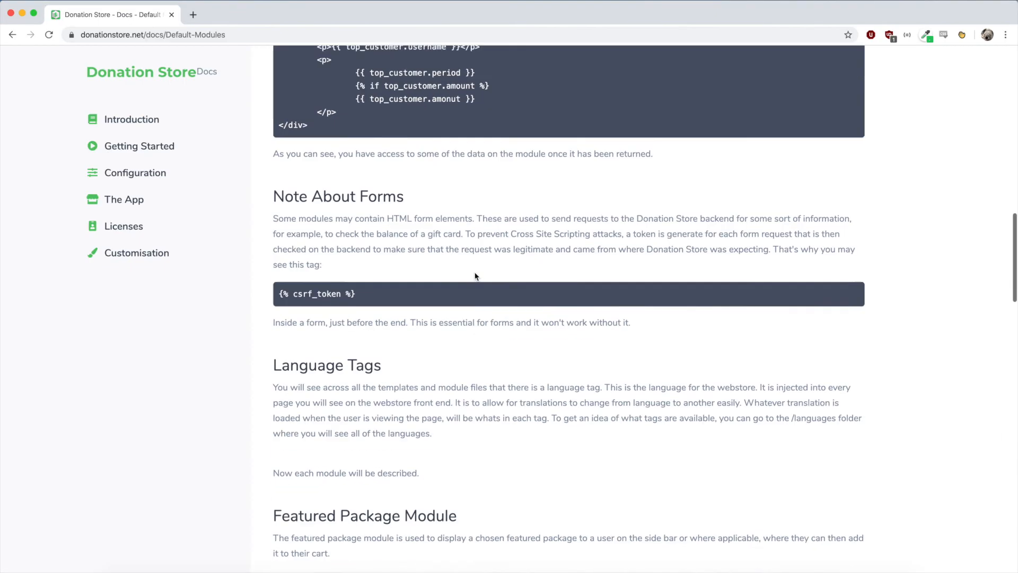
{"action": "scroll", "coordinate": [475, 272], "scroll_direction": "down", "scroll_amount": 15}
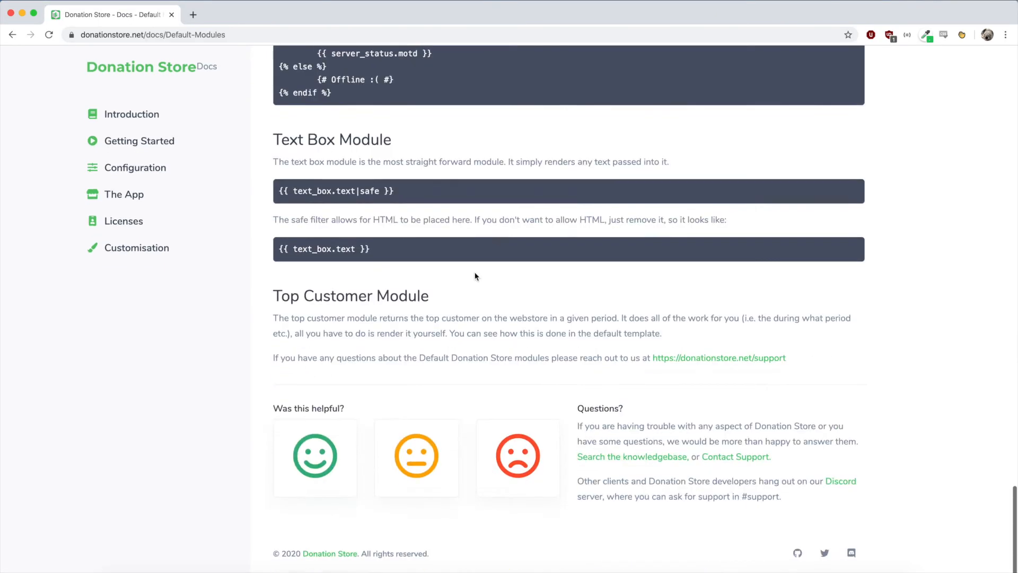
{"action": "scroll", "coordinate": [472, 273], "scroll_direction": "up", "scroll_amount": 20}
Open the Custom Modules page in the Customisation documentation and review how to create a custom module file
{"action": "left_click", "coordinate": [148, 260]}
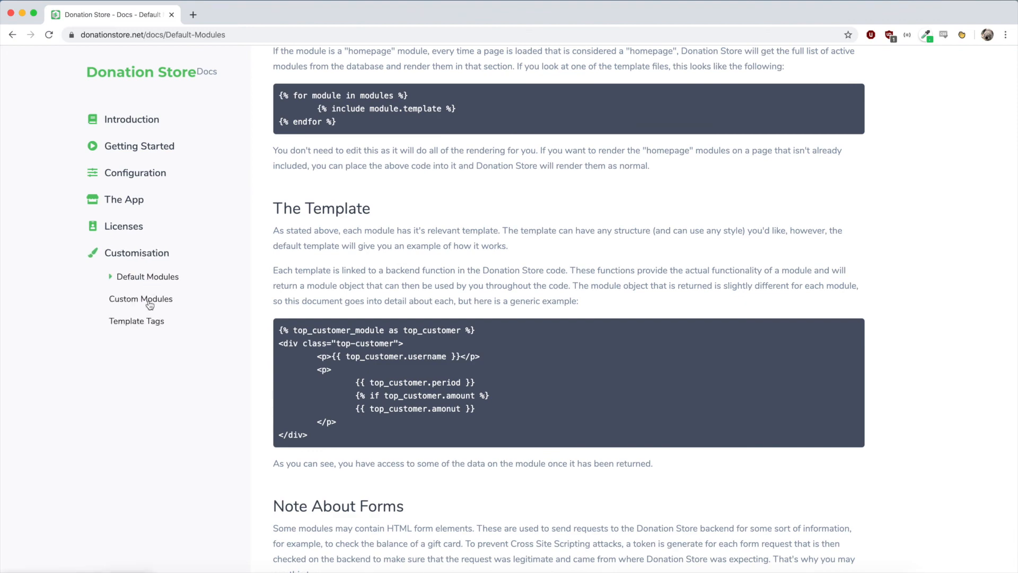
{"action": "left_click", "coordinate": [147, 300]}
{"action": "scroll", "coordinate": [455, 344], "scroll_direction": "down", "scroll_amount": 5}
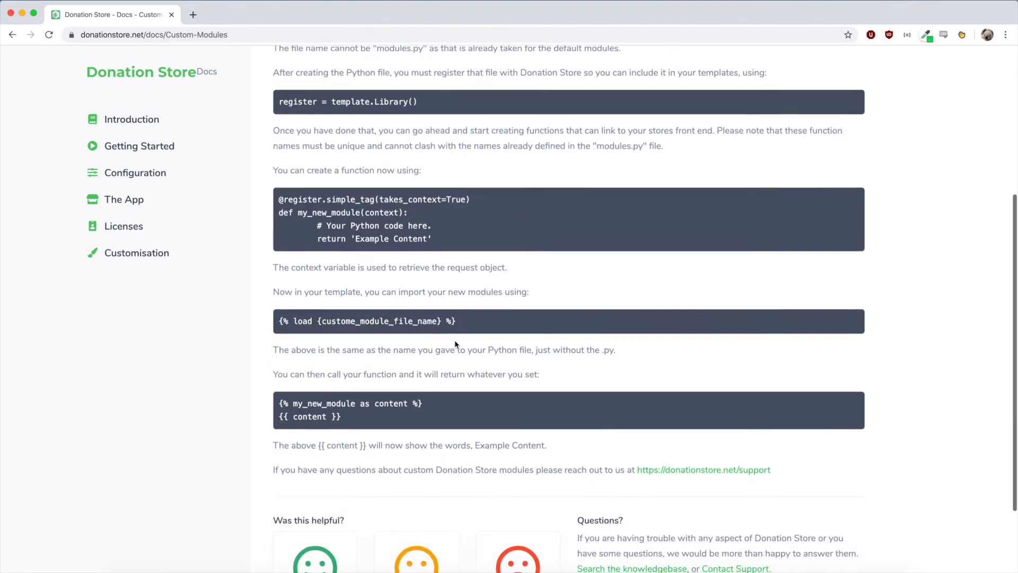
{"action": "scroll", "coordinate": [455, 343], "scroll_direction": "up", "scroll_amount": 5}
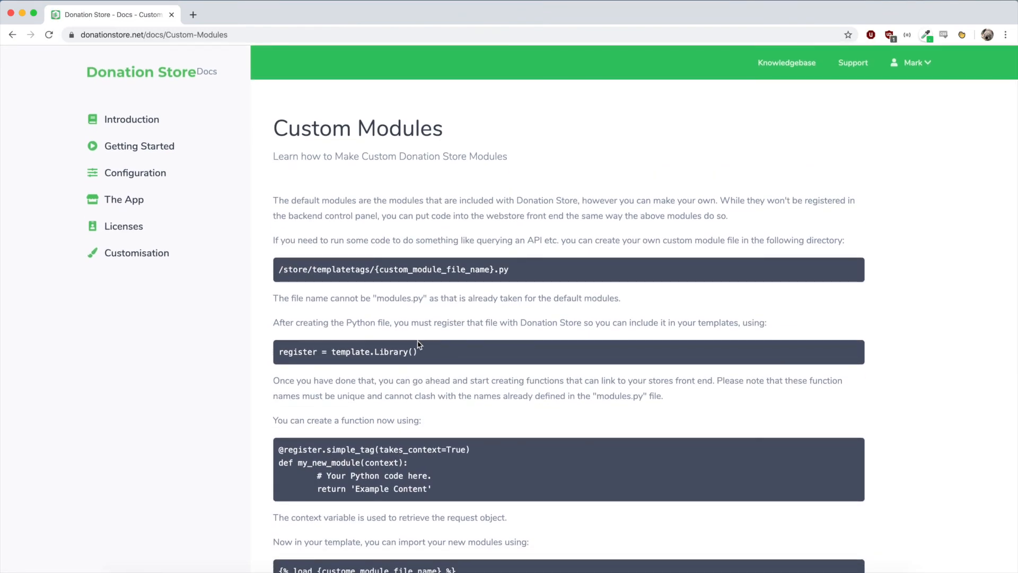
Open the Template Tags page in the Customisation documentation
{"action": "key", "text": "super+Tab"}
{"action": "key", "text": "super+Tab"}
{"action": "key", "text": "super+Tab"}
{"action": "key", "text": "super+Tab"}
{"action": "left_click", "coordinate": [131, 254]}
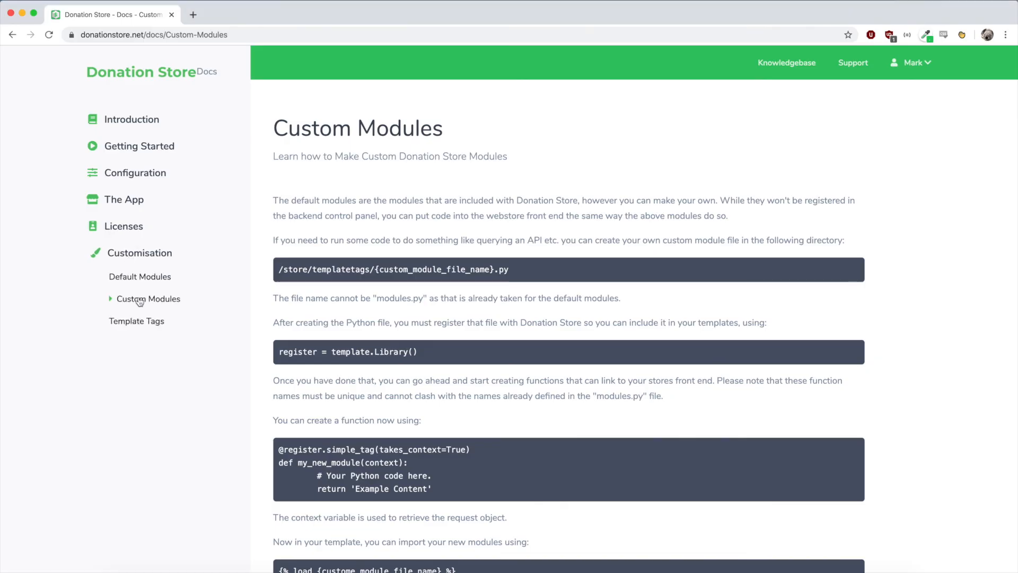
{"action": "left_click", "coordinate": [139, 325]}
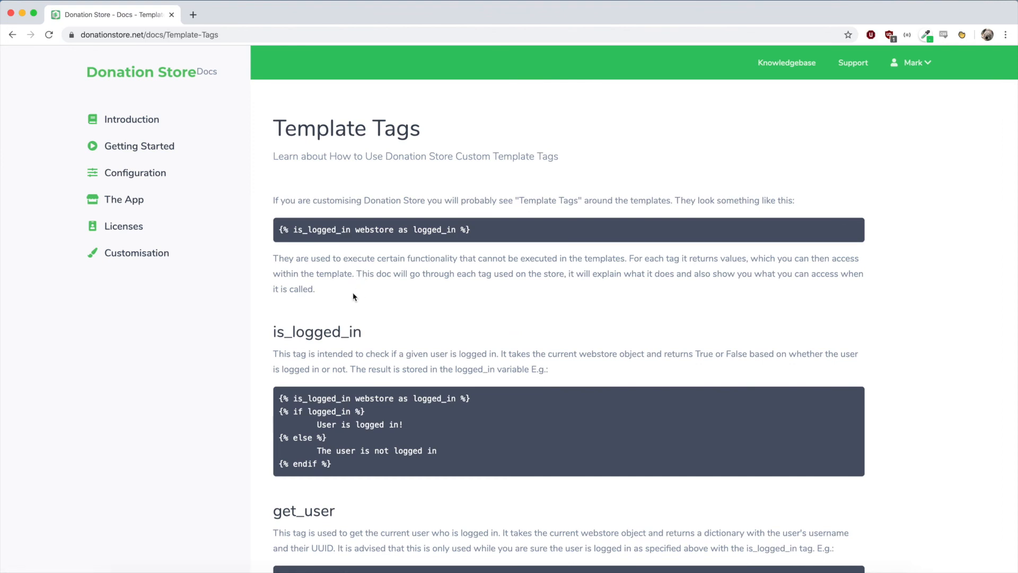
Read the Template Tags introduction and the is_logged_in, get_user and check_for_sale sections
{"action": "scroll", "coordinate": [355, 307], "scroll_direction": "down", "scroll_amount": 1}
{"action": "left_click_drag", "start_coordinate": [363, 267], "coordinate": [287, 268]}
{"action": "left_click", "coordinate": [290, 268]}
{"action": "scroll", "coordinate": [292, 268], "scroll_direction": "down", "scroll_amount": 1}
{"action": "double_click", "coordinate": [326, 199]}
{"action": "scroll", "coordinate": [326, 221], "scroll_direction": "down", "scroll_amount": 2}
{"action": "double_click", "coordinate": [318, 265]}
{"action": "left_click", "coordinate": [339, 387]}
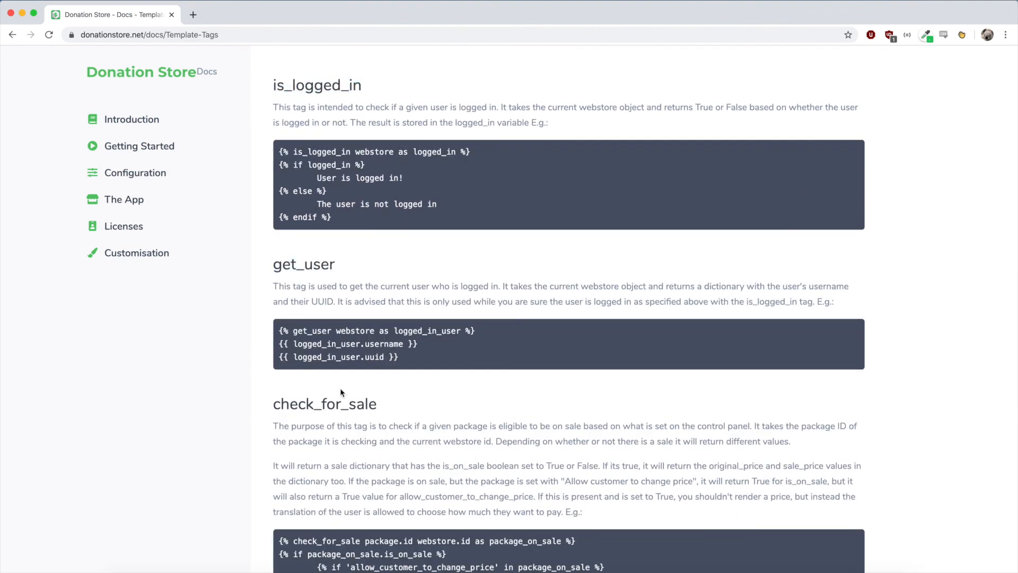
{"action": "scroll", "coordinate": [339, 387], "scroll_direction": "down", "scroll_amount": 5}
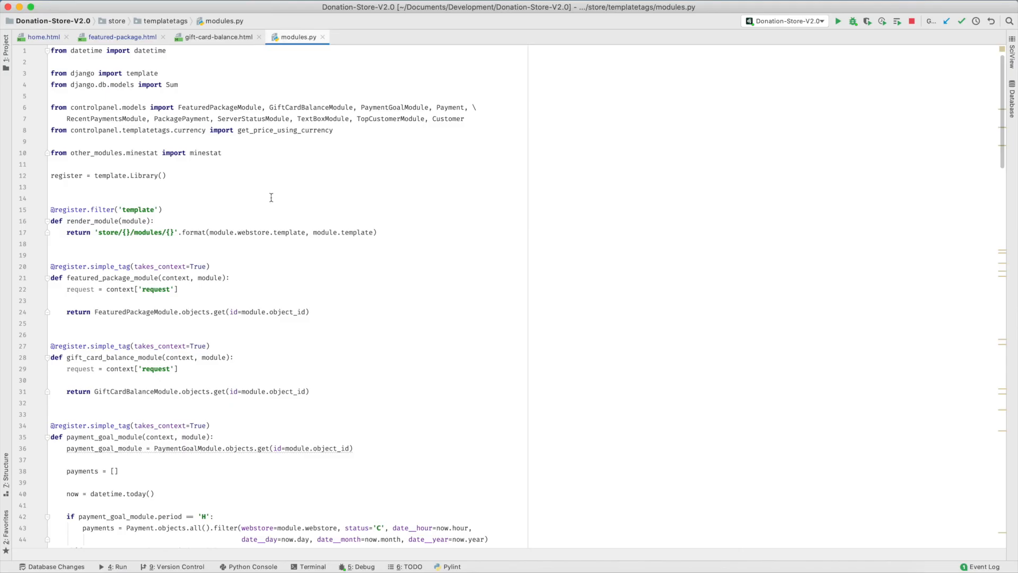
Switch to PyCharm and examine the get_add_to_cart_buttons and check_for_sale tags in featured-package.html
{"action": "left_click", "coordinate": [125, 38]}
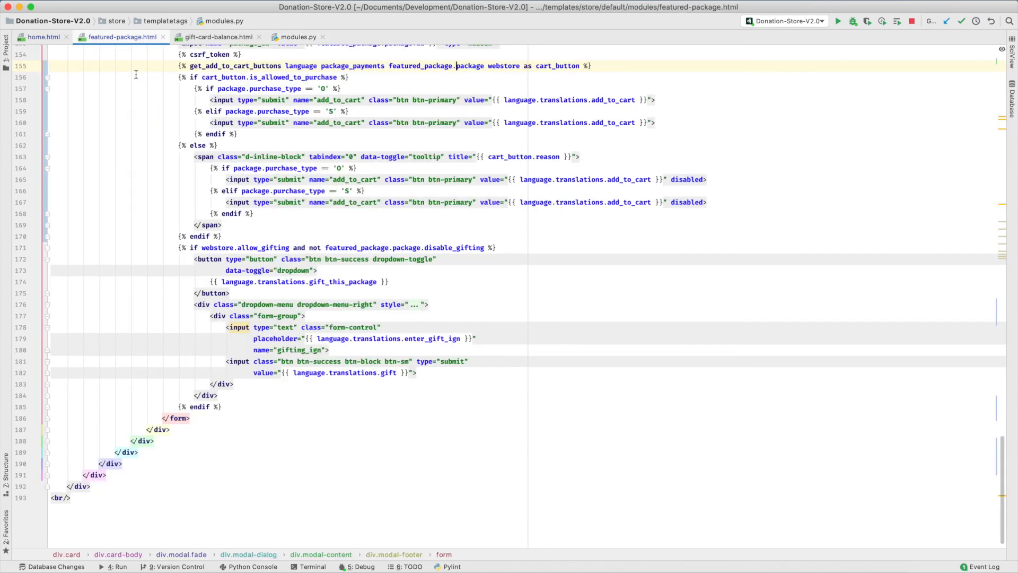
{"action": "scroll", "coordinate": [231, 269], "scroll_direction": "up", "scroll_amount": 1}
{"action": "scroll", "coordinate": [231, 269], "scroll_direction": "up", "scroll_amount": 5}
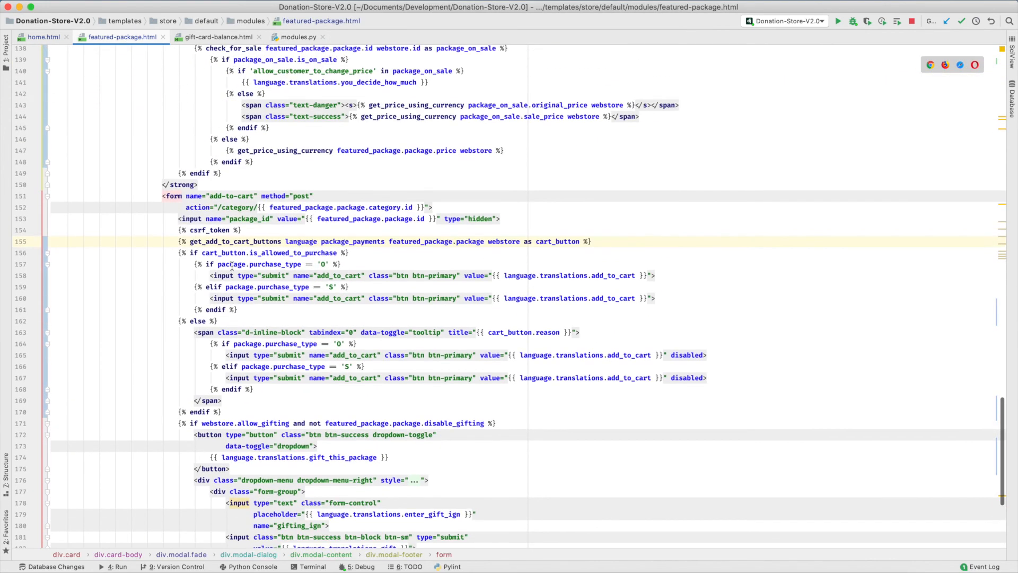
{"action": "double_click", "coordinate": [195, 242]}
{"action": "left_click", "coordinate": [271, 264]}
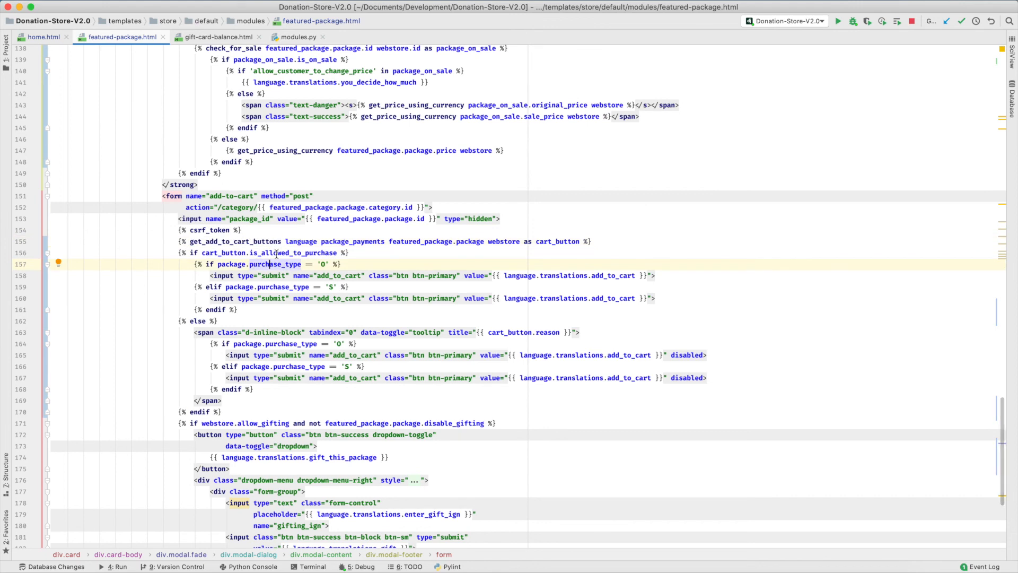
{"action": "scroll", "coordinate": [288, 260], "scroll_direction": "up", "scroll_amount": 2}
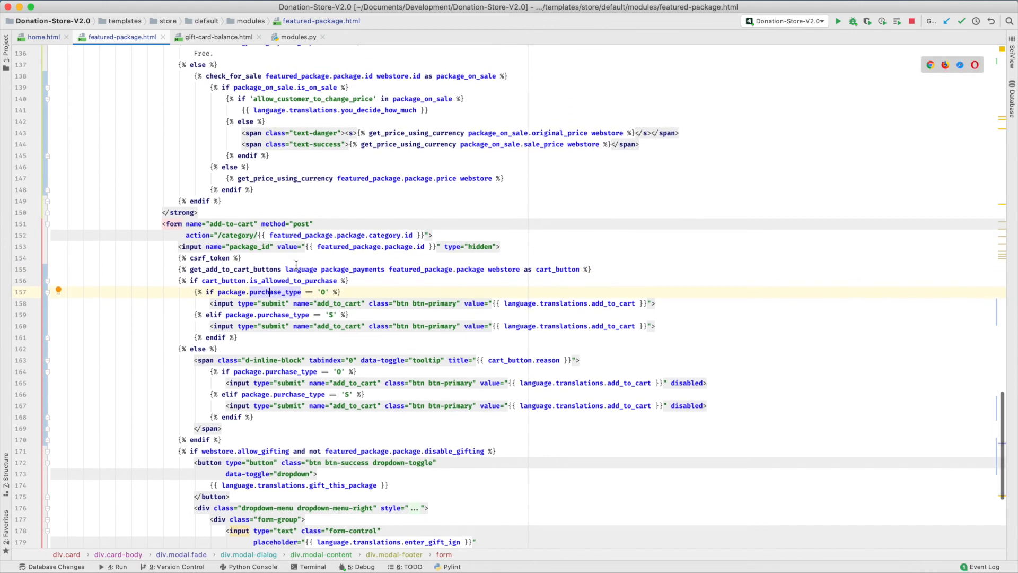
Compare the documented get_add_to_cart_buttons example in Chrome with its use in featured-package.html in PyCharm
{"action": "key", "text": "super+Tab"}
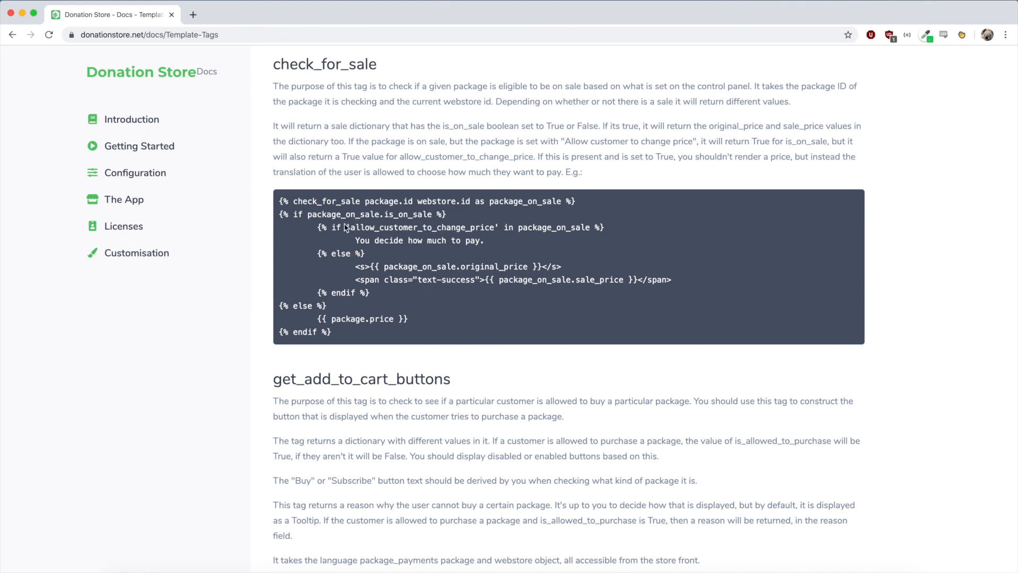
{"action": "key", "text": "super+Tab"}
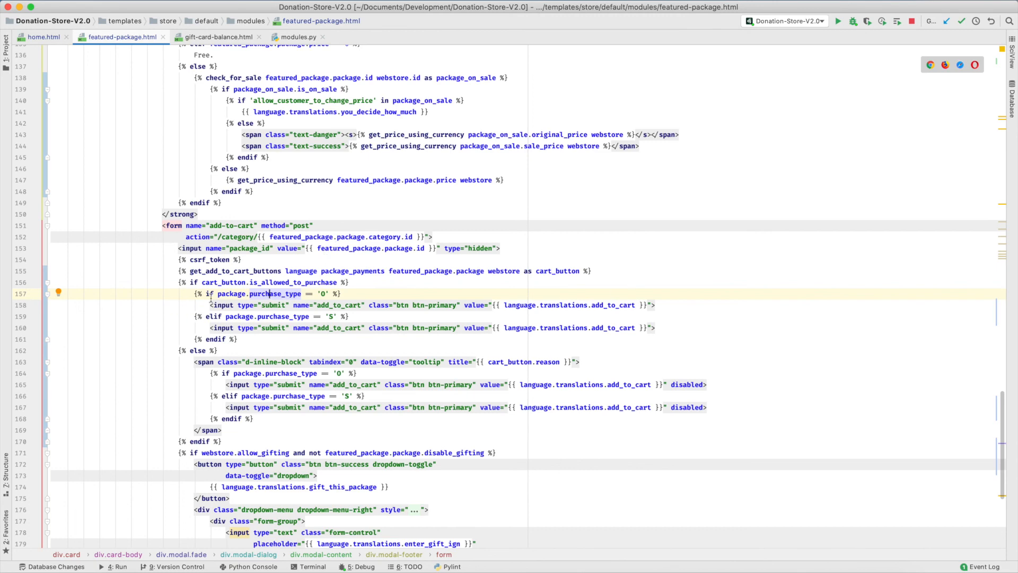
{"action": "key", "text": "super+Tab"}
{"action": "scroll", "coordinate": [313, 339], "scroll_direction": "down", "scroll_amount": 10}
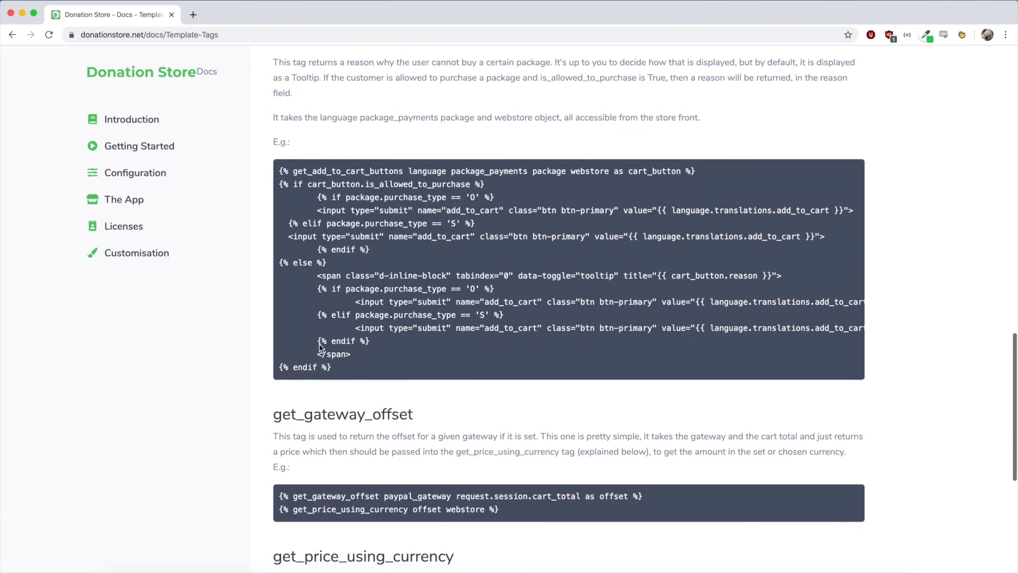
{"action": "key", "text": "super+Tab"}
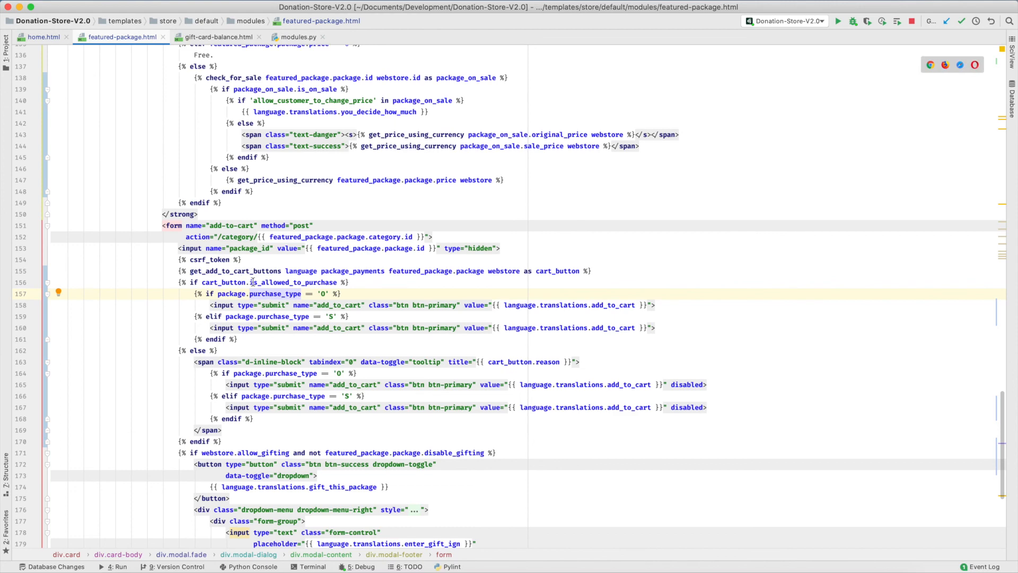
Switch back to Chrome and skim the whole Template Tags page, returning to its beginning
{"action": "key", "text": "super+Tab"}
{"action": "scroll", "coordinate": [351, 375], "scroll_direction": "down", "scroll_amount": 5}
{"action": "scroll", "coordinate": [351, 374], "scroll_direction": "up", "scroll_amount": 3}
{"action": "scroll", "coordinate": [351, 374], "scroll_direction": "up", "scroll_amount": 20}
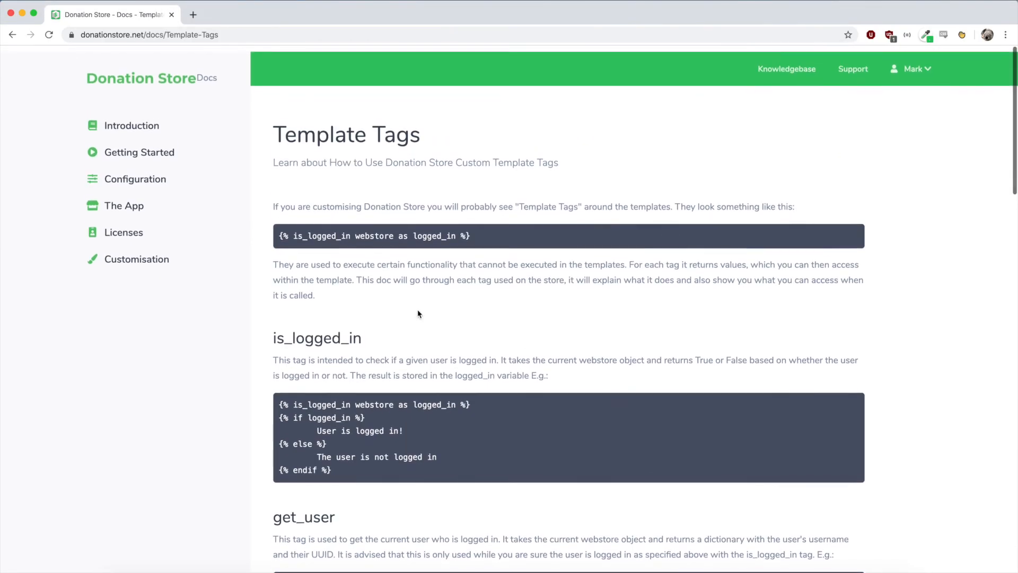
{"action": "scroll", "coordinate": [390, 353], "scroll_direction": "down", "scroll_amount": 20}
{"action": "scroll", "coordinate": [389, 353], "scroll_direction": "up", "scroll_amount": 20}
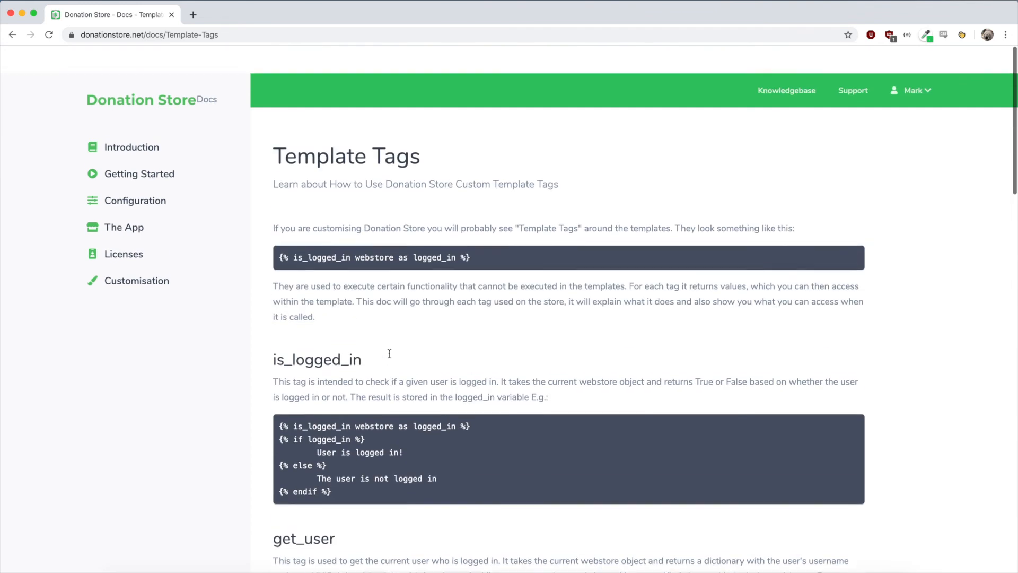